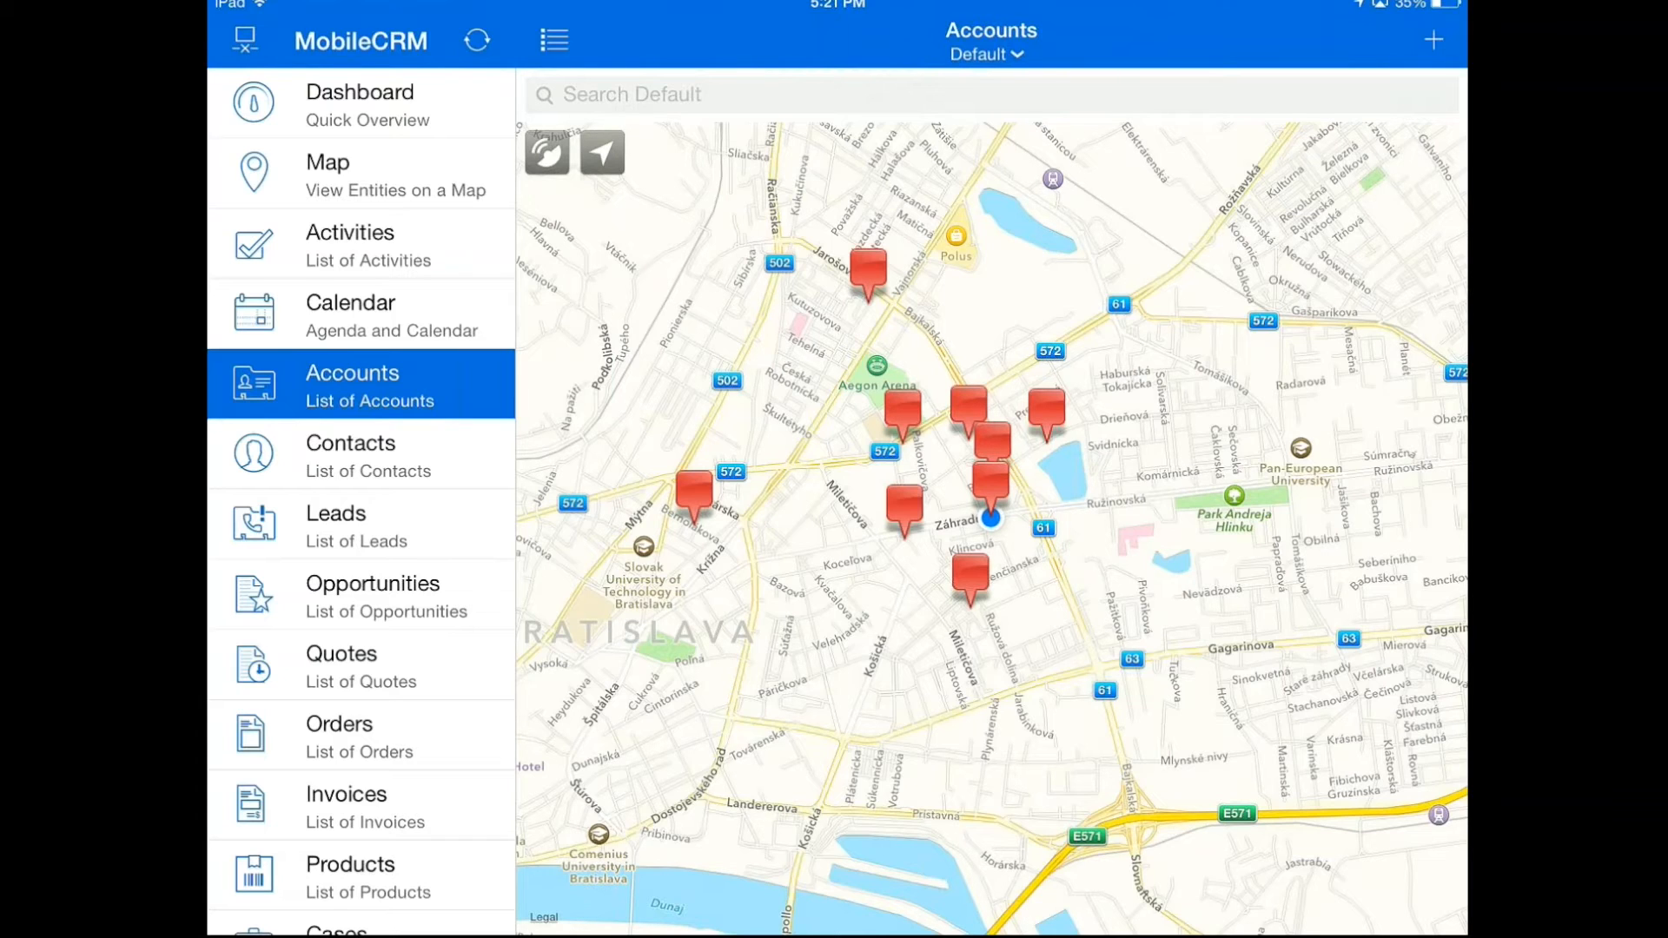
# Show the accounts as a list and return to the map display
pyautogui.click(555, 39)
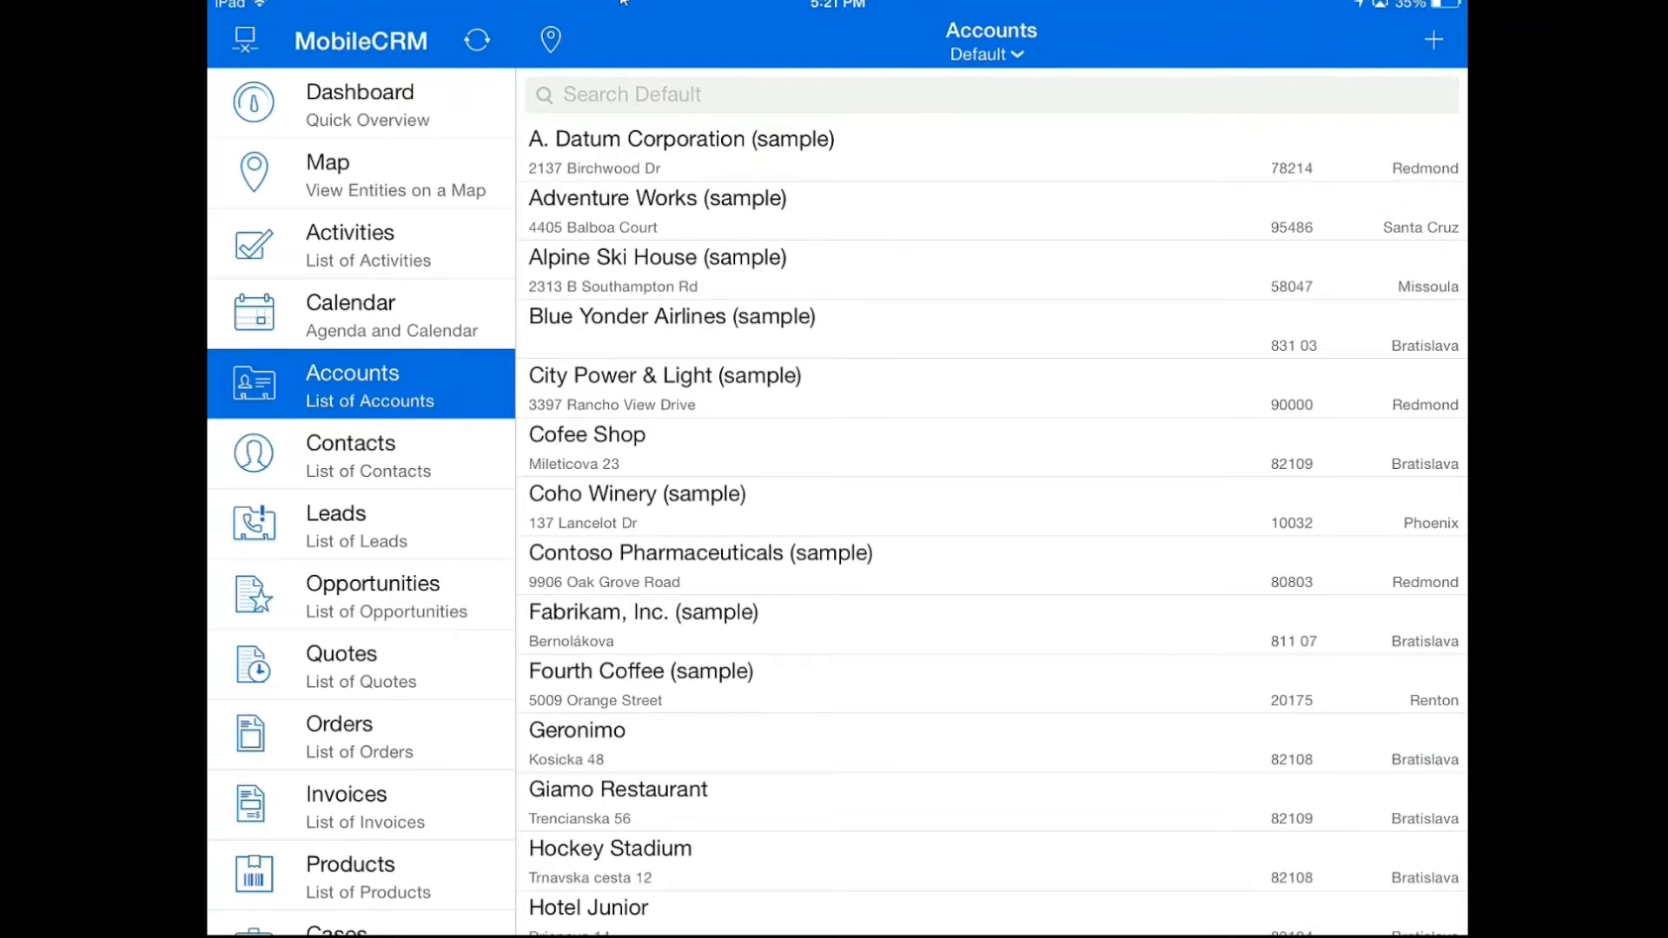
pyautogui.click(549, 35)
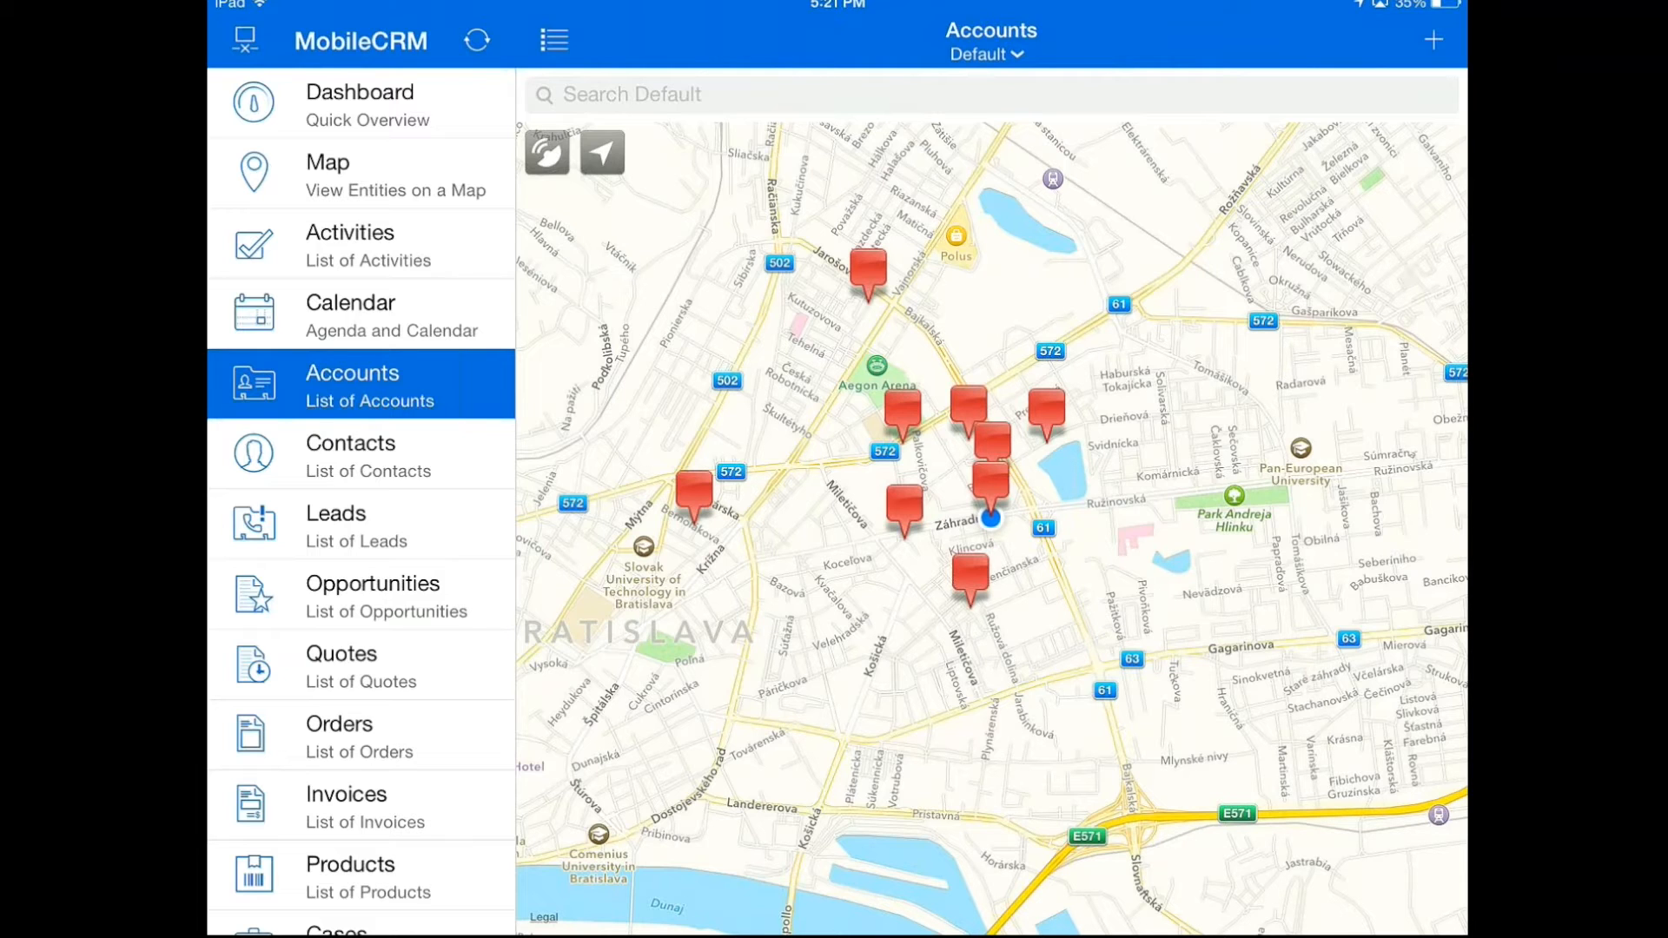
# Switch to Resco Woodford and add a map pin to the Account view "Accounts with custom static map pin"
pyautogui.hotkey('alt', 'Tab')
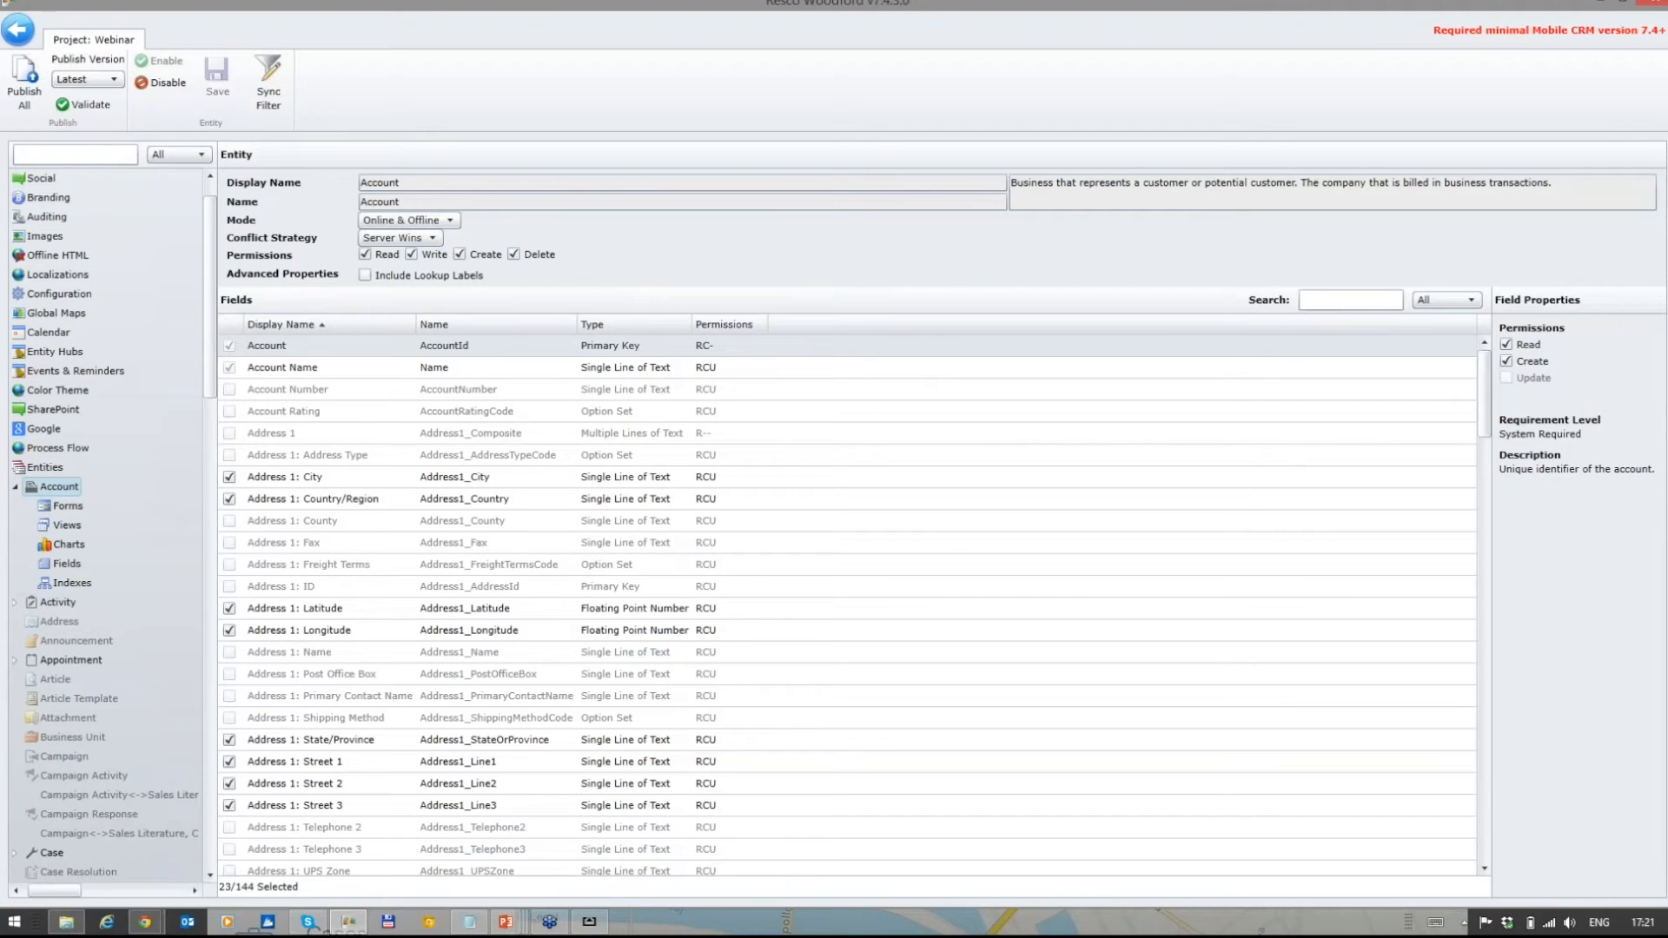
pyautogui.click(49, 525)
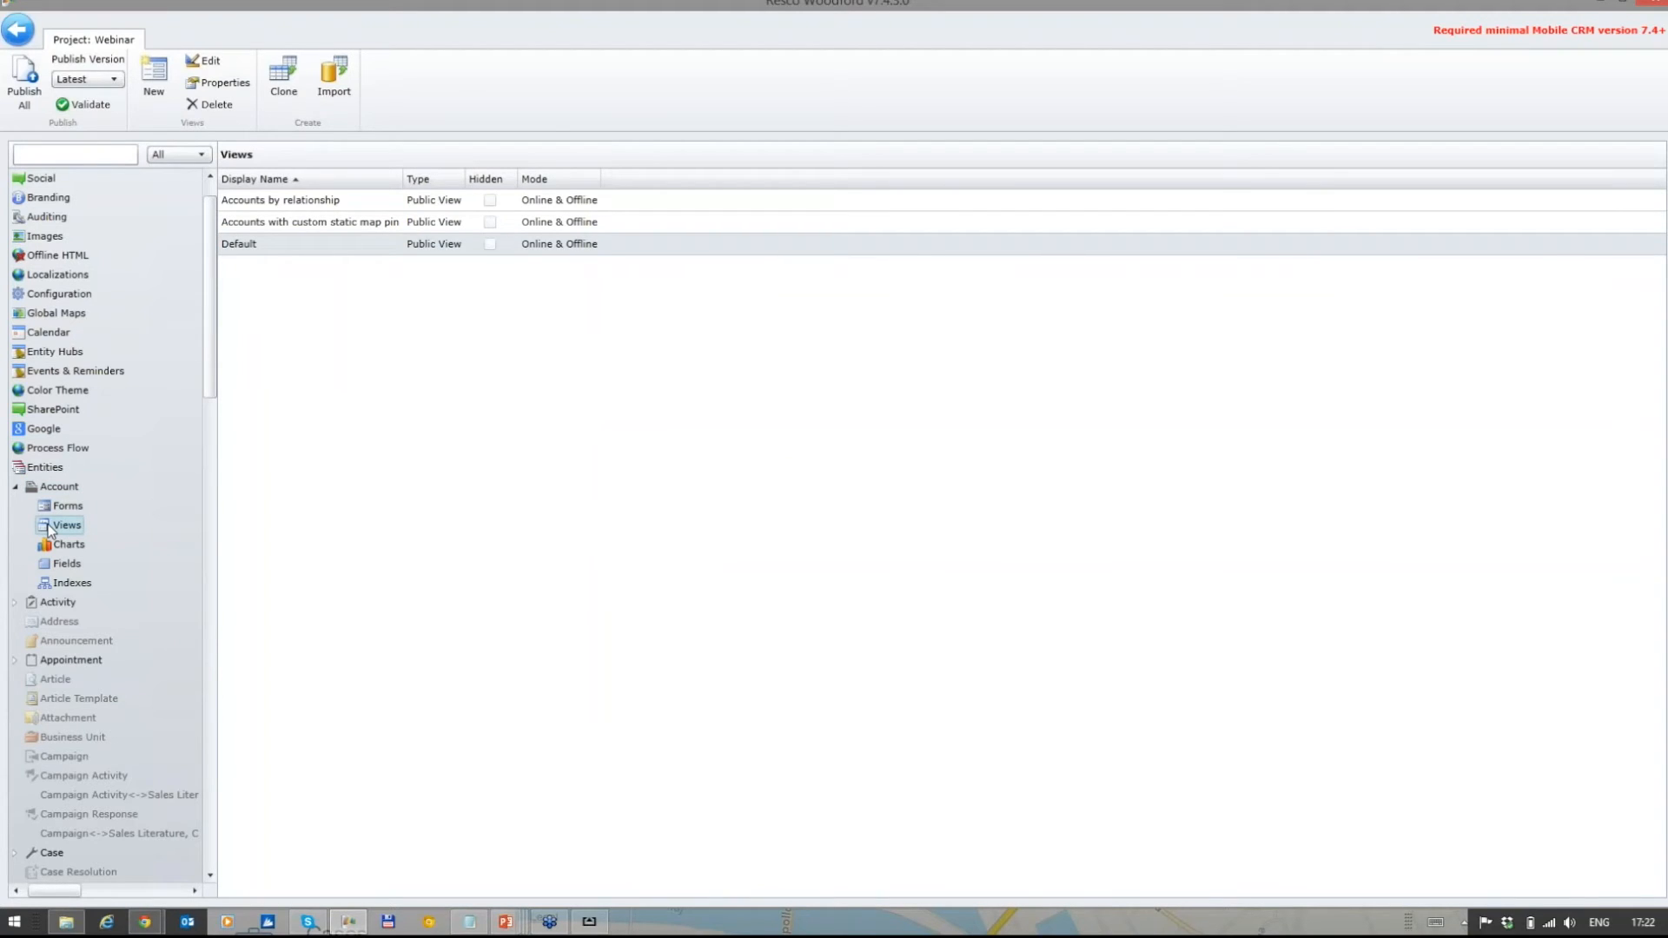
pyautogui.doubleClick(332, 222)
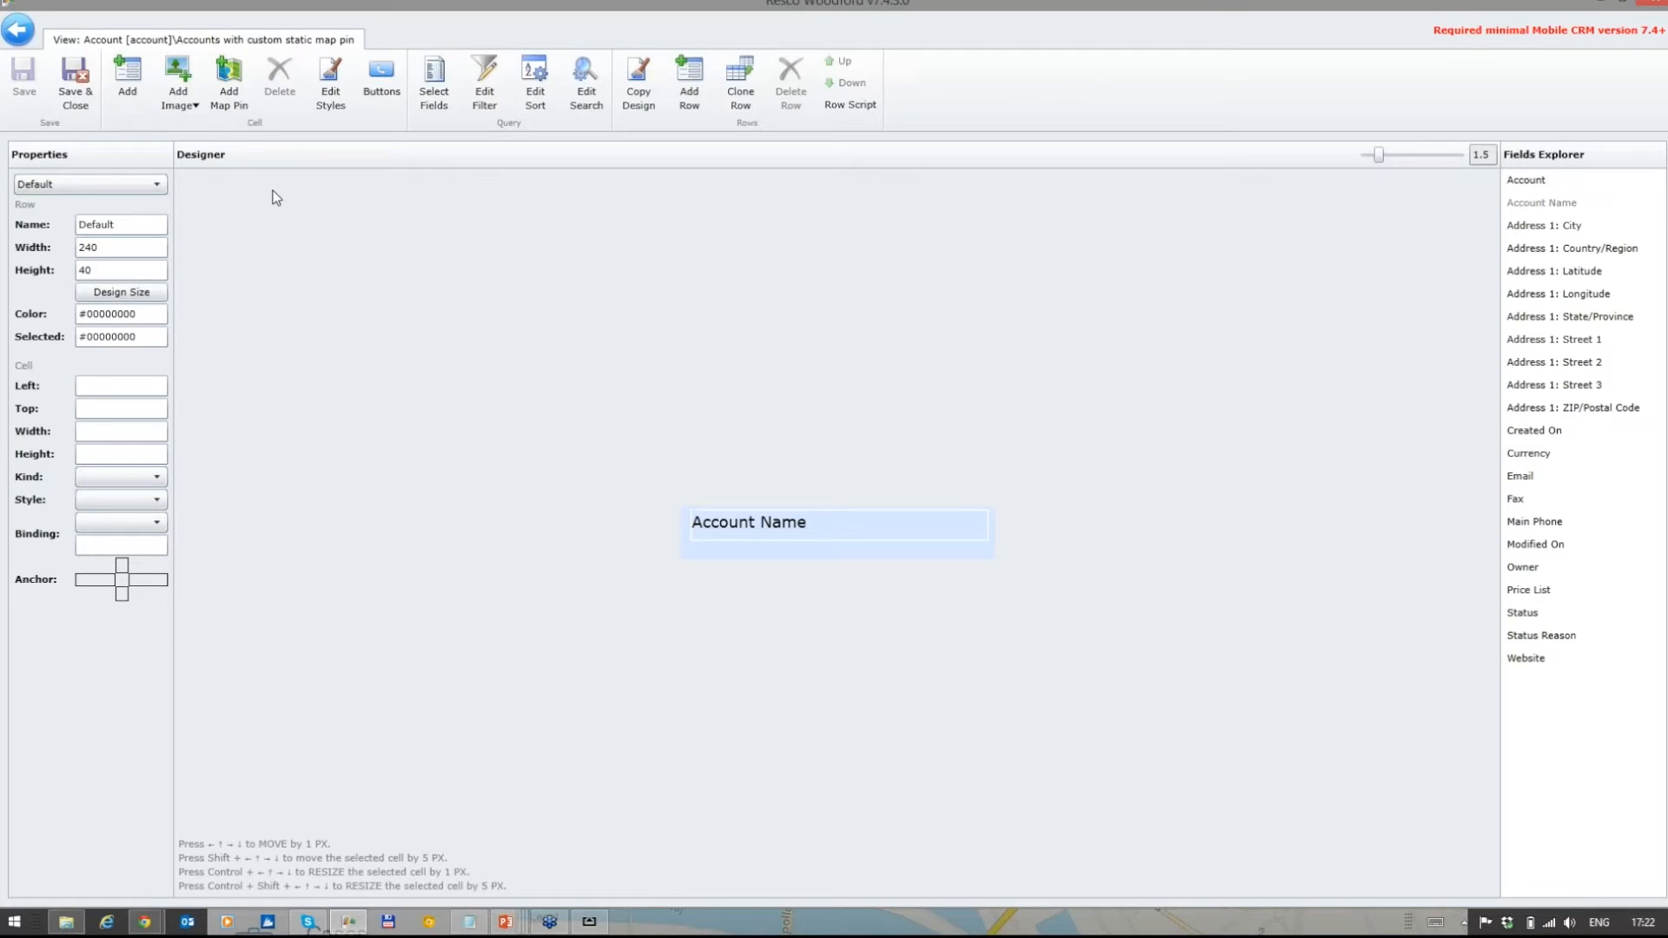
pyautogui.click(232, 85)
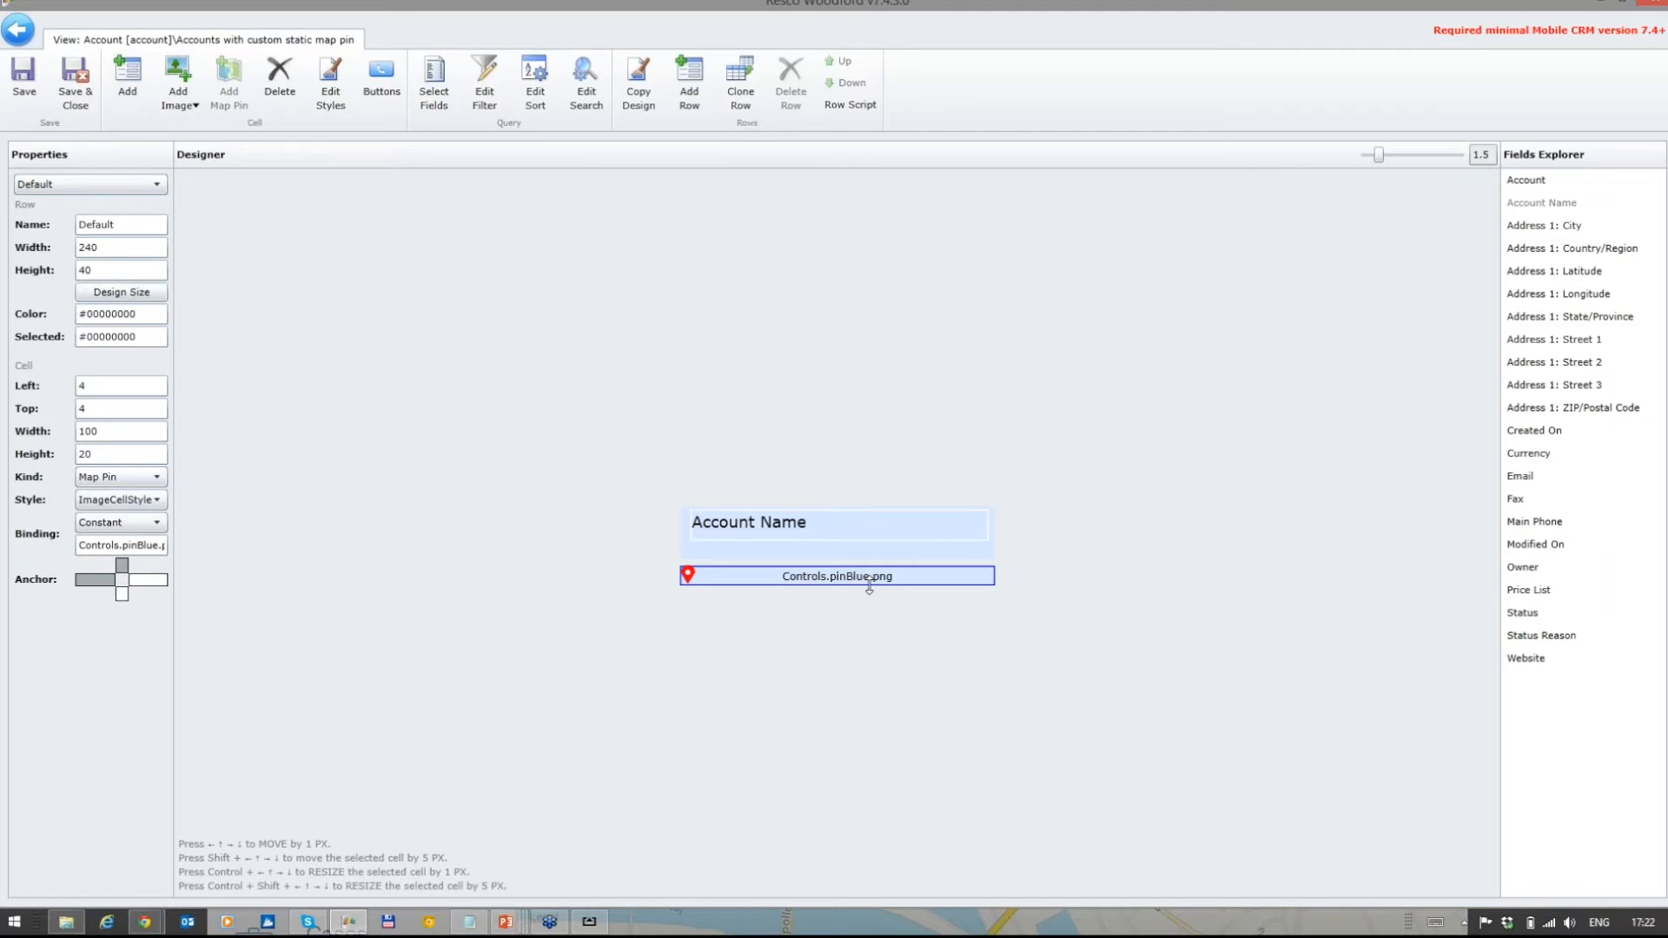
# Set the map pin's constant binding to the grey pin image, Controls.pinGrey.png, and save and close the view
pyautogui.click(142, 551)
pyautogui.press('Delete')
pyautogui.press('Delete')
pyautogui.press('Delete')
pyautogui.press('Delete')
pyautogui.write('Grey')
pyautogui.press('Return')
pyautogui.click(75, 84)
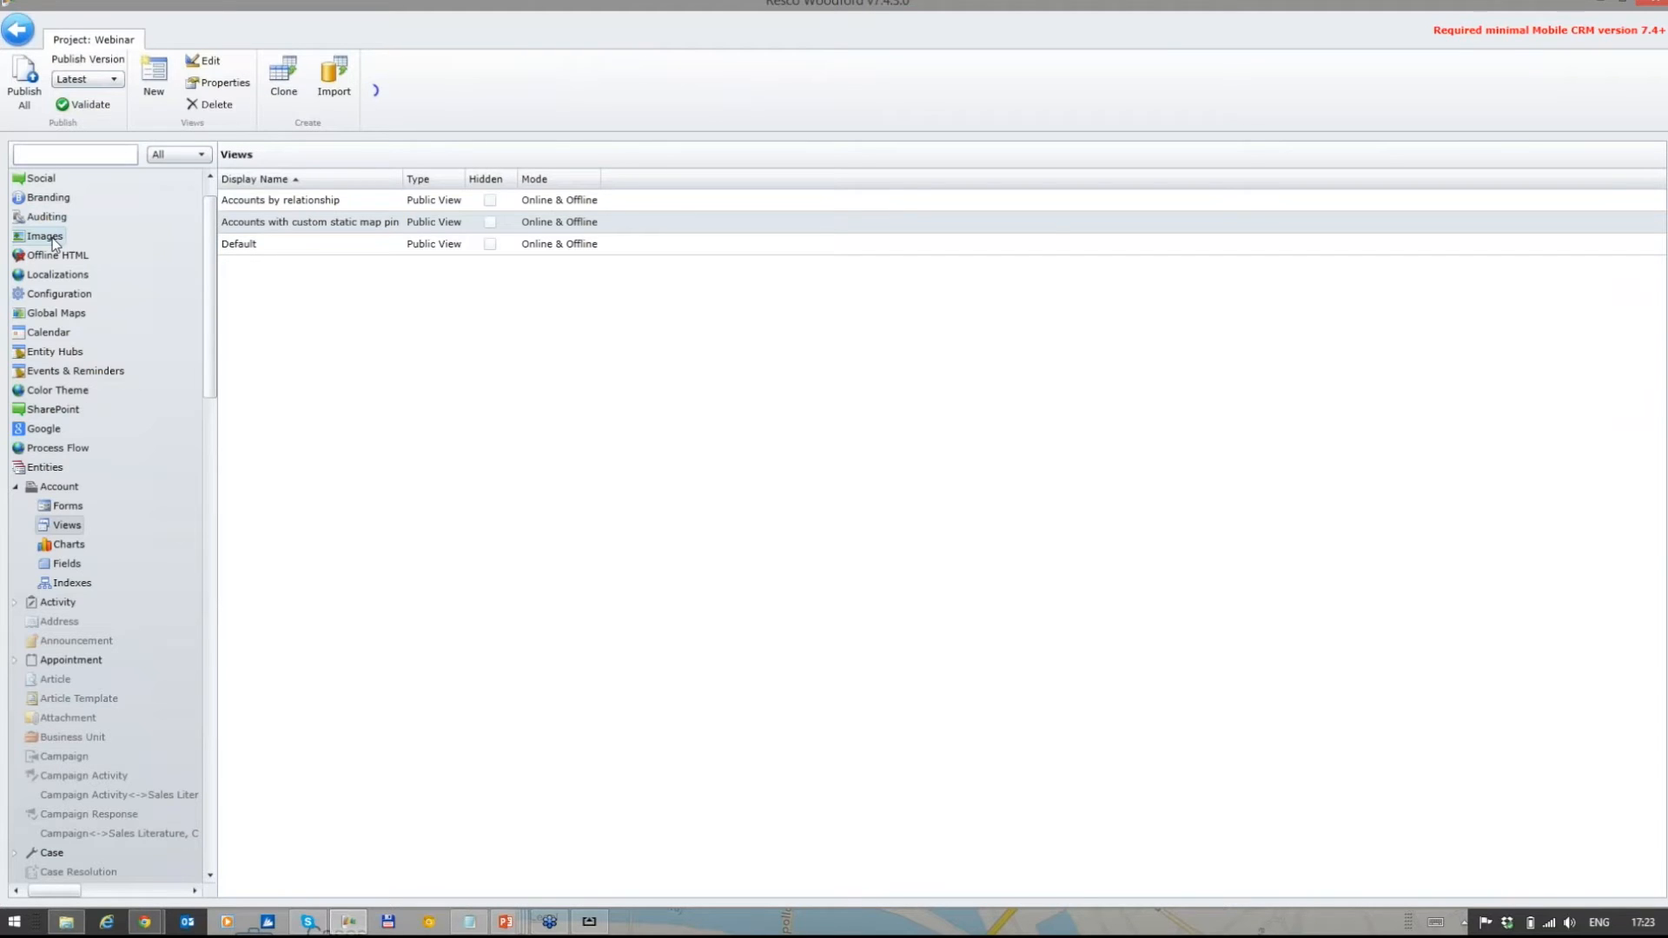
# Filter the project images to the Controls directory only and look through the available coloured pin images
pyautogui.click(48, 236)
pyautogui.click(1625, 155)
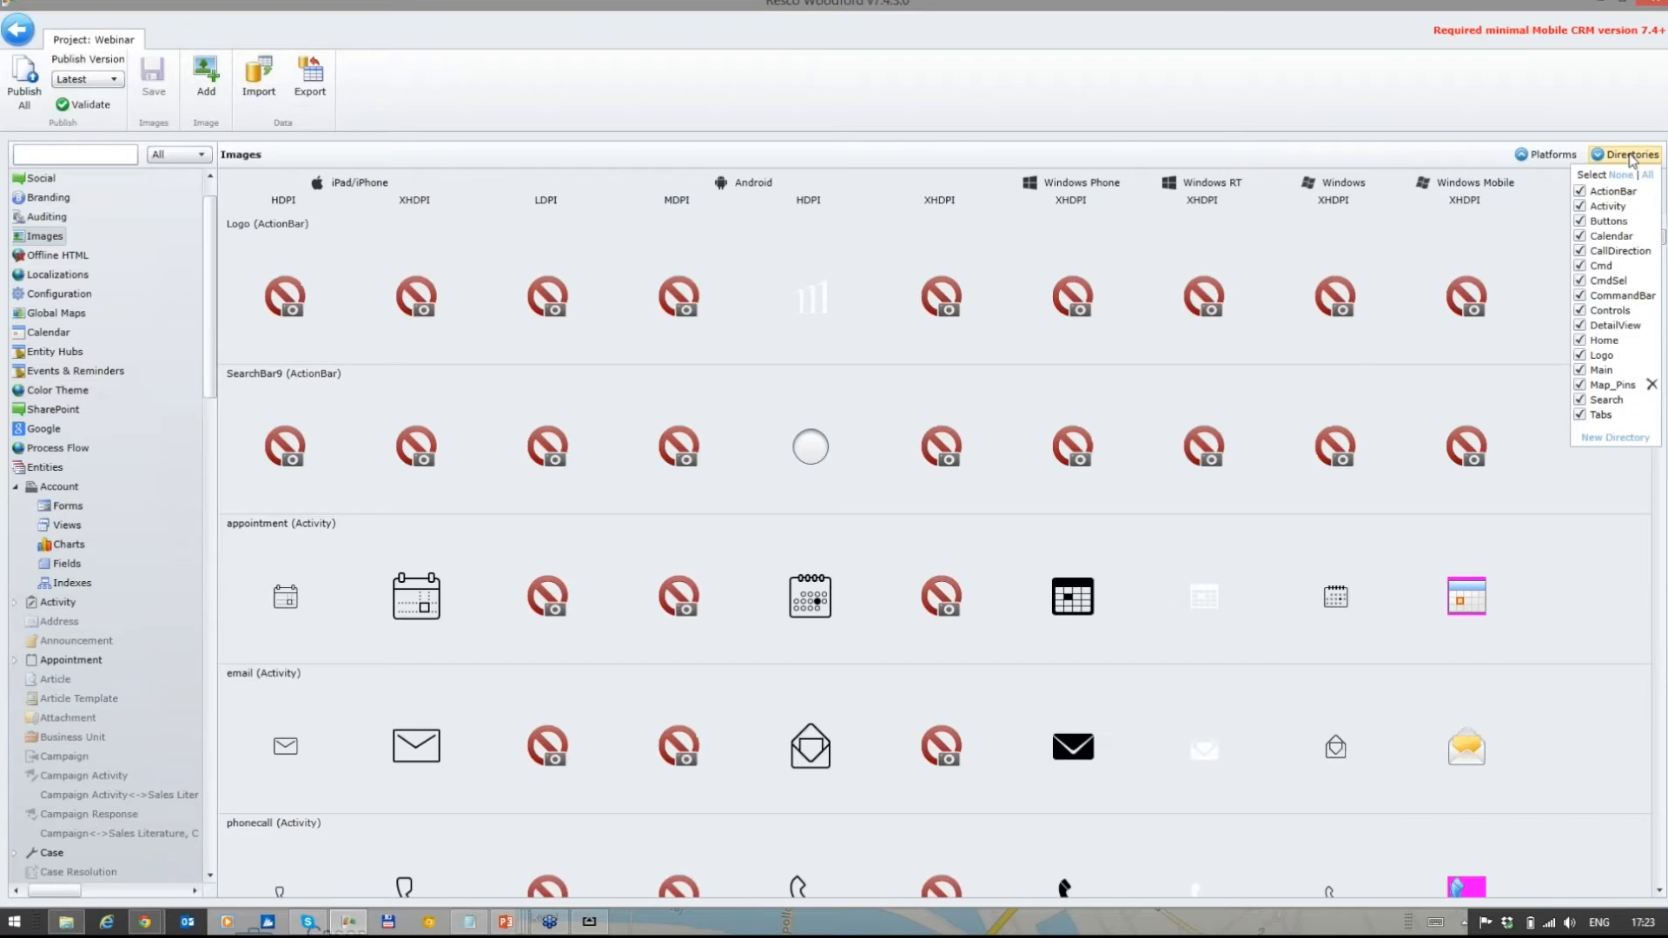
pyautogui.click(1621, 176)
pyautogui.click(1580, 310)
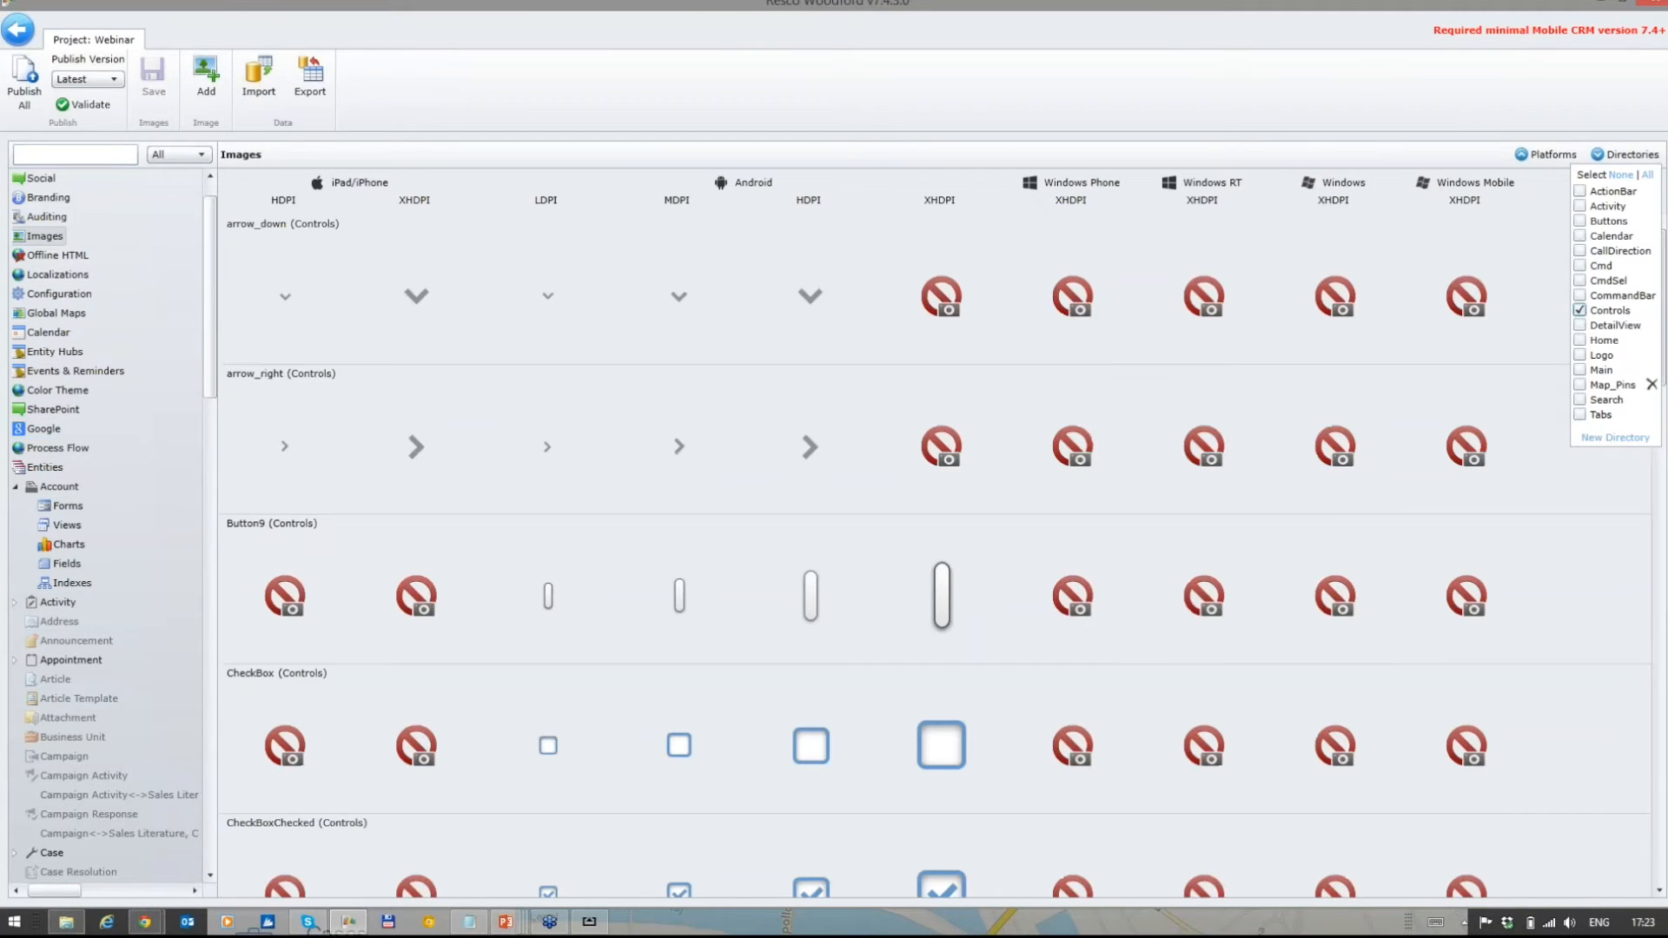
pyautogui.click(1644, 155)
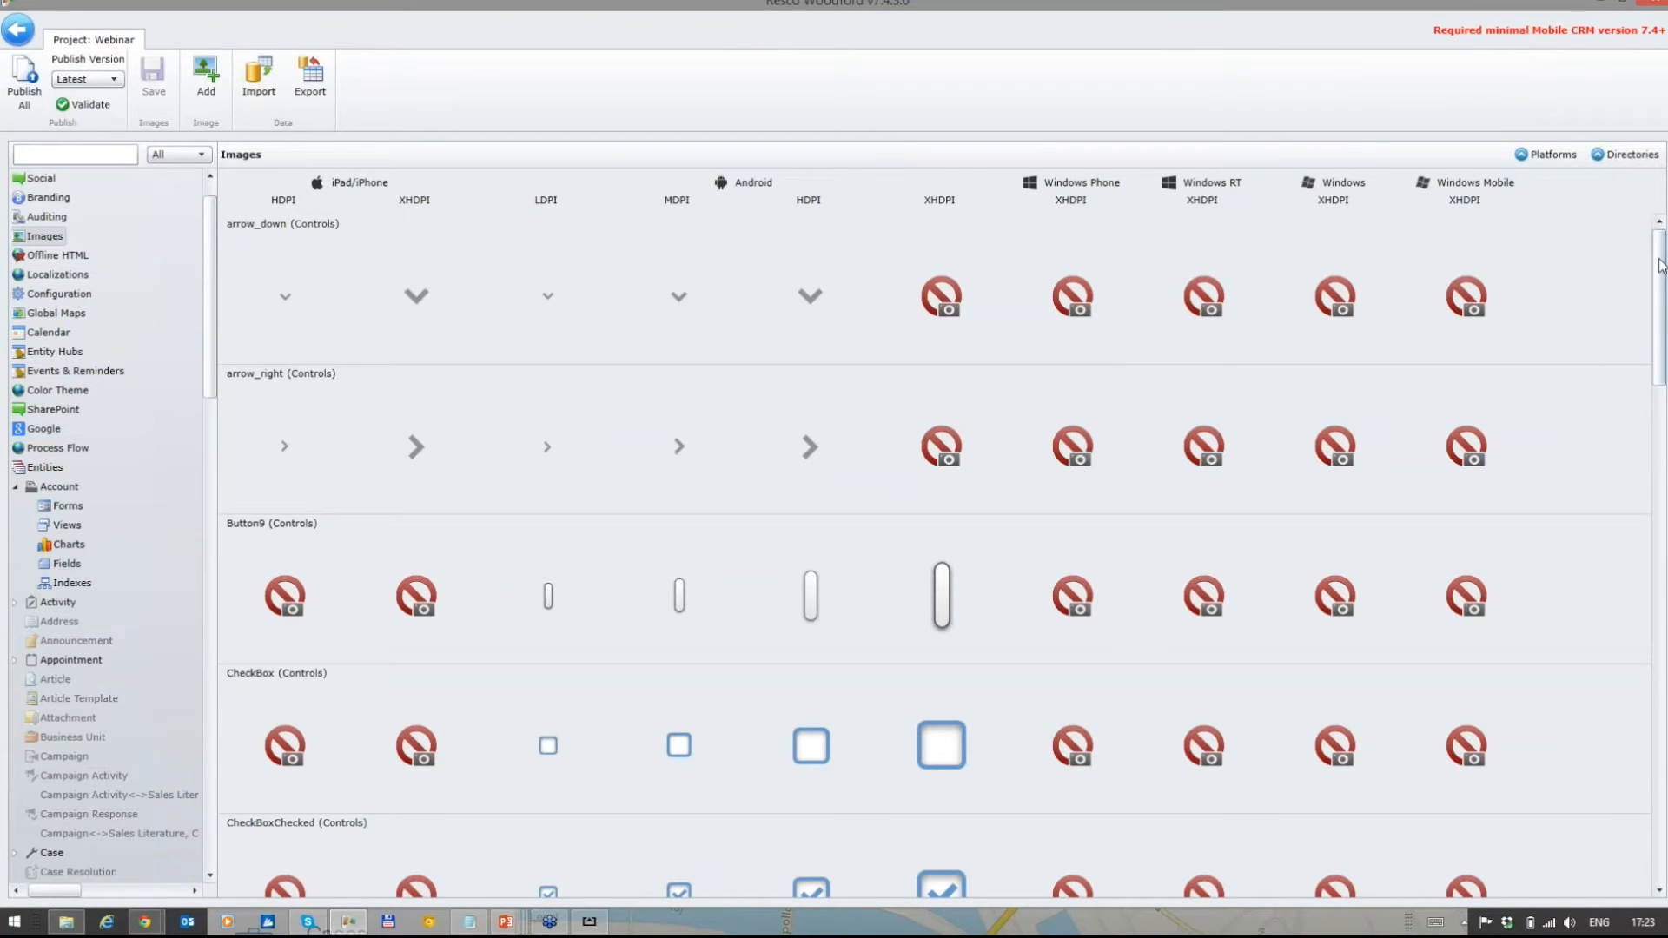
pyautogui.moveTo(1657, 339); pyautogui.dragTo(1661, 676)
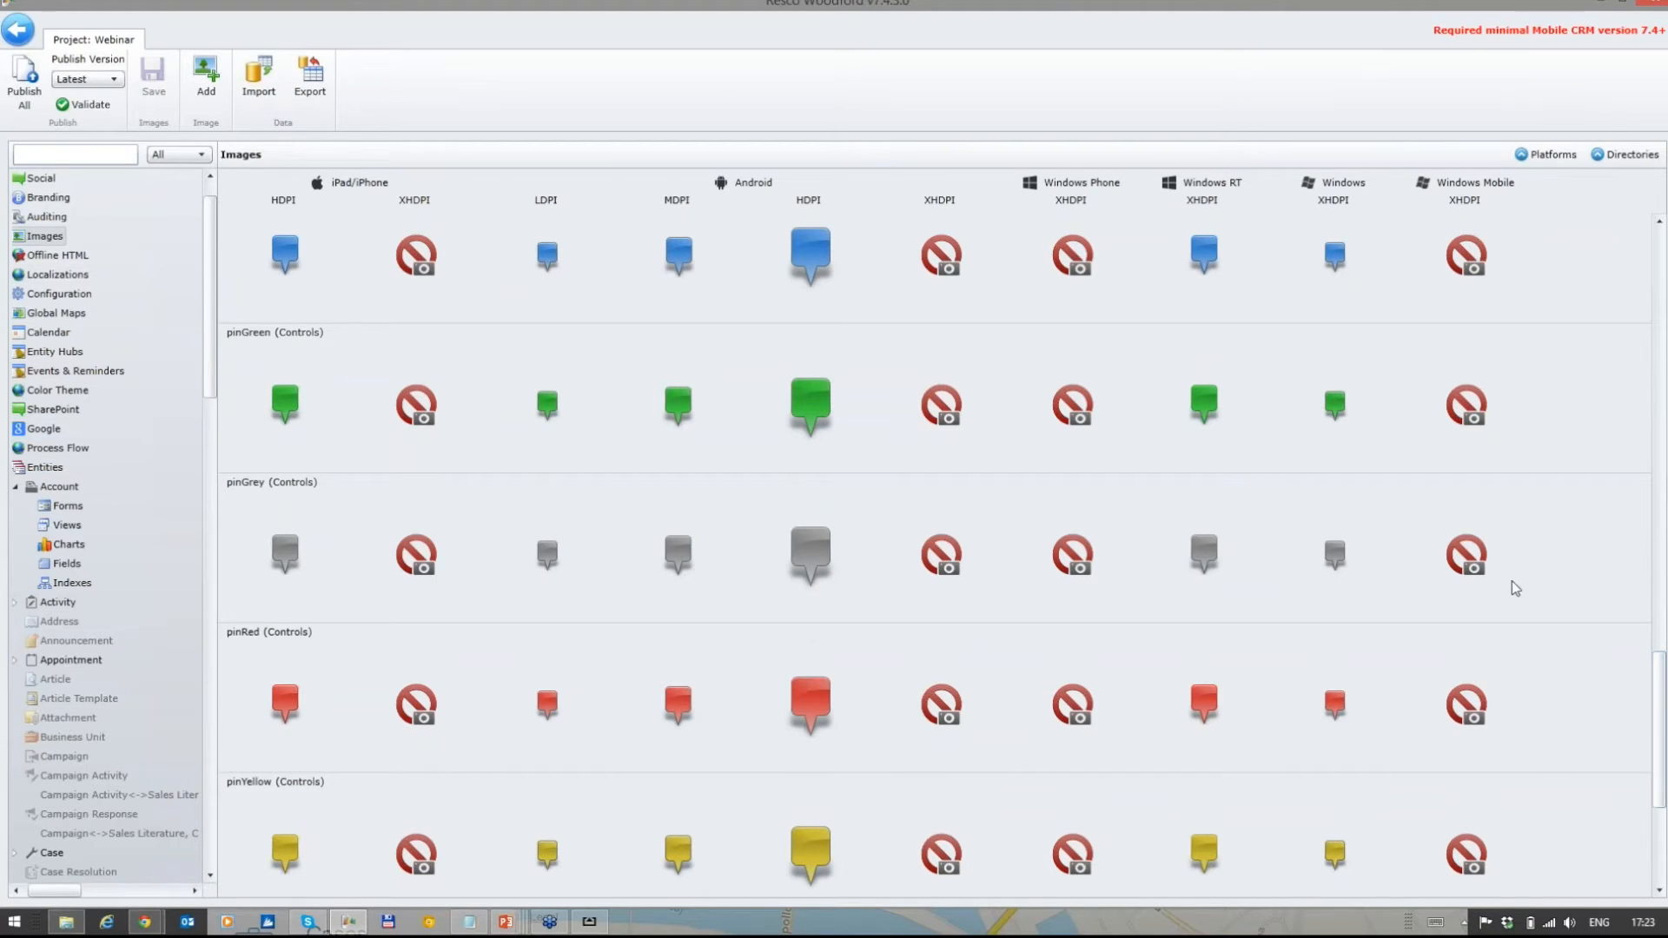
# Publish the Webinar project and synchronize the MobileCRM app on the iPad to load the updated customization
pyautogui.click(25, 85)
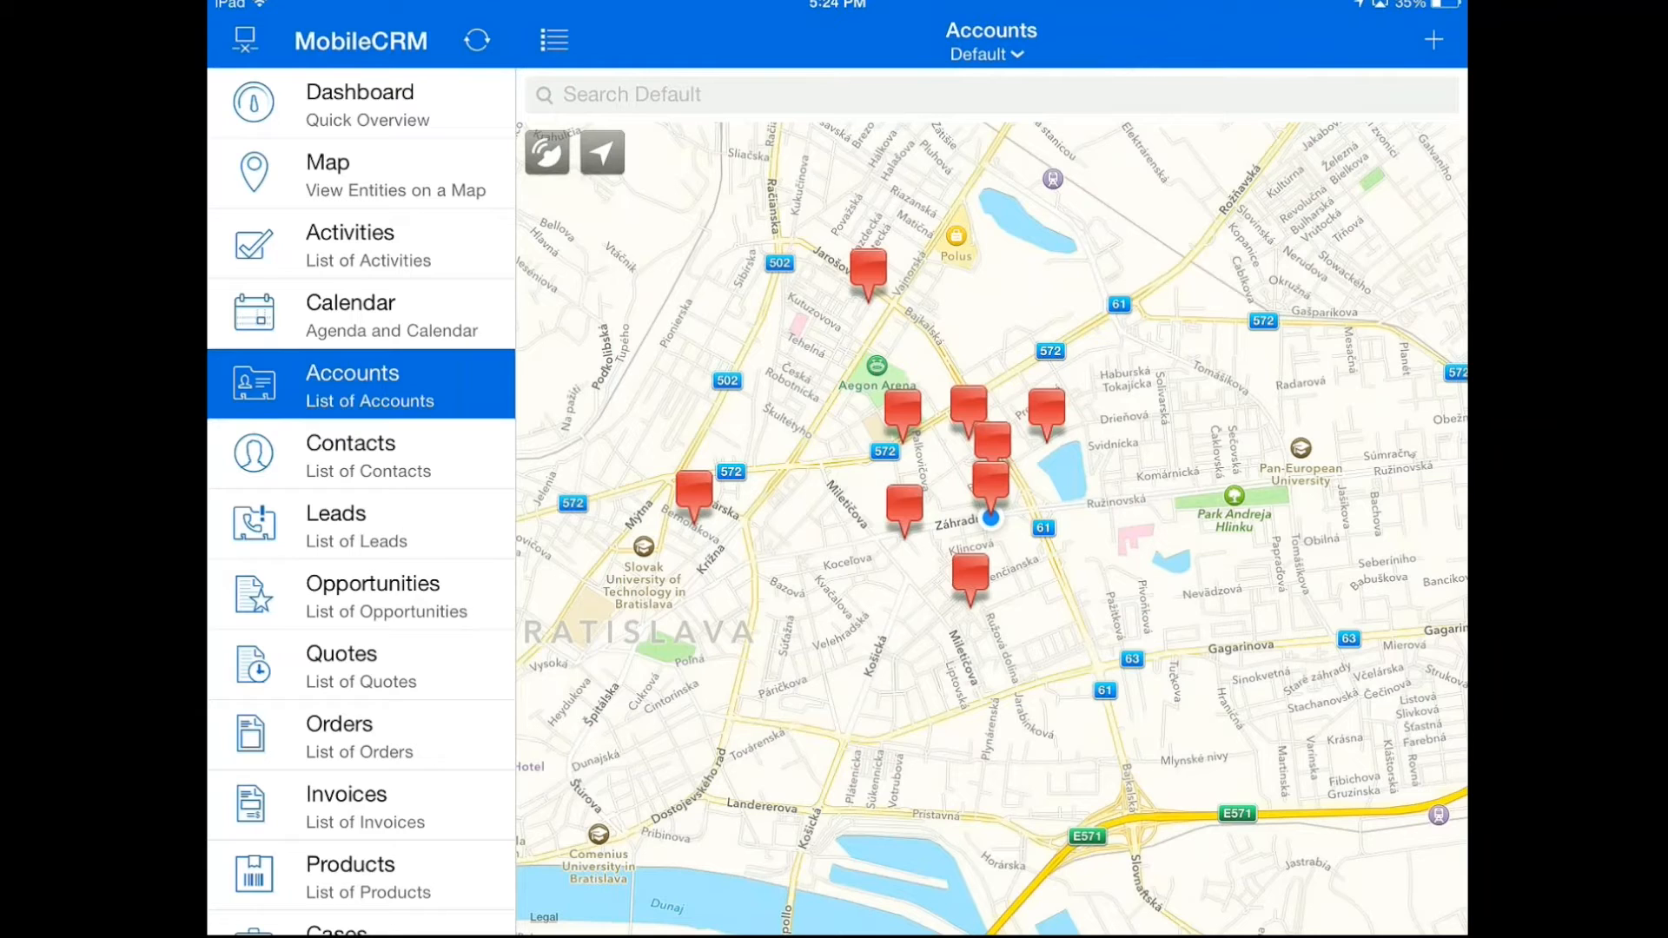
pyautogui.click(477, 39)
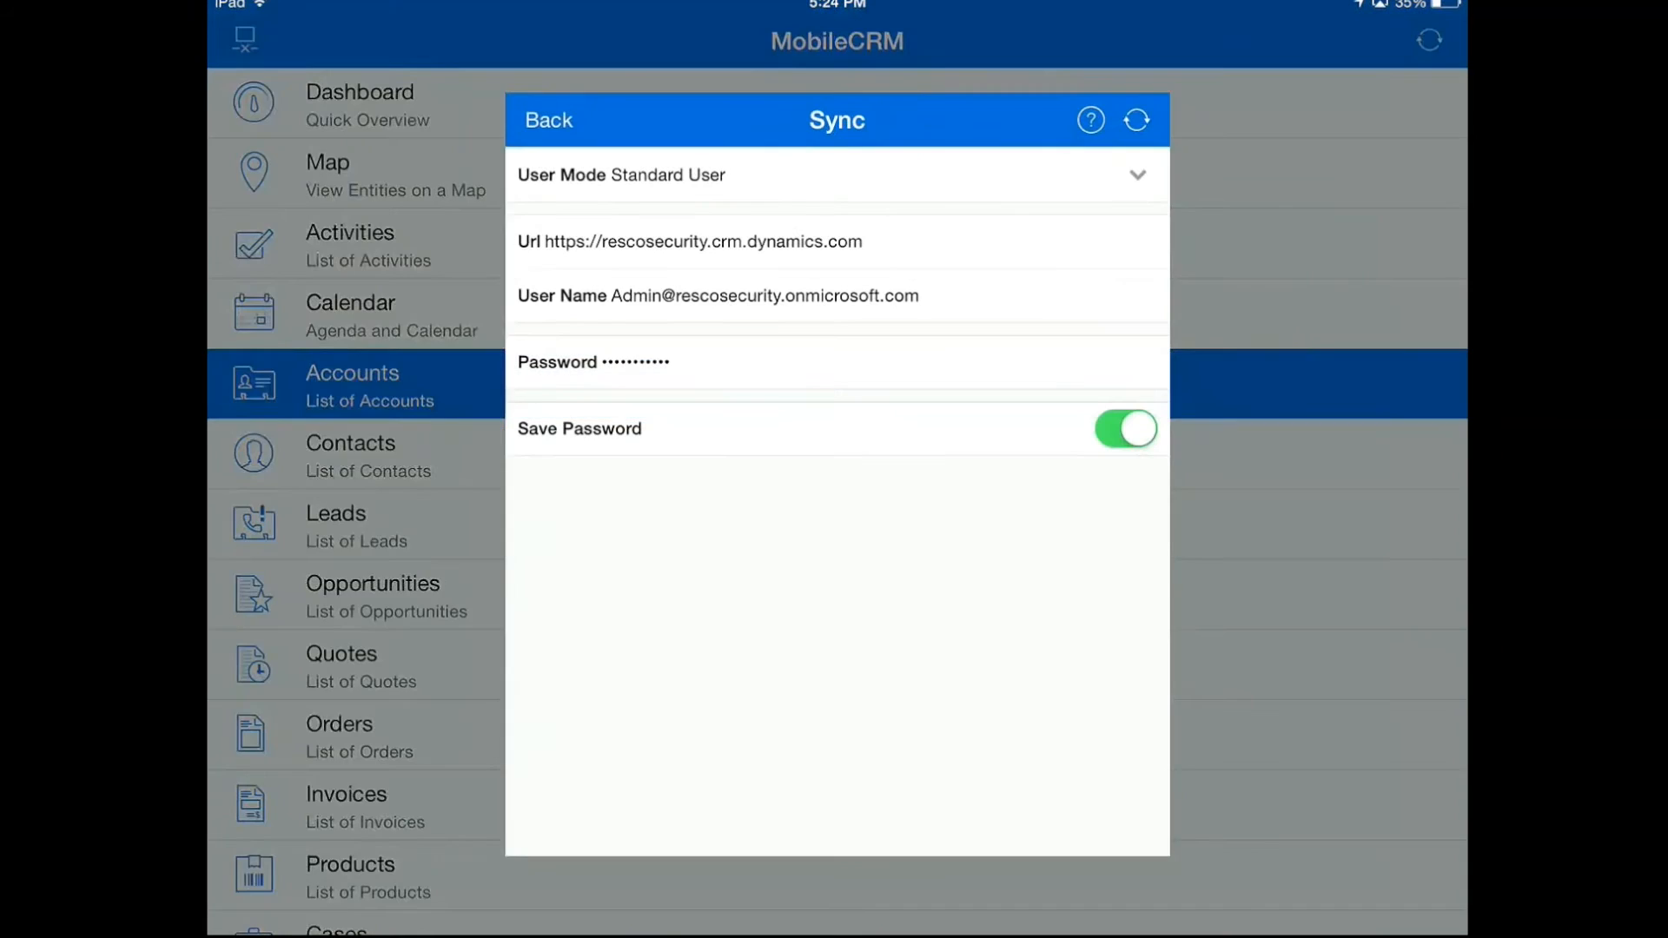
pyautogui.click(1136, 120)
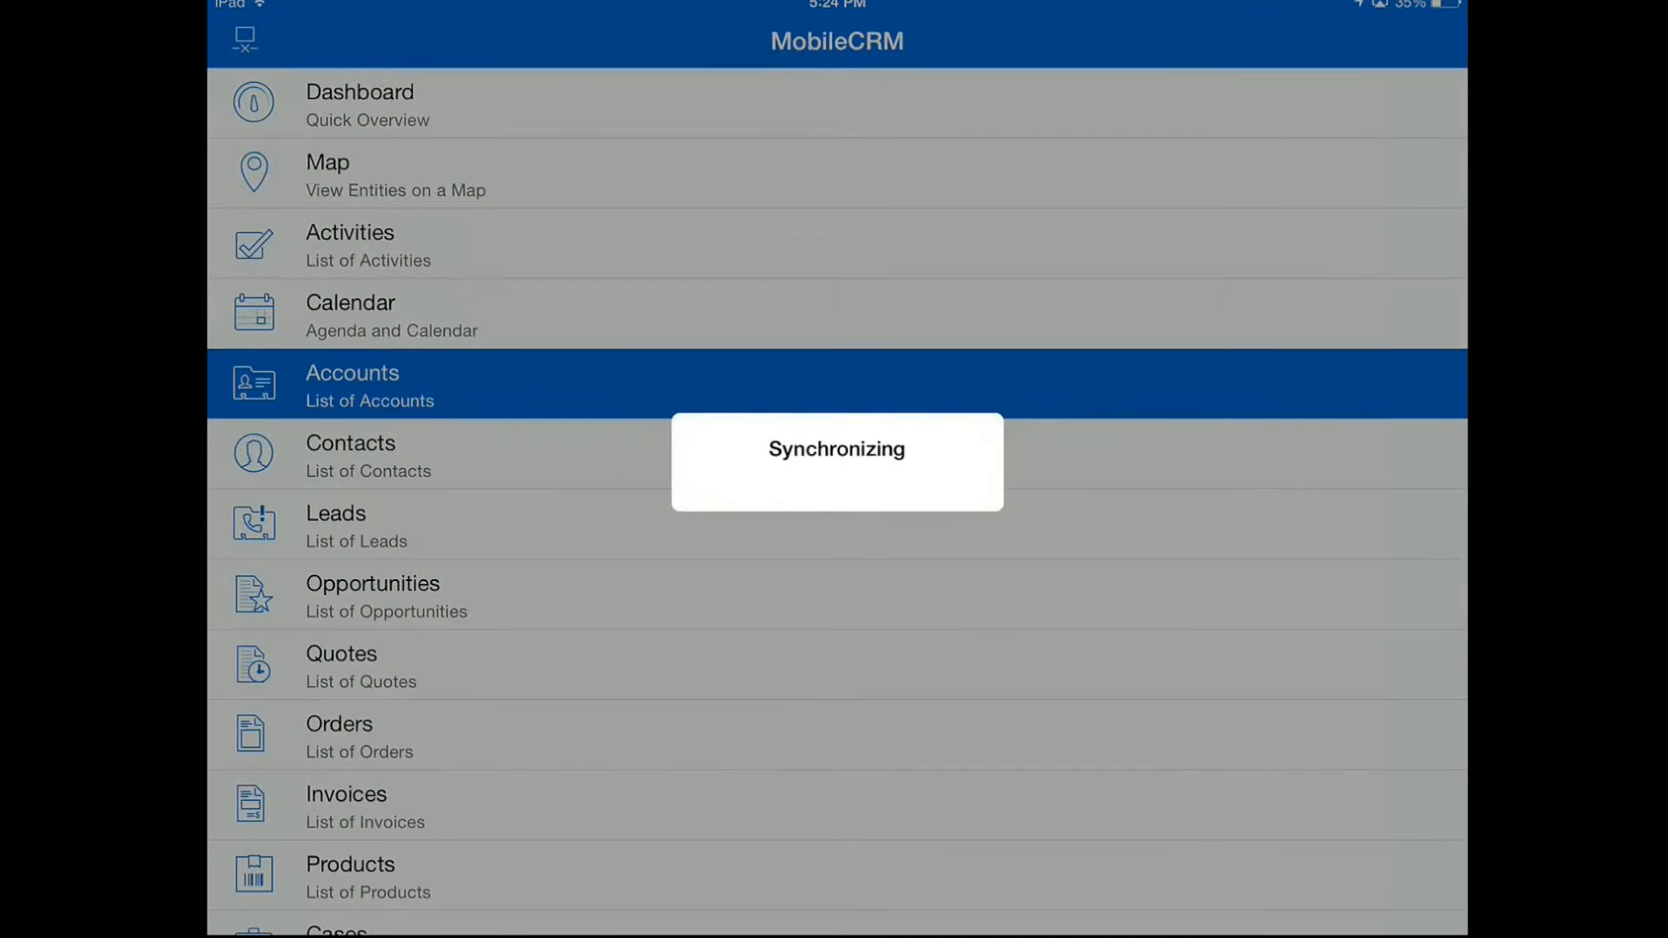
pyautogui.hotkey('alt', 'Tab')
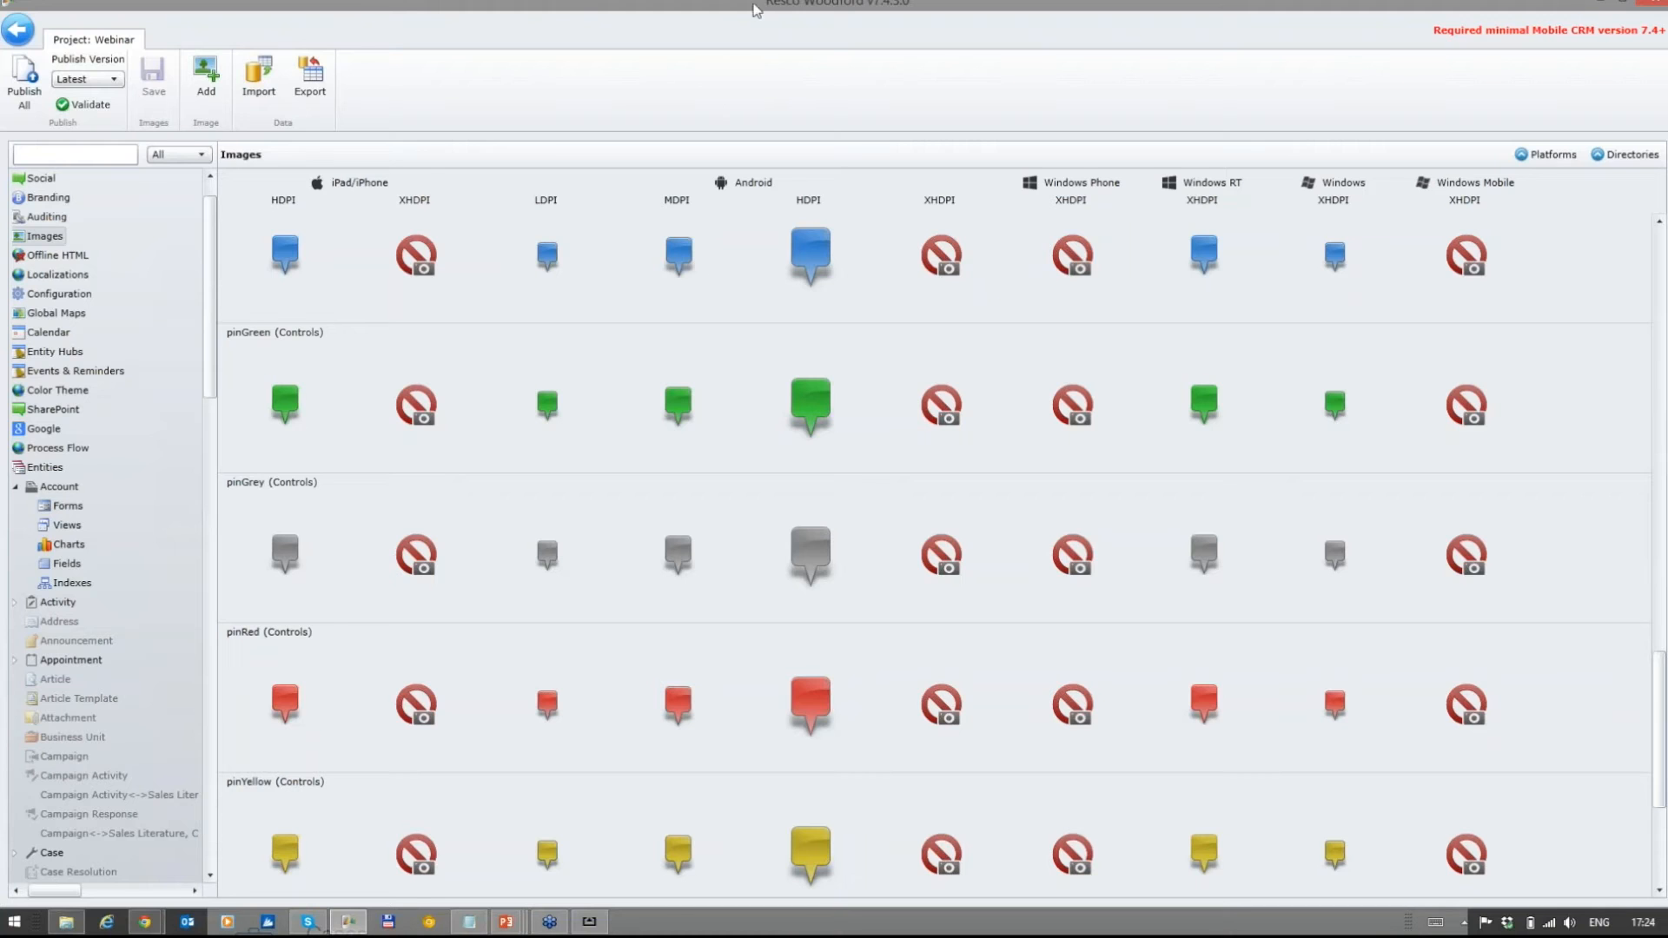
pyautogui.hotkey('alt', 'Tab')
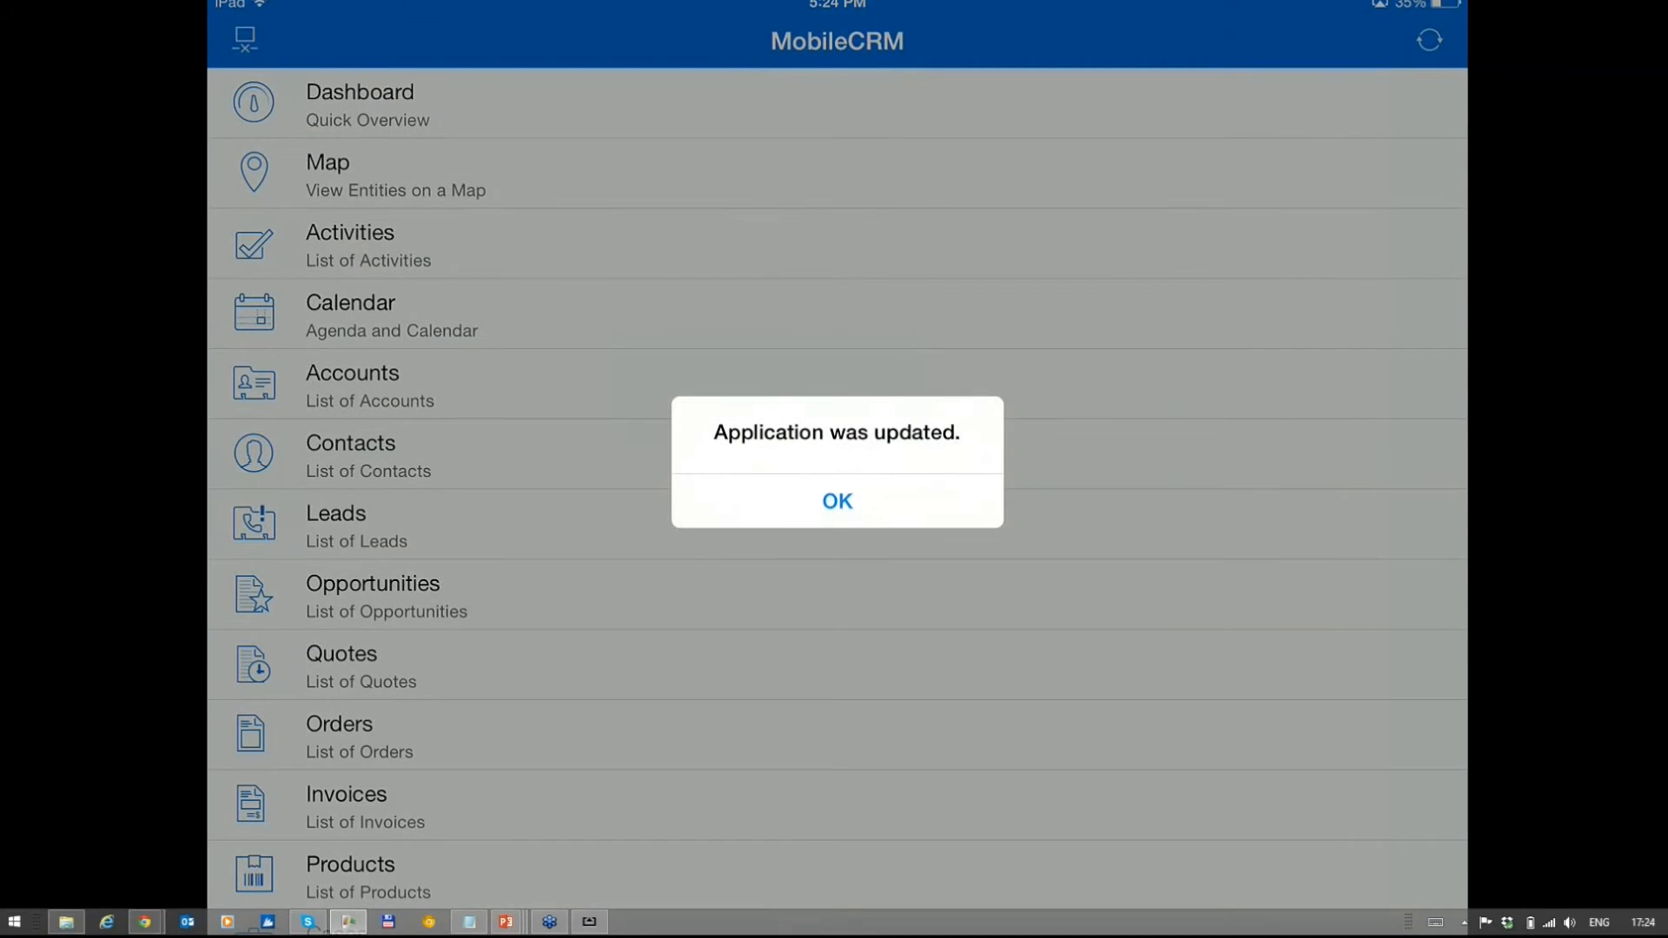
pyautogui.click(838, 501)
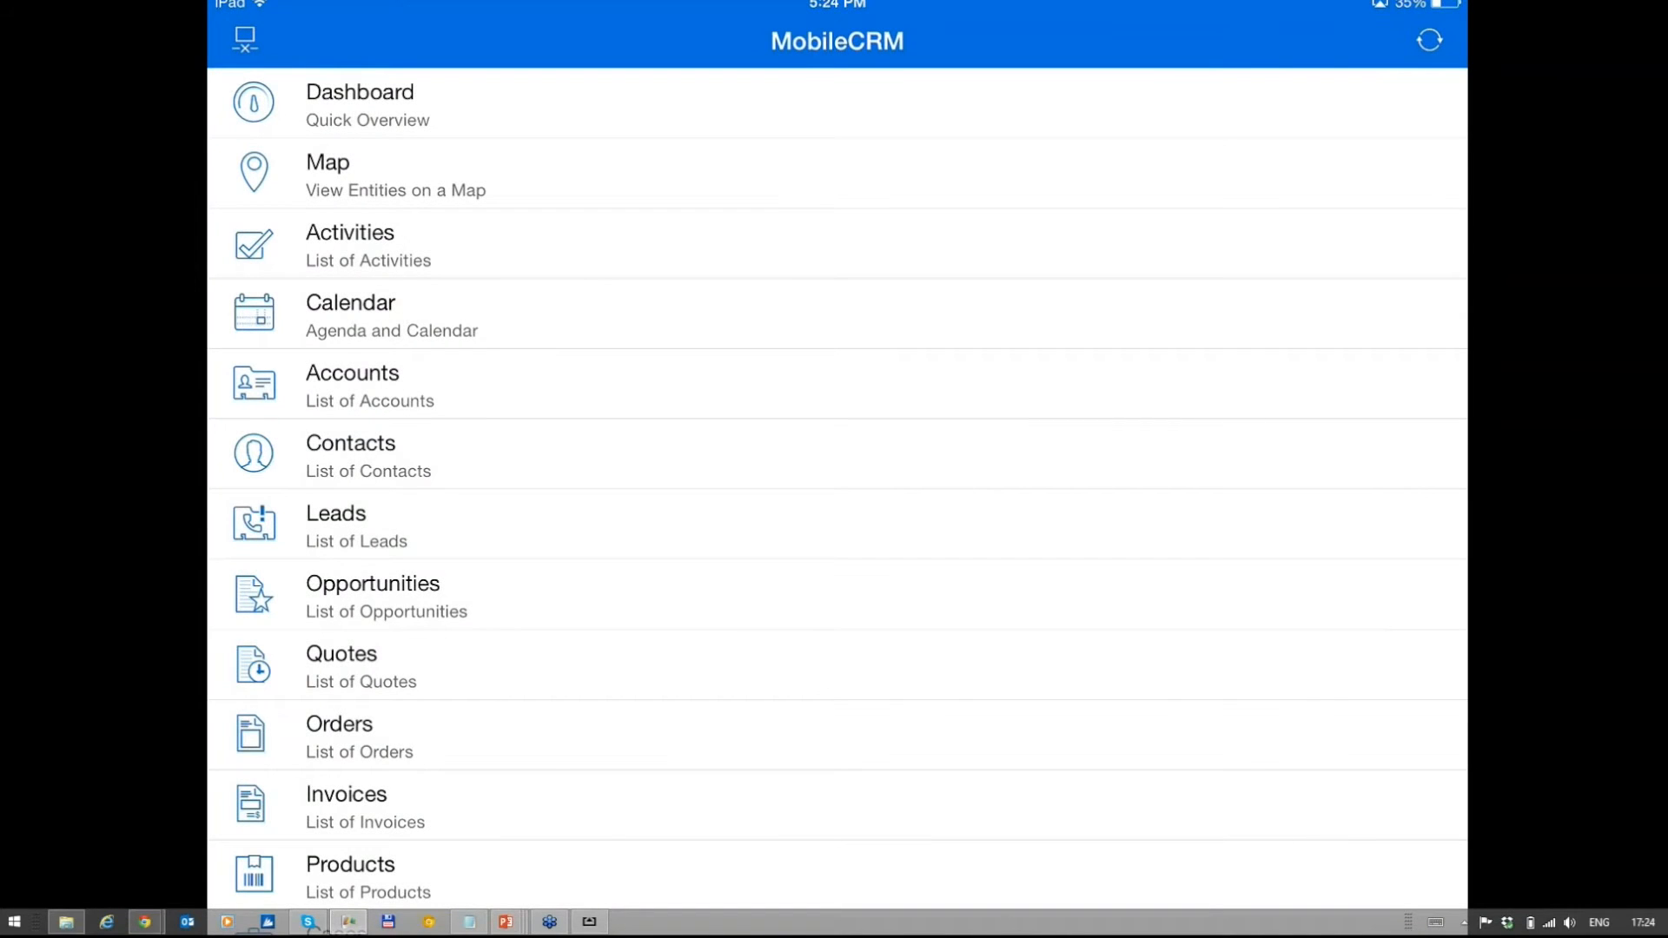
# Show the accounts of the "Accounts with custom static map pin" view on the map in MobileCRM
pyautogui.click(352, 384)
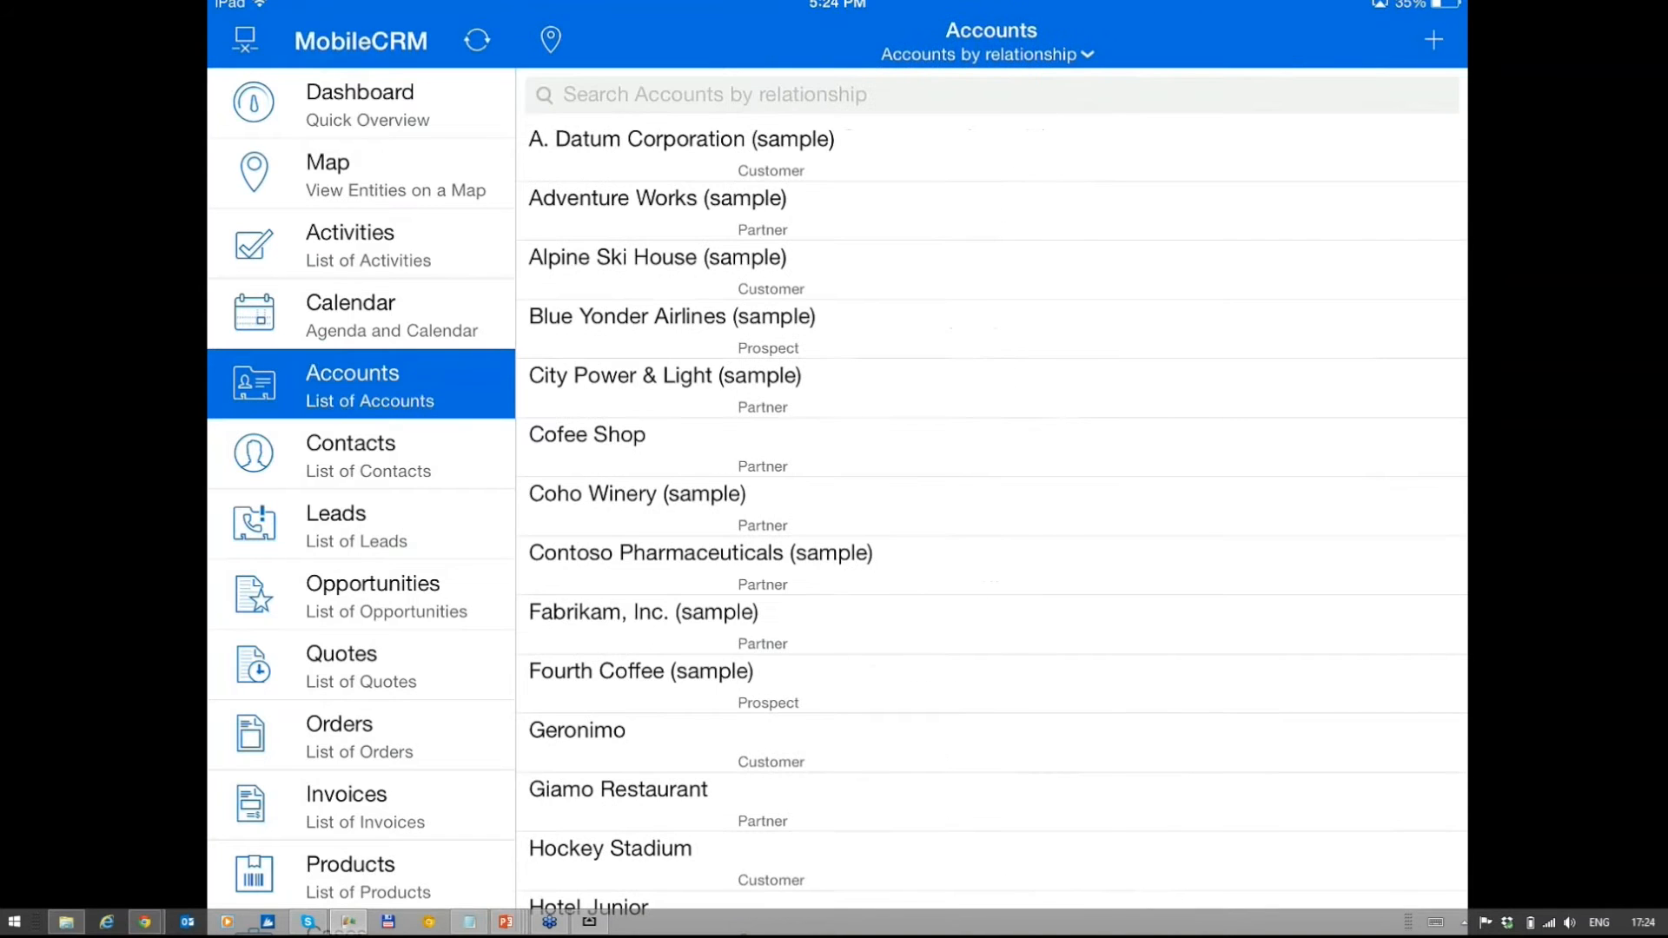
pyautogui.click(988, 44)
pyautogui.click(982, 162)
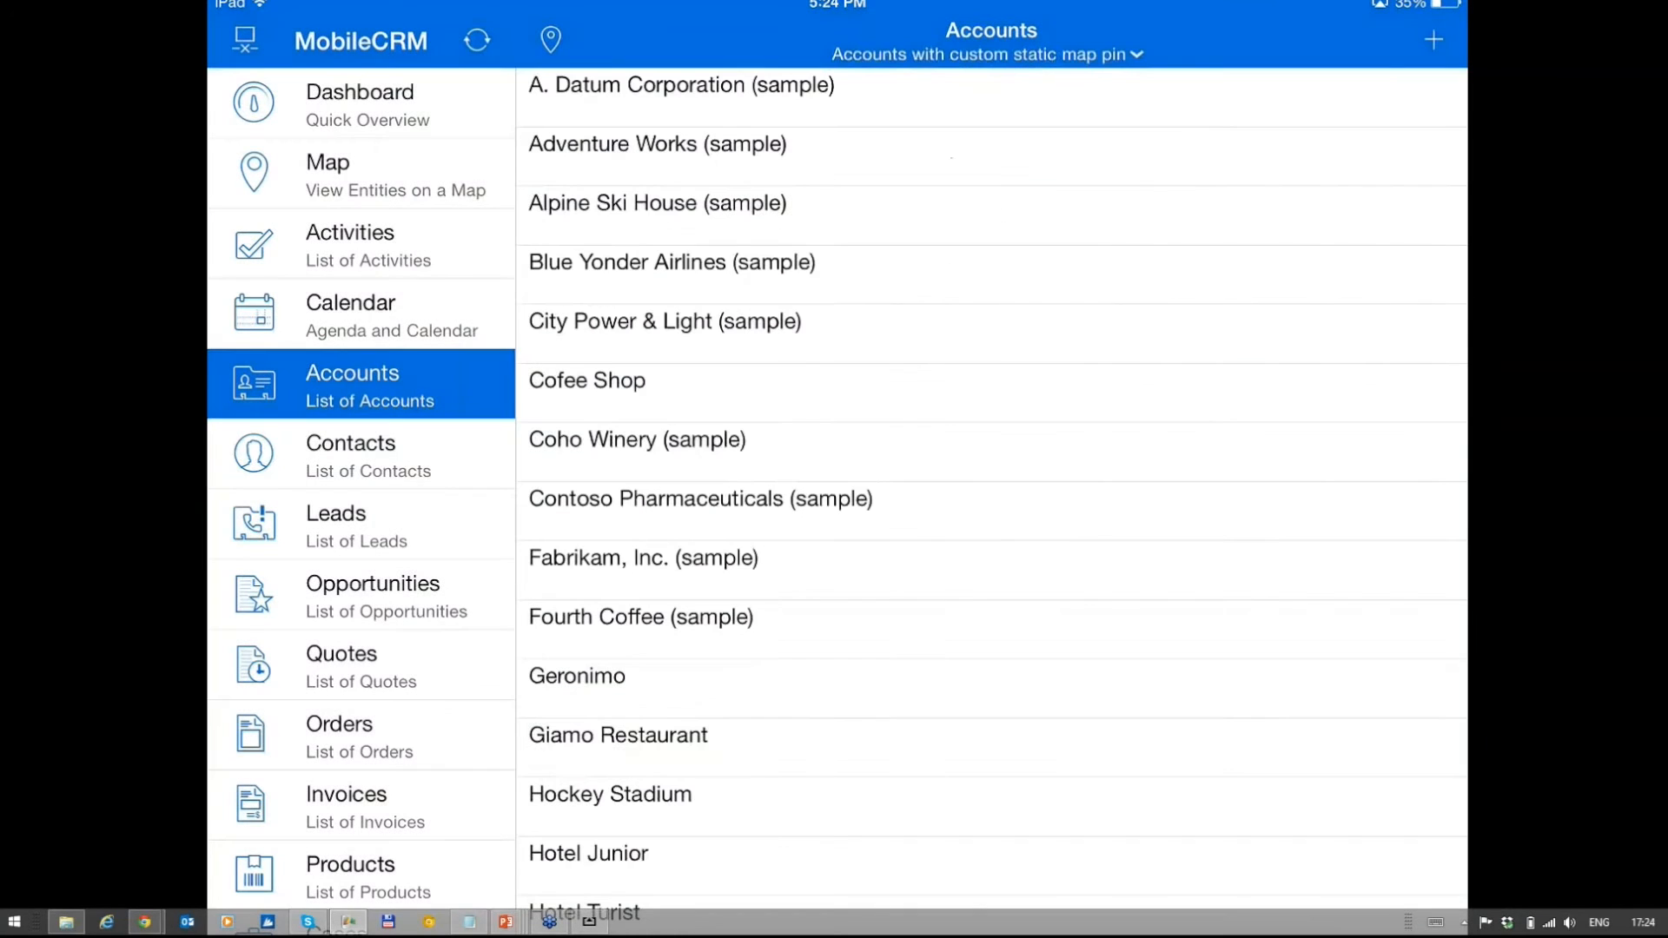
pyautogui.click(551, 39)
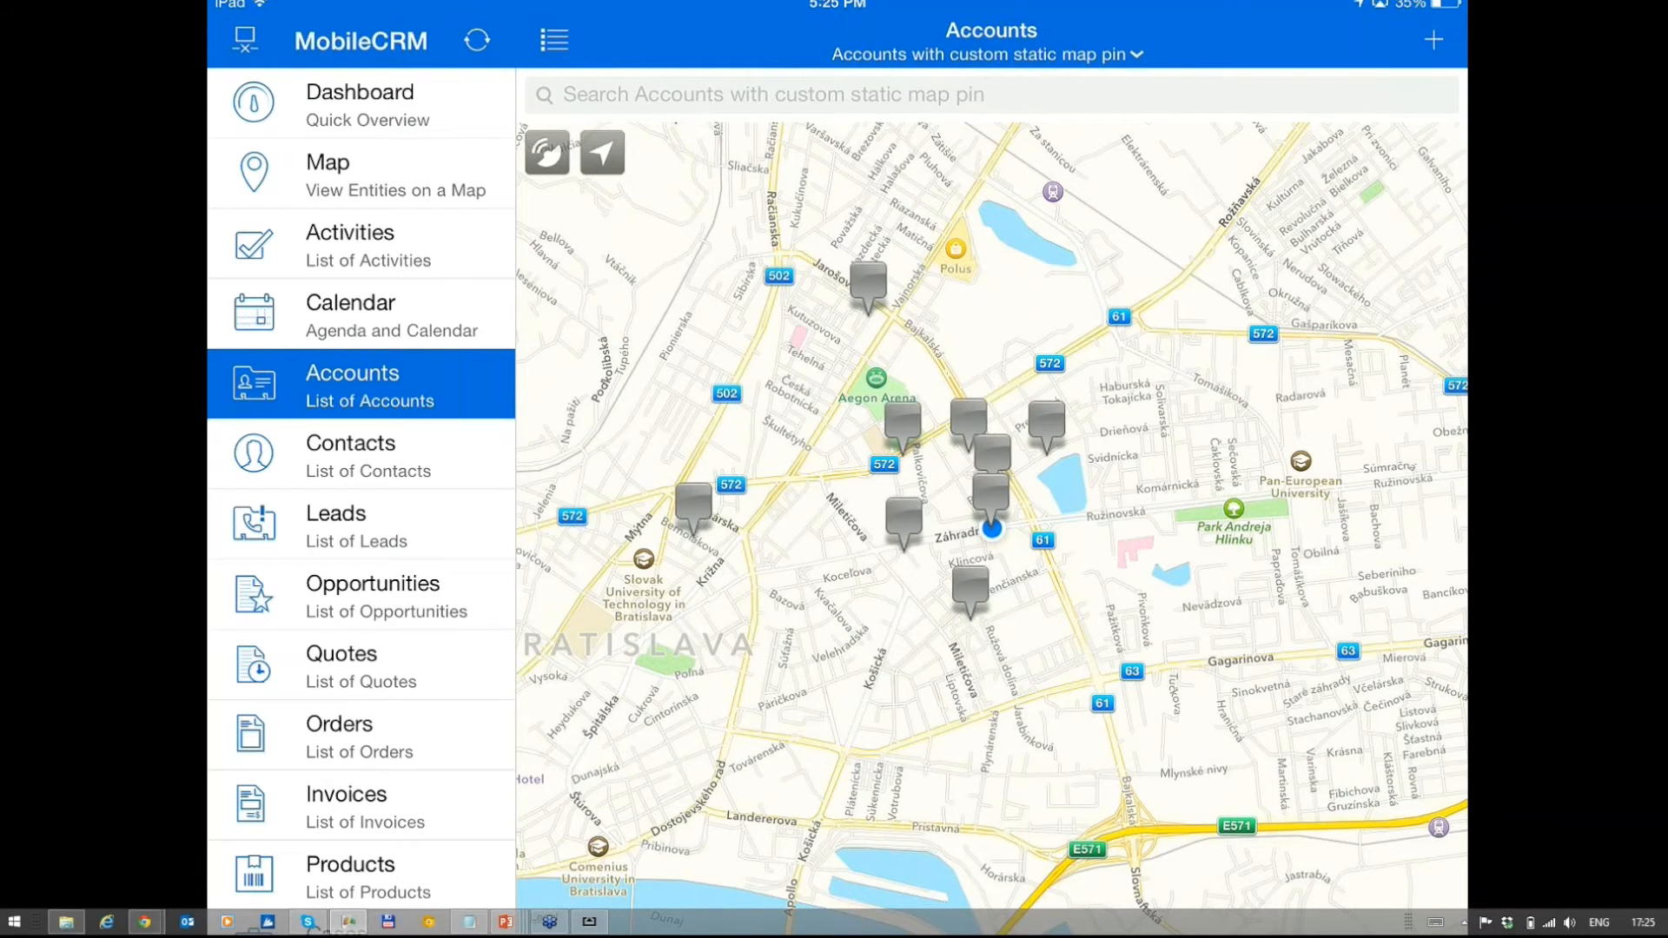
# Return to Resco Woodford and add a map pin to the Account view "Accounts by relationship"
pyautogui.moveTo(1018, 937); pyautogui.dragTo(1096, 0)
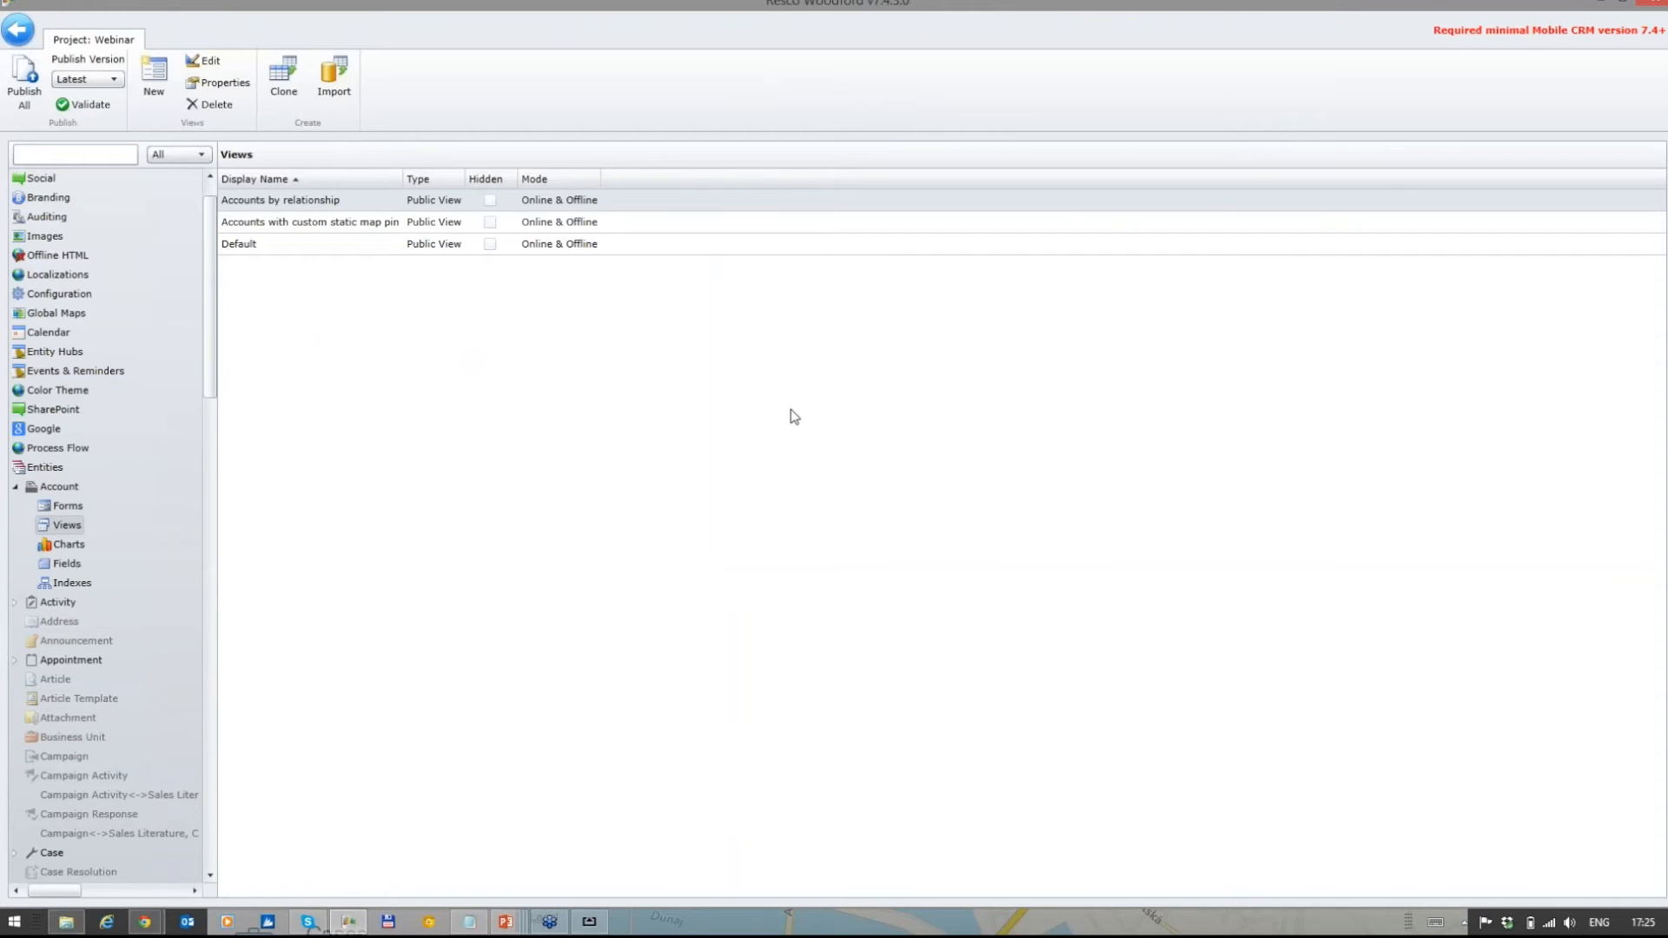
pyautogui.click(317, 202)
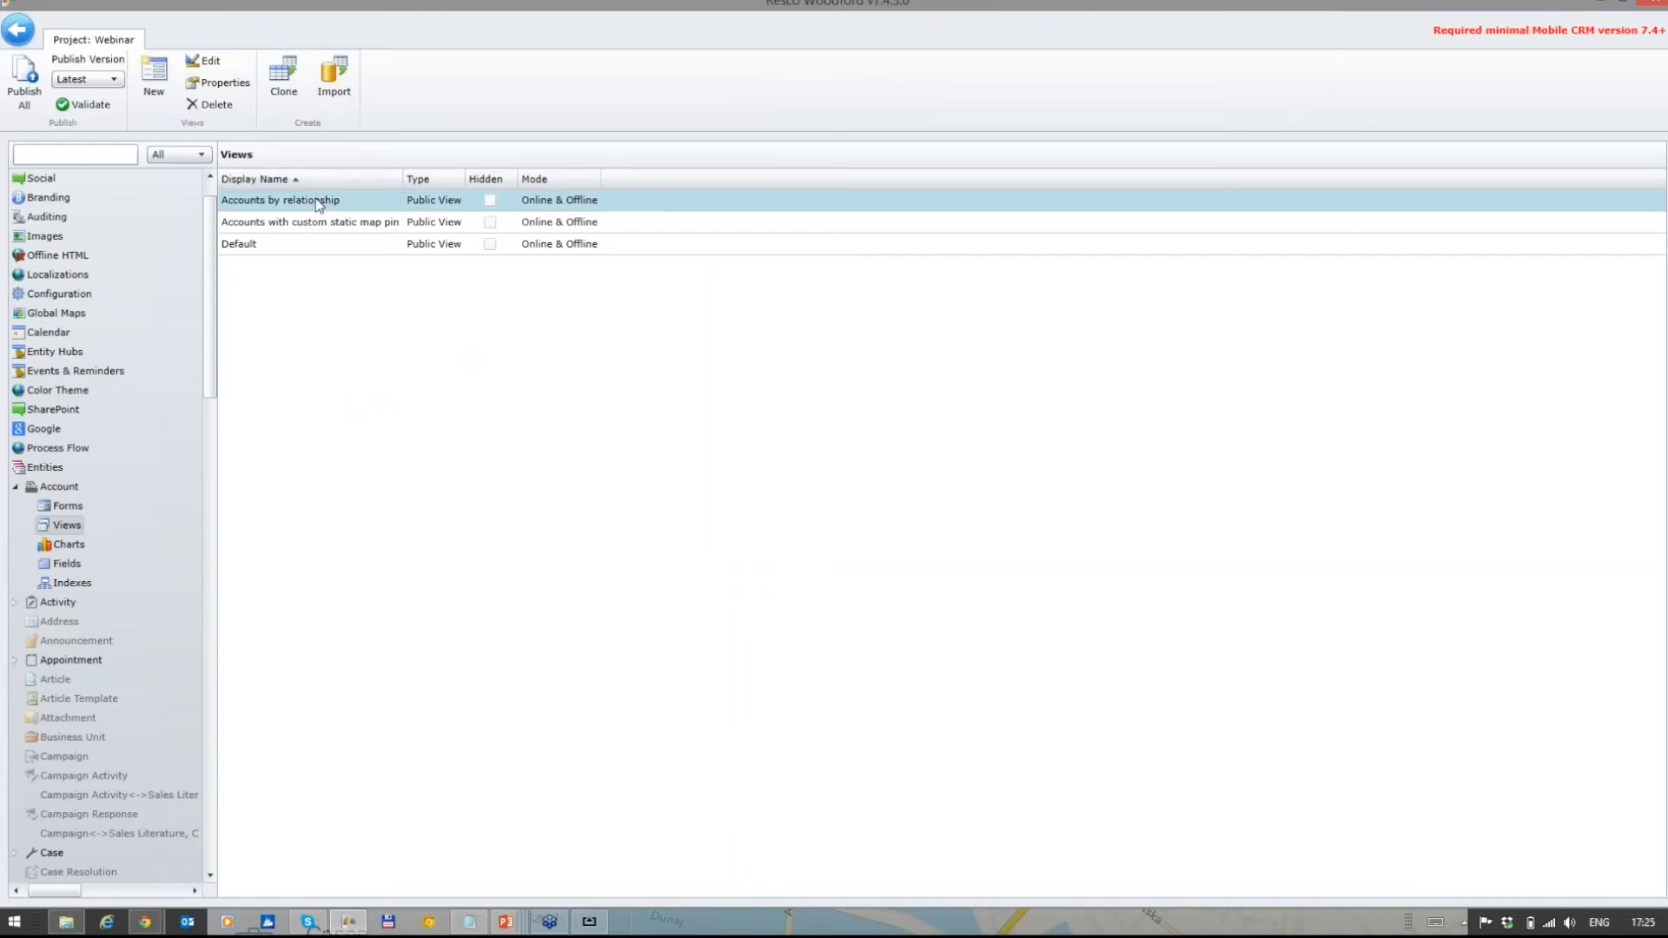
pyautogui.doubleClick(317, 201)
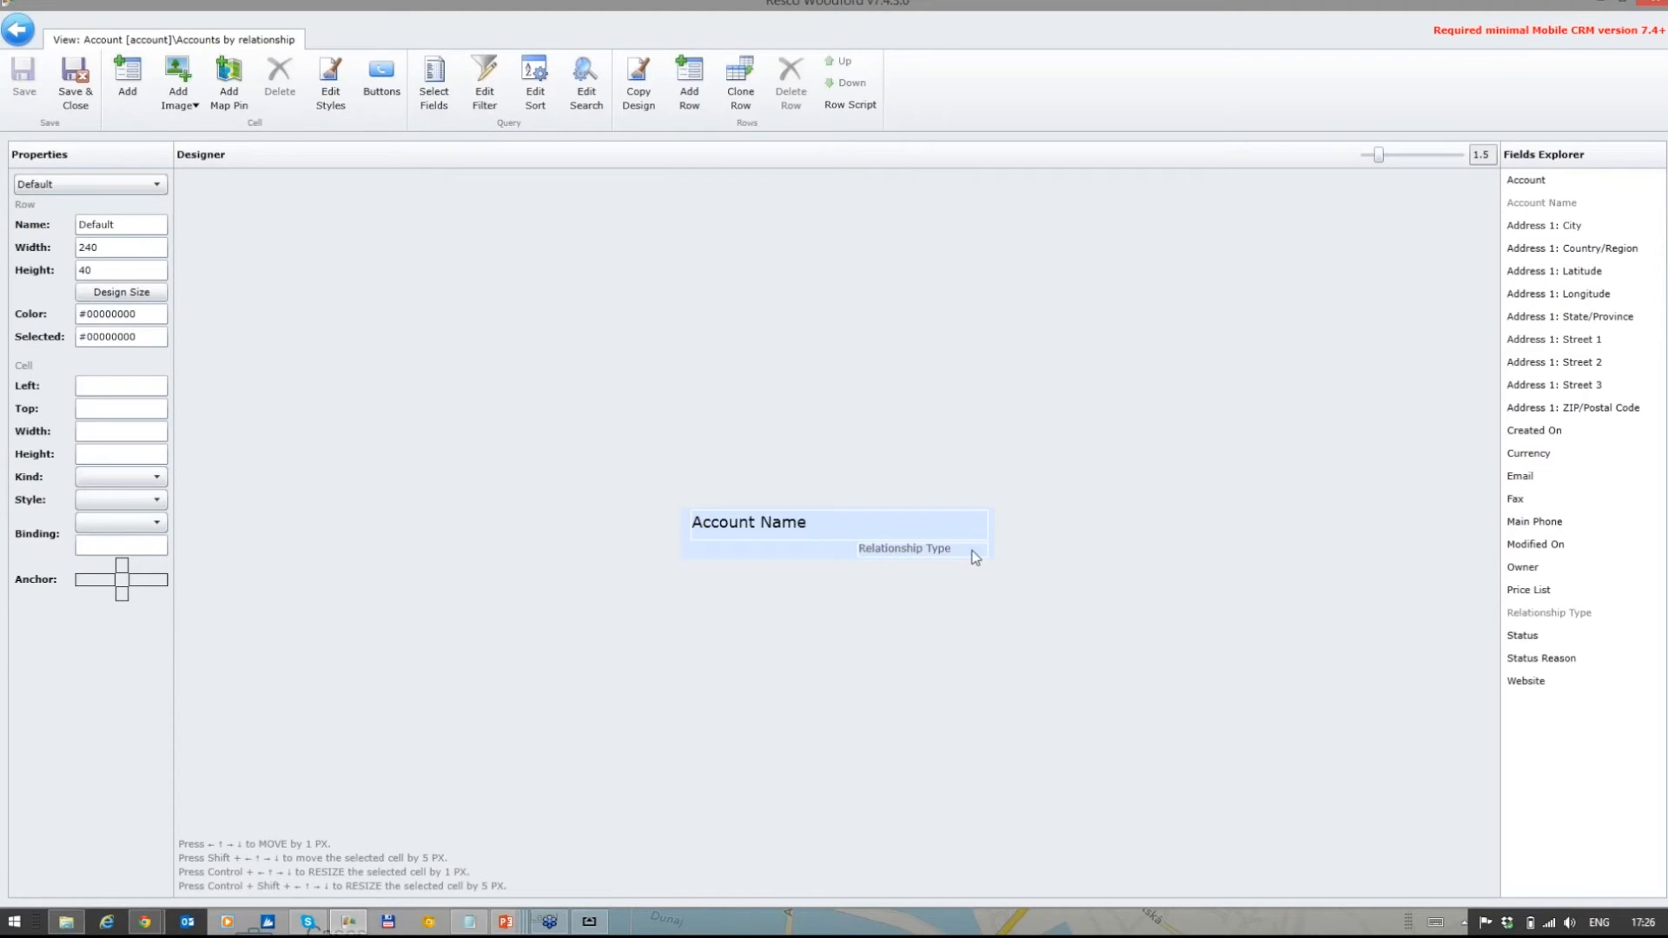
pyautogui.click(230, 87)
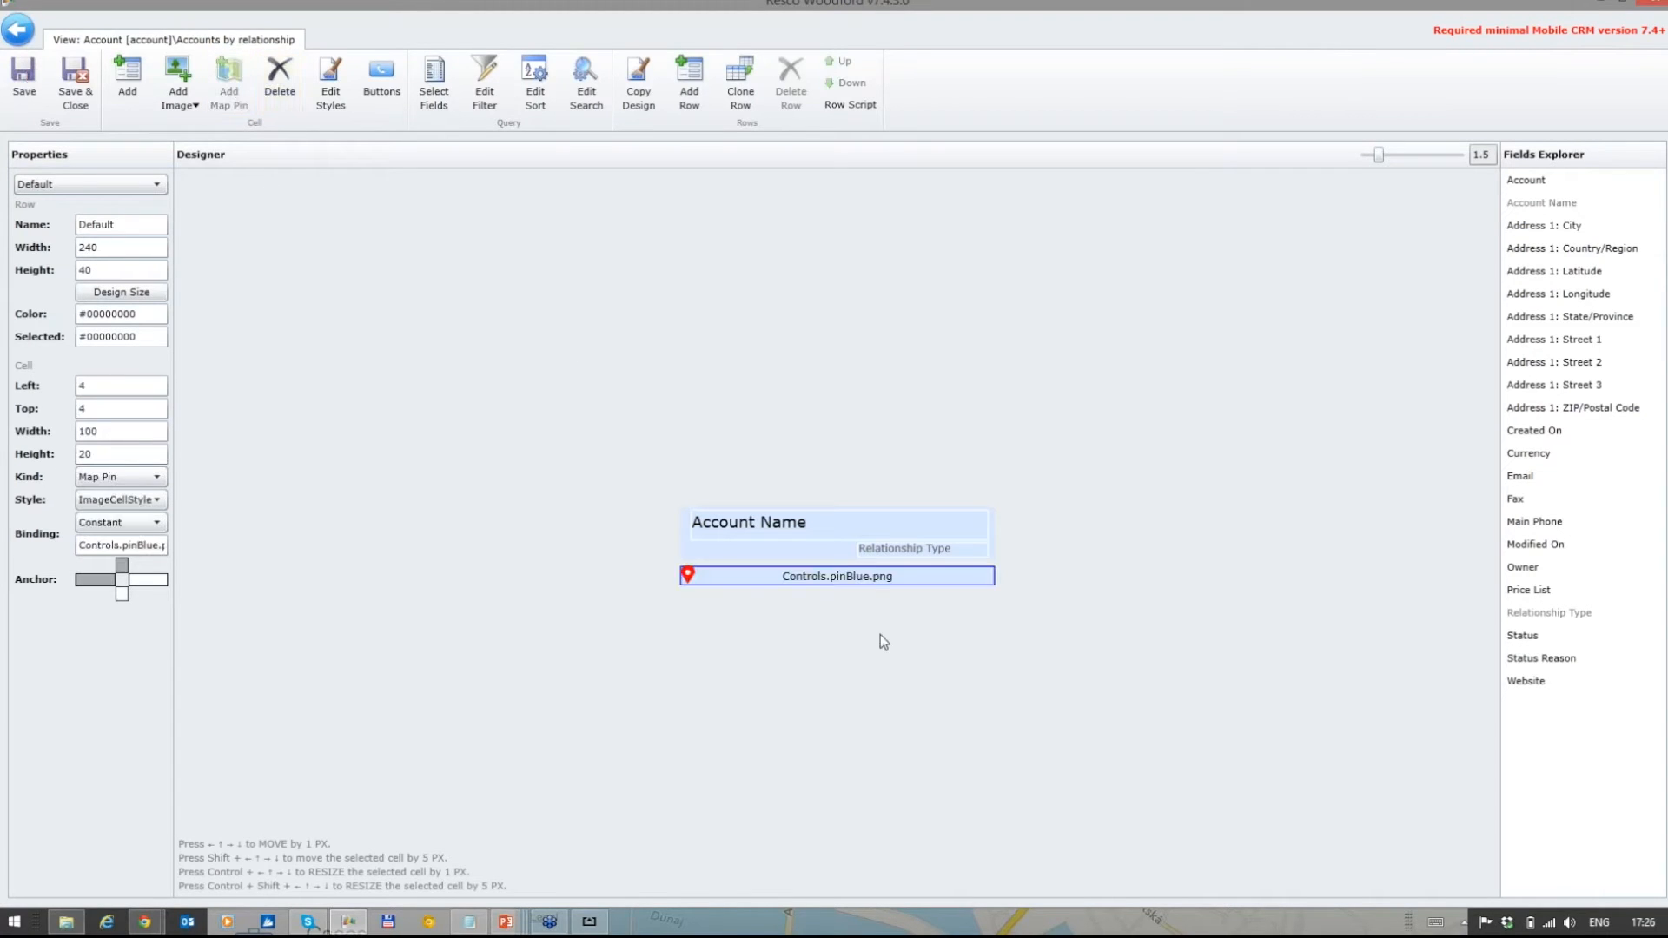
# Bind the map pin to the raw value of the account's Relationship Type field
pyautogui.click(120, 525)
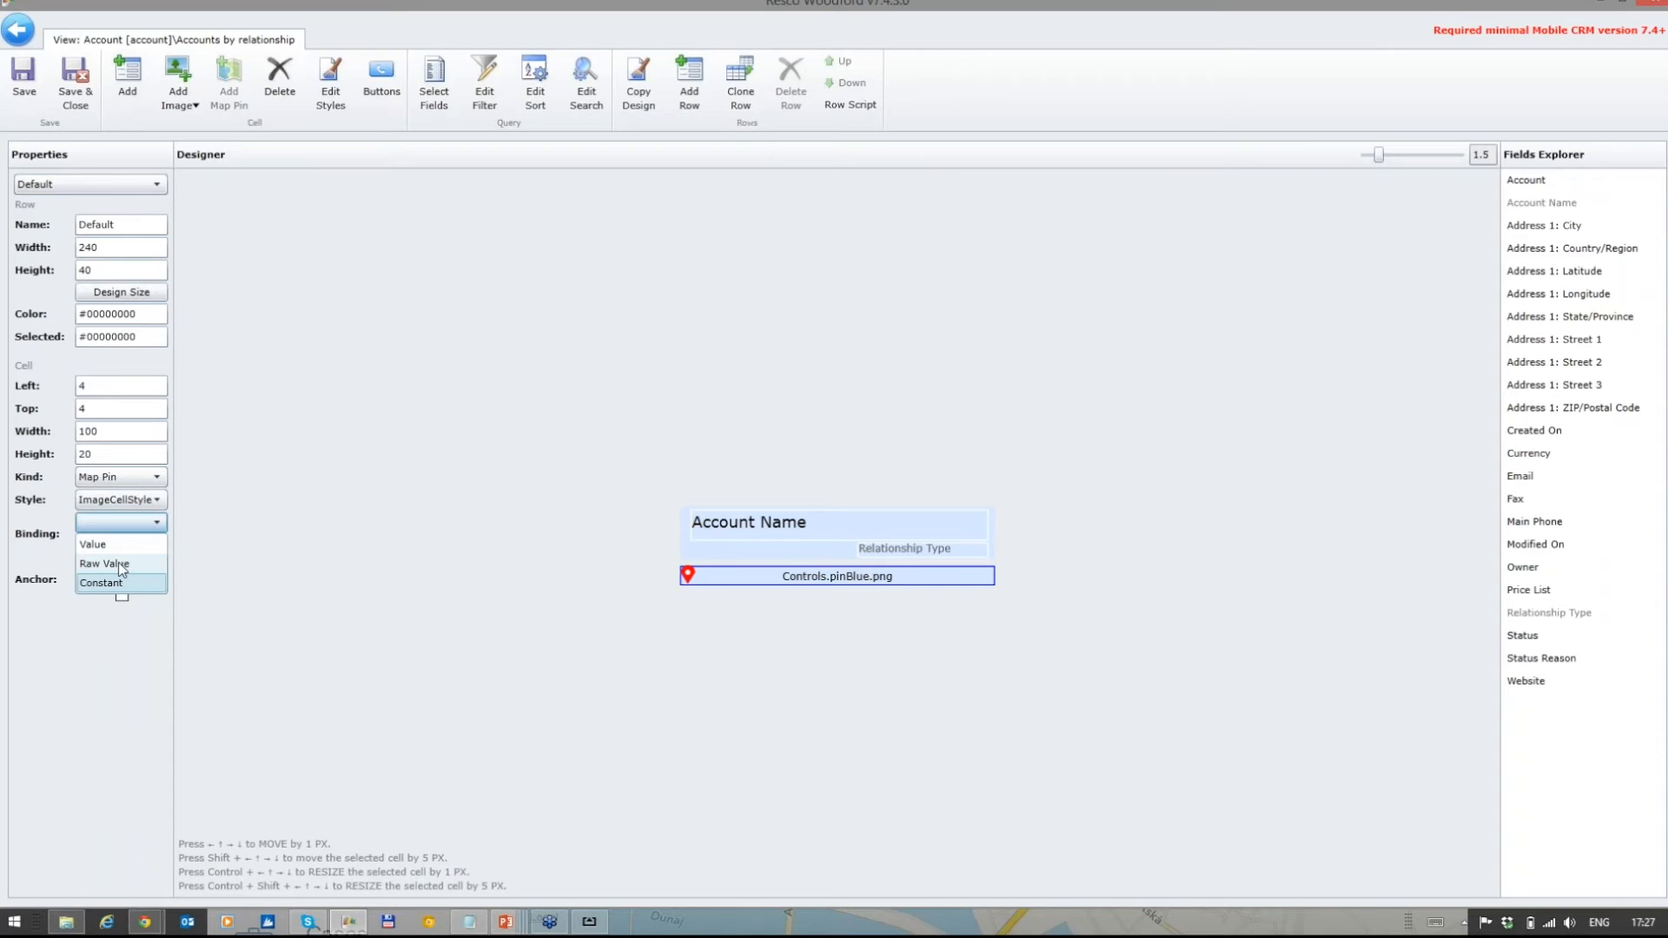
pyautogui.click(118, 561)
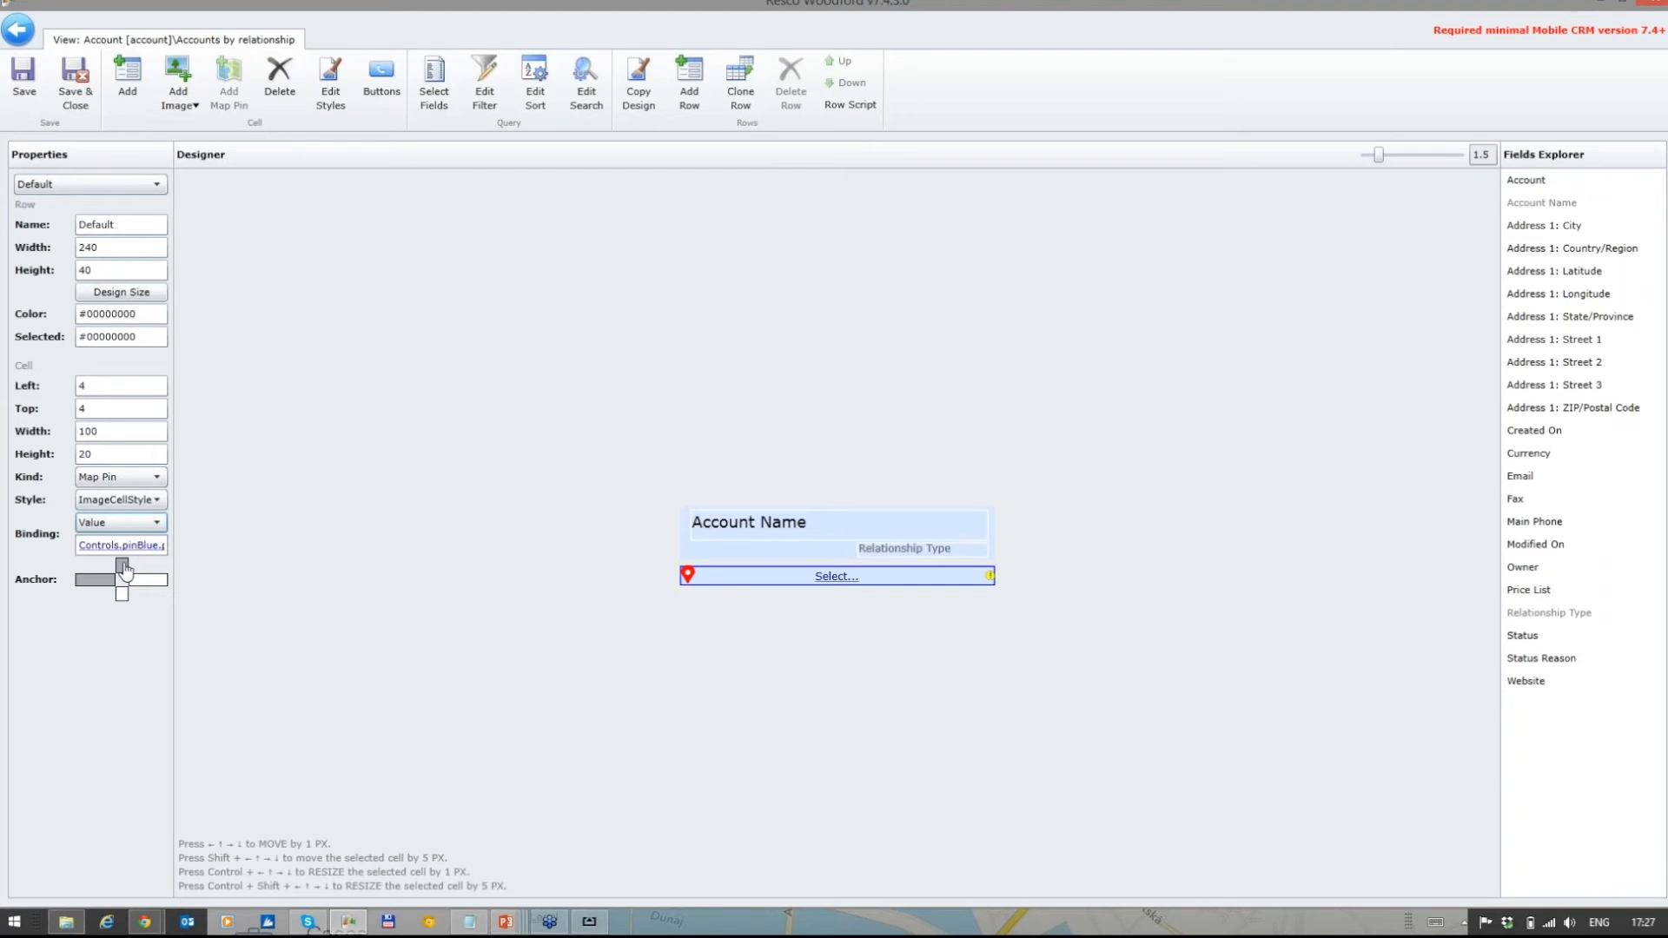
pyautogui.click(840, 583)
pyautogui.click(837, 580)
pyautogui.click(687, 653)
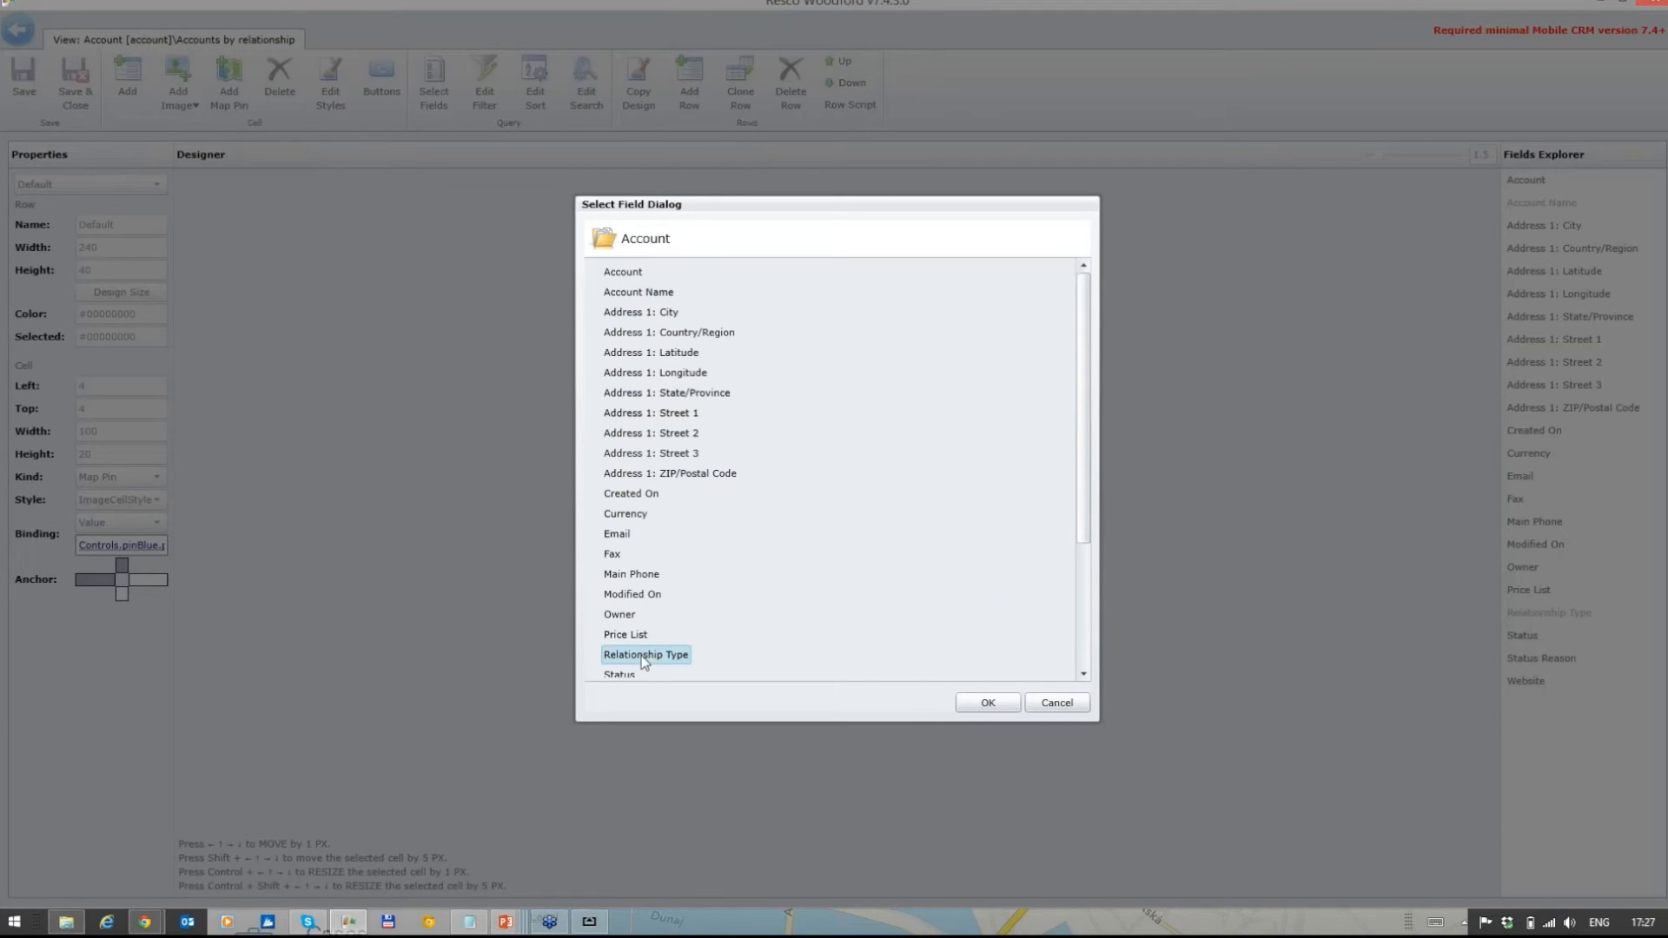
pyautogui.click(987, 704)
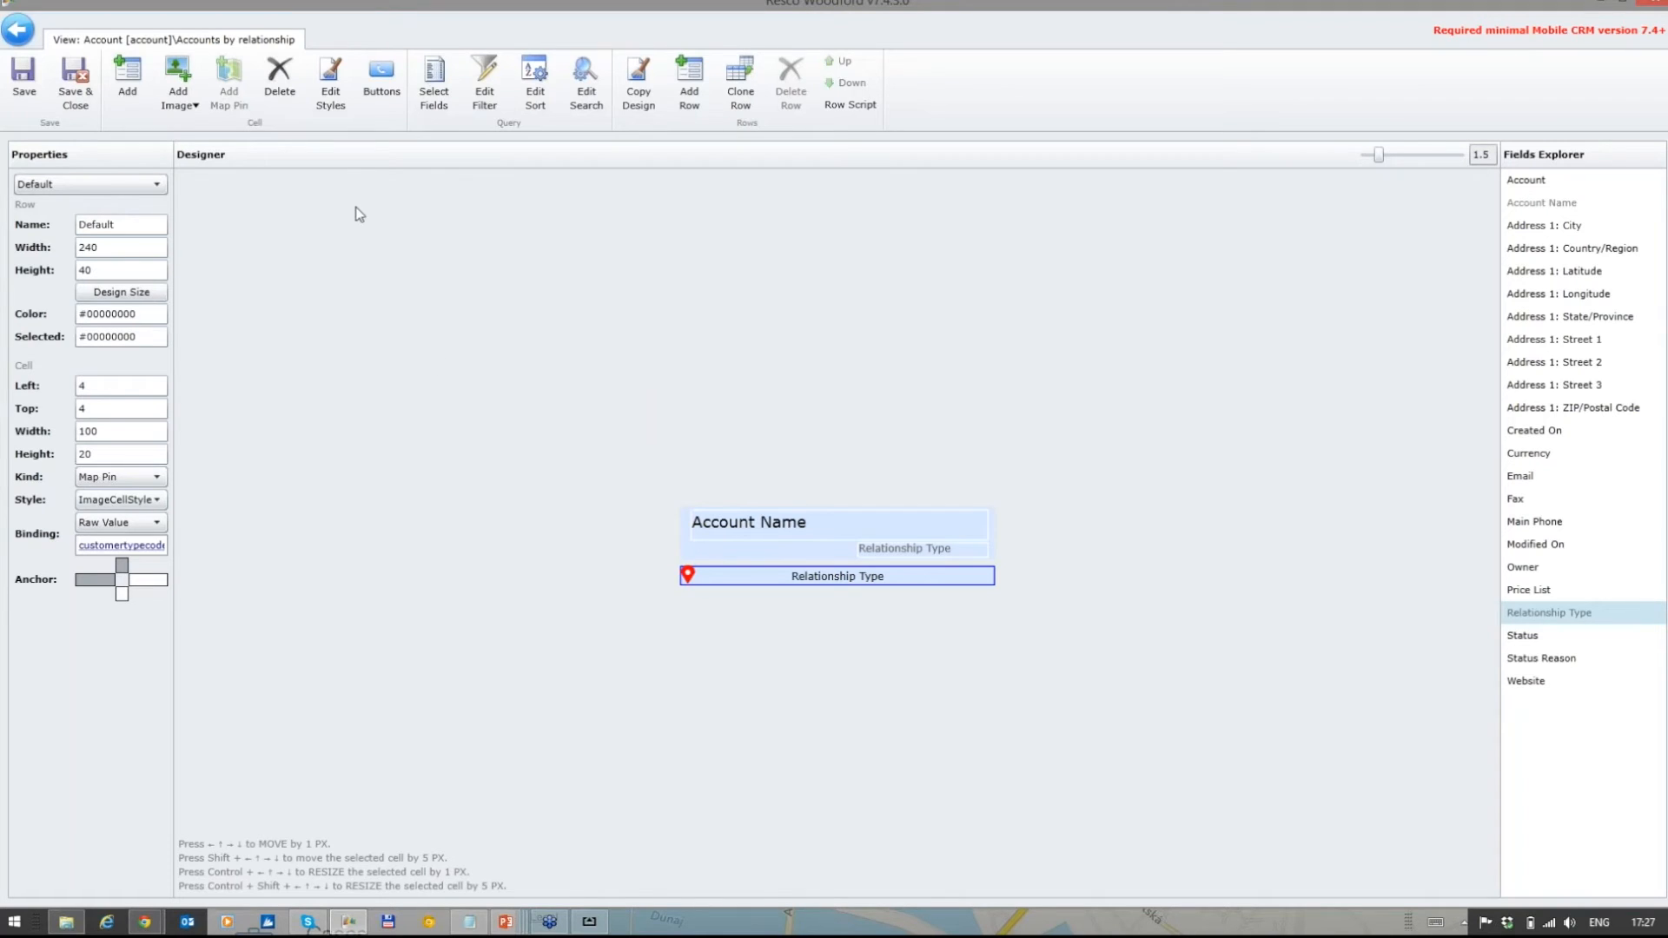
# Add a new style under ImageCellStyle in the global styles and name it Pins
pyautogui.click(332, 83)
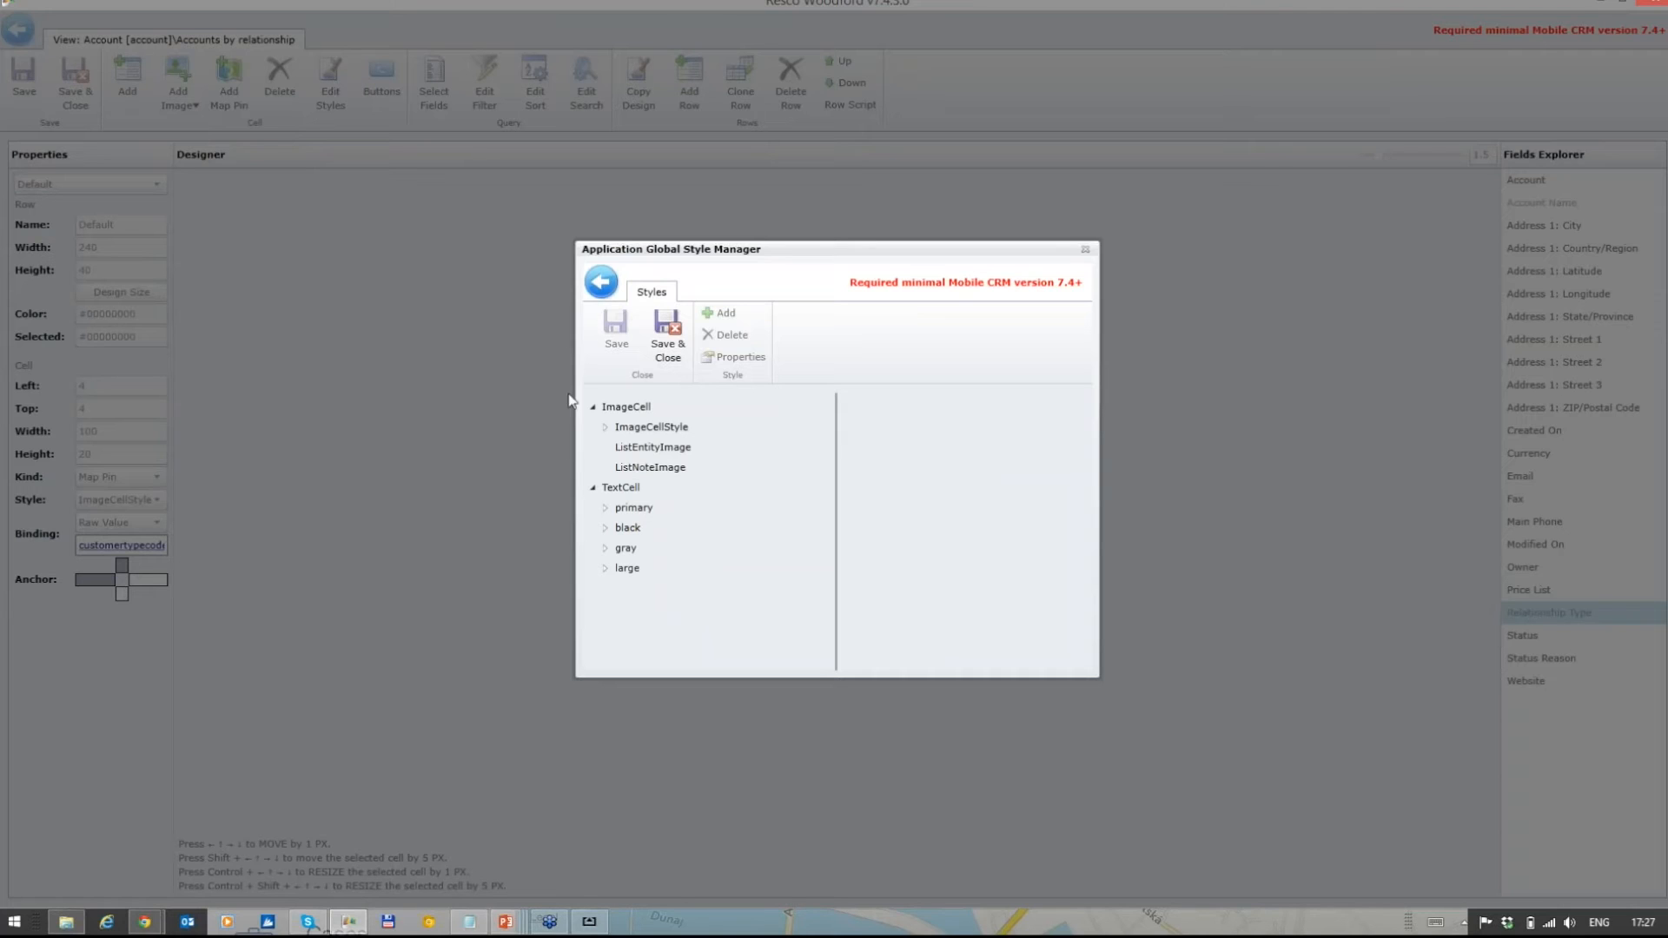
pyautogui.click(604, 429)
pyautogui.click(652, 428)
pyautogui.click(720, 313)
pyautogui.click(652, 470)
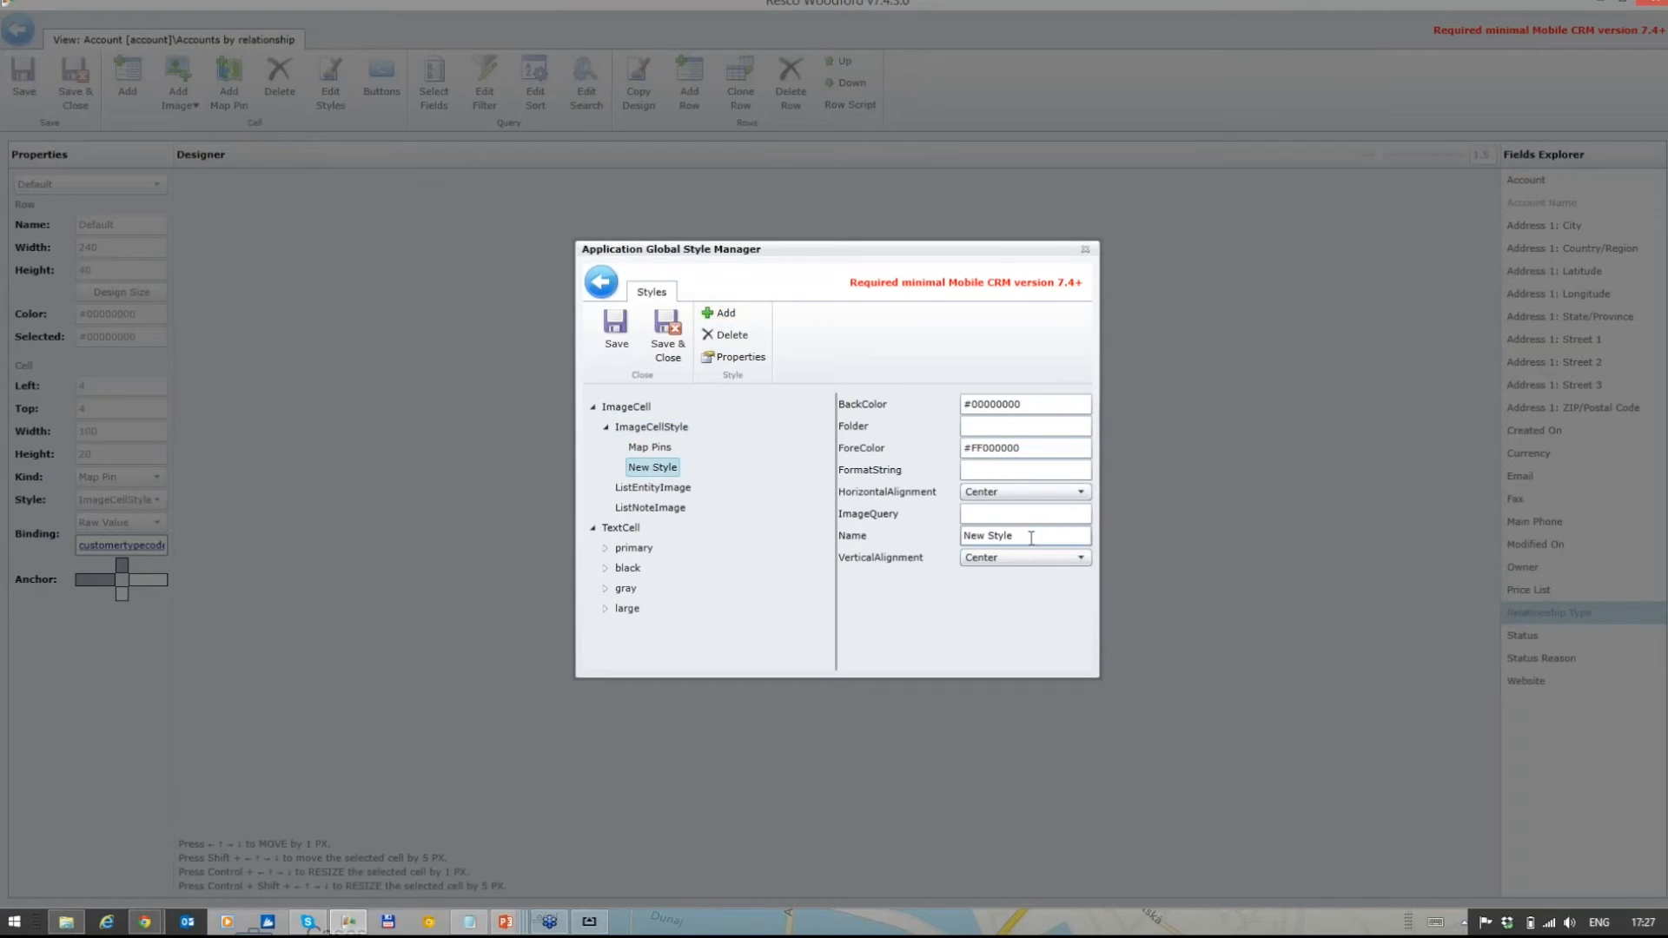
pyautogui.moveTo(1032, 537); pyautogui.dragTo(873, 539)
pyautogui.write('Pins')
# Set the Pins style's folder to Map_Pins
pyautogui.click(984, 427)
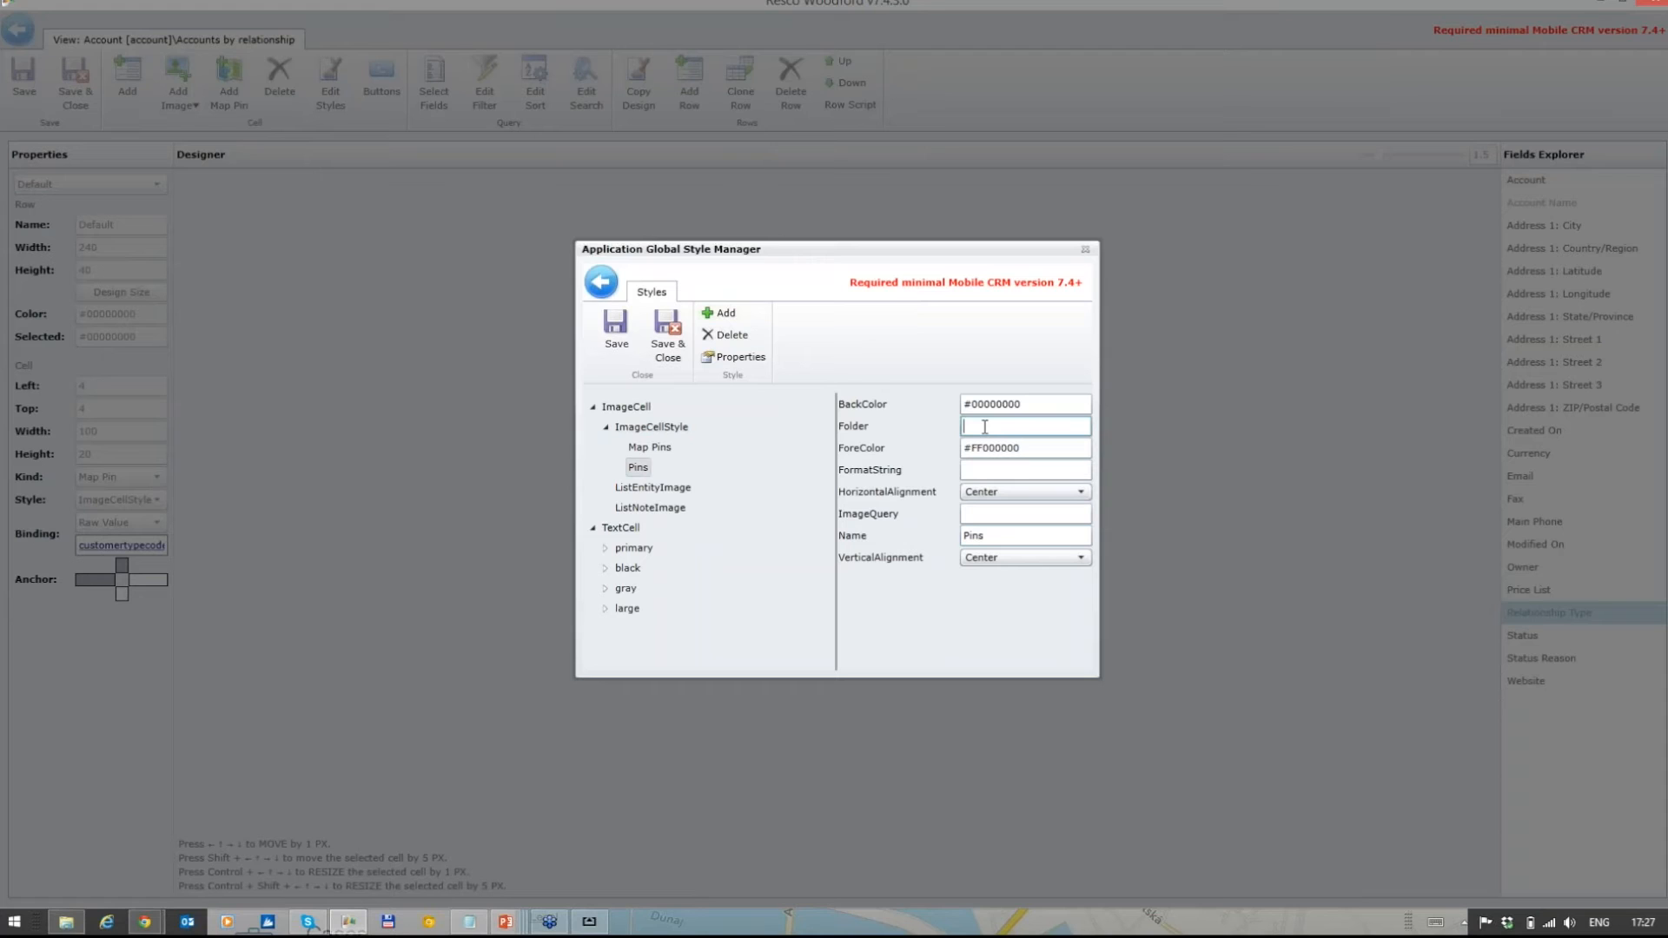
pyautogui.write('Map')
pyautogui.press('BackSpace')
pyautogui.press('BackSpace')
pyautogui.write('ap')
pyautogui.write('Pins')
# Set the Pins style's format string to Map_Pins.{0}.png and save and close the styles
pyautogui.click(989, 472)
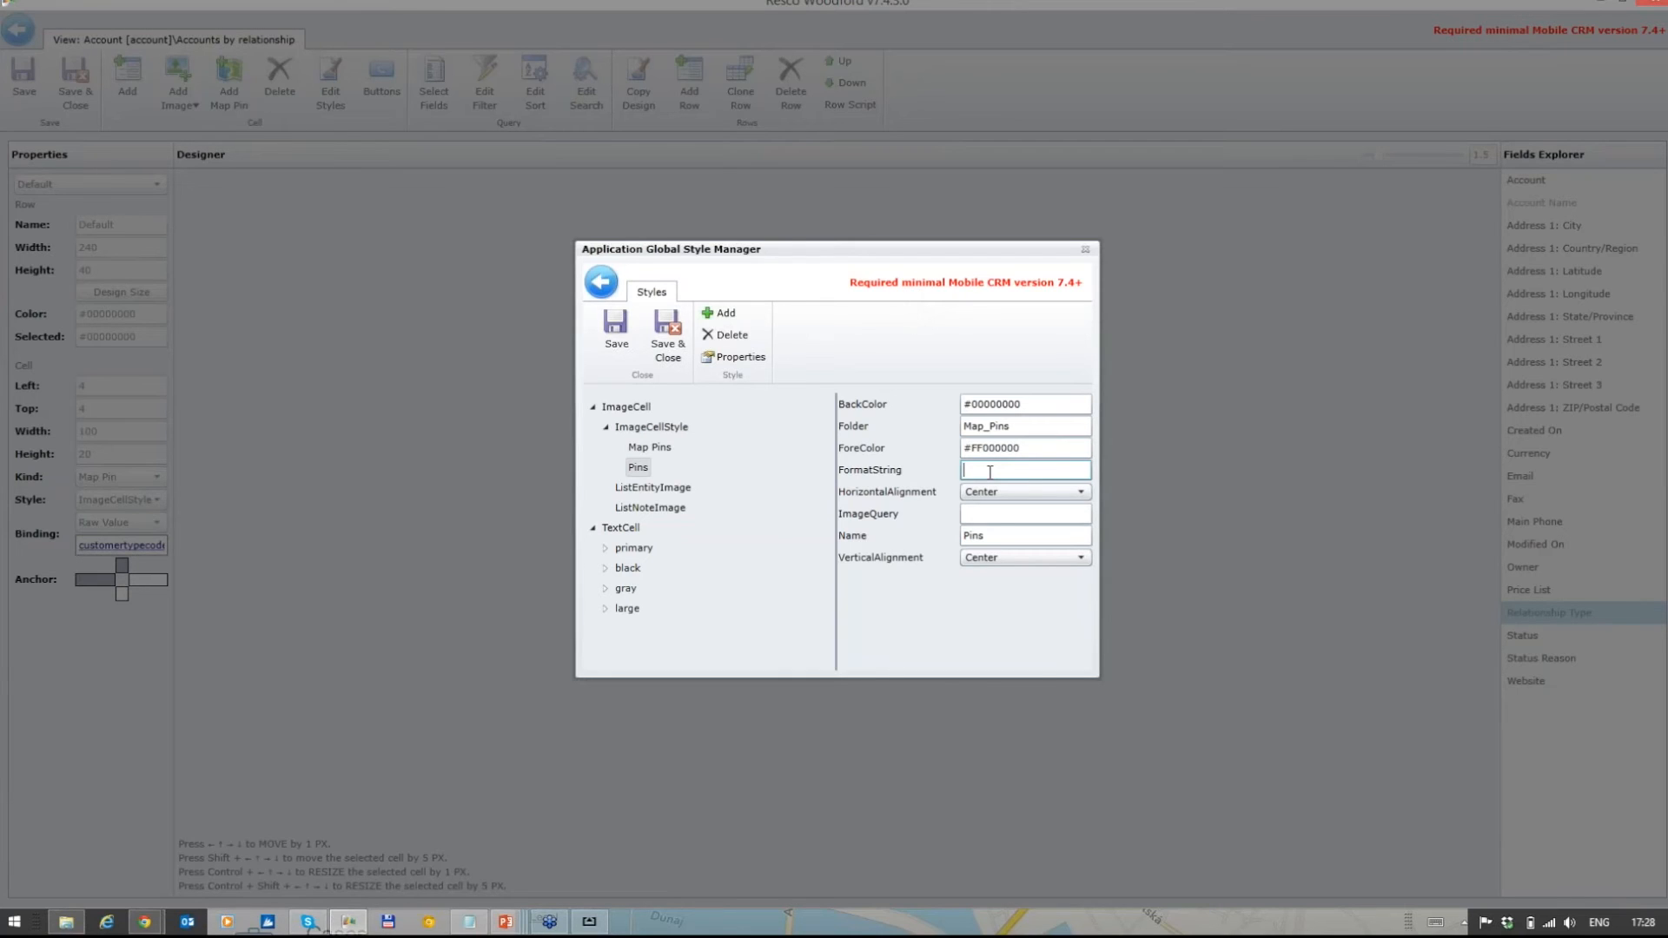
pyautogui.write('Map')
pyautogui.write('_Pins')
pyautogui.write('.{}')
pyautogui.write('0')
pyautogui.moveTo(1034, 471); pyautogui.dragTo(1015, 477)
pyautogui.click(1044, 471)
pyautogui.write('.png')
pyautogui.click(670, 330)
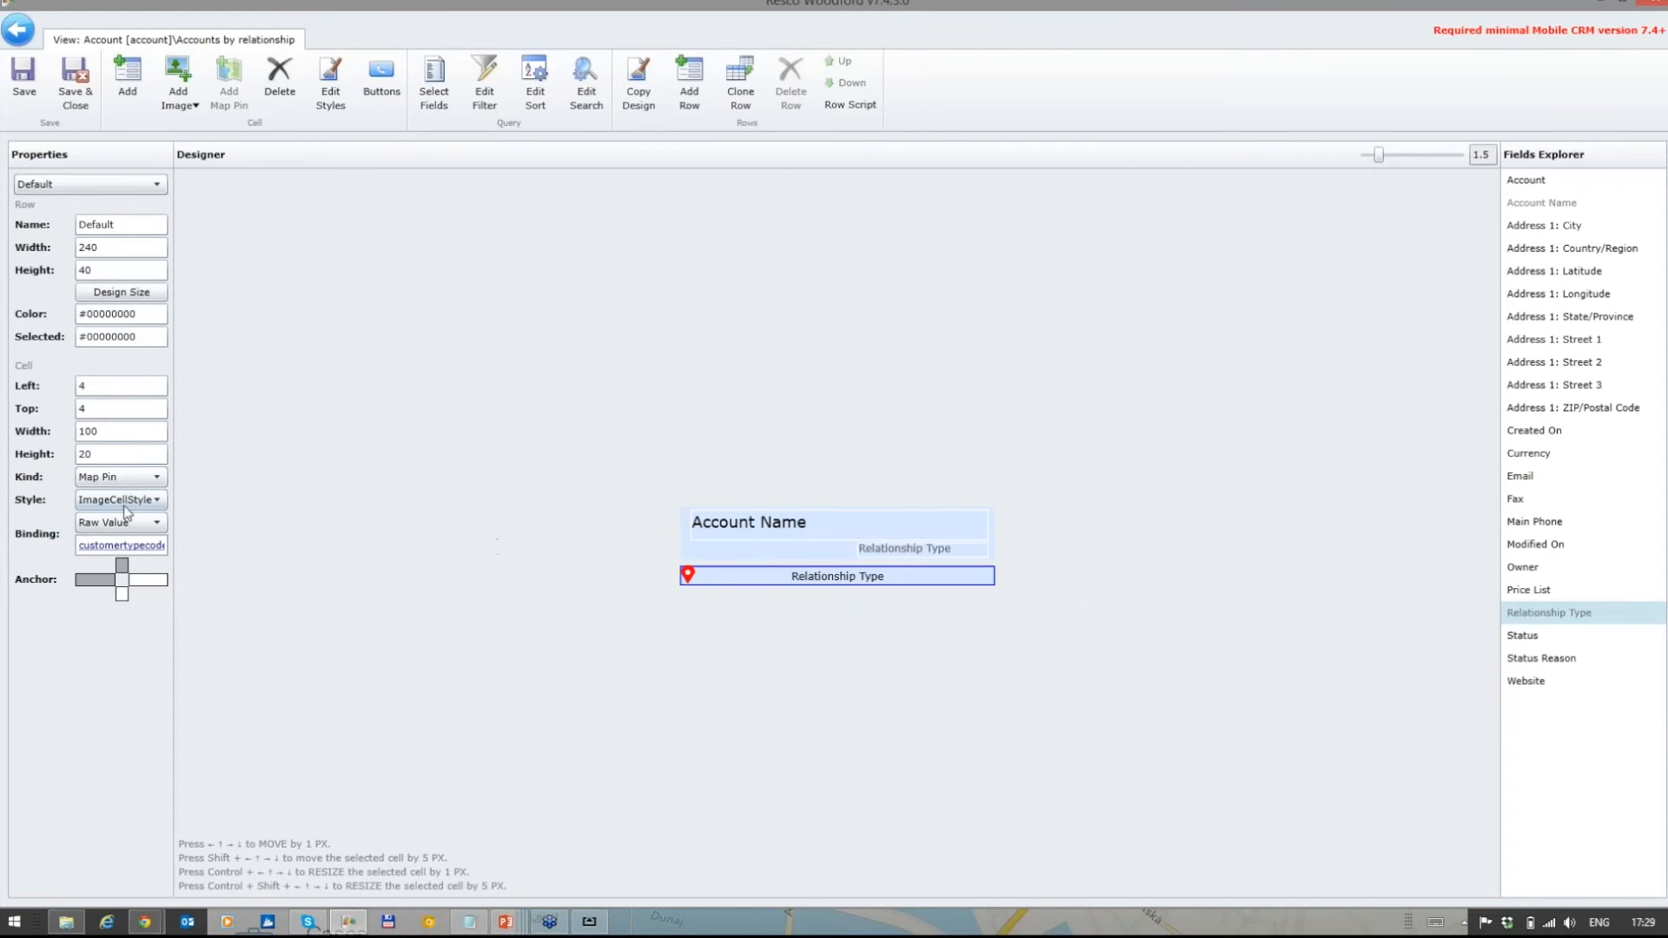
# Apply the Pins style to the map pin cell and save and close the Accounts by relationship view
pyautogui.click(115, 497)
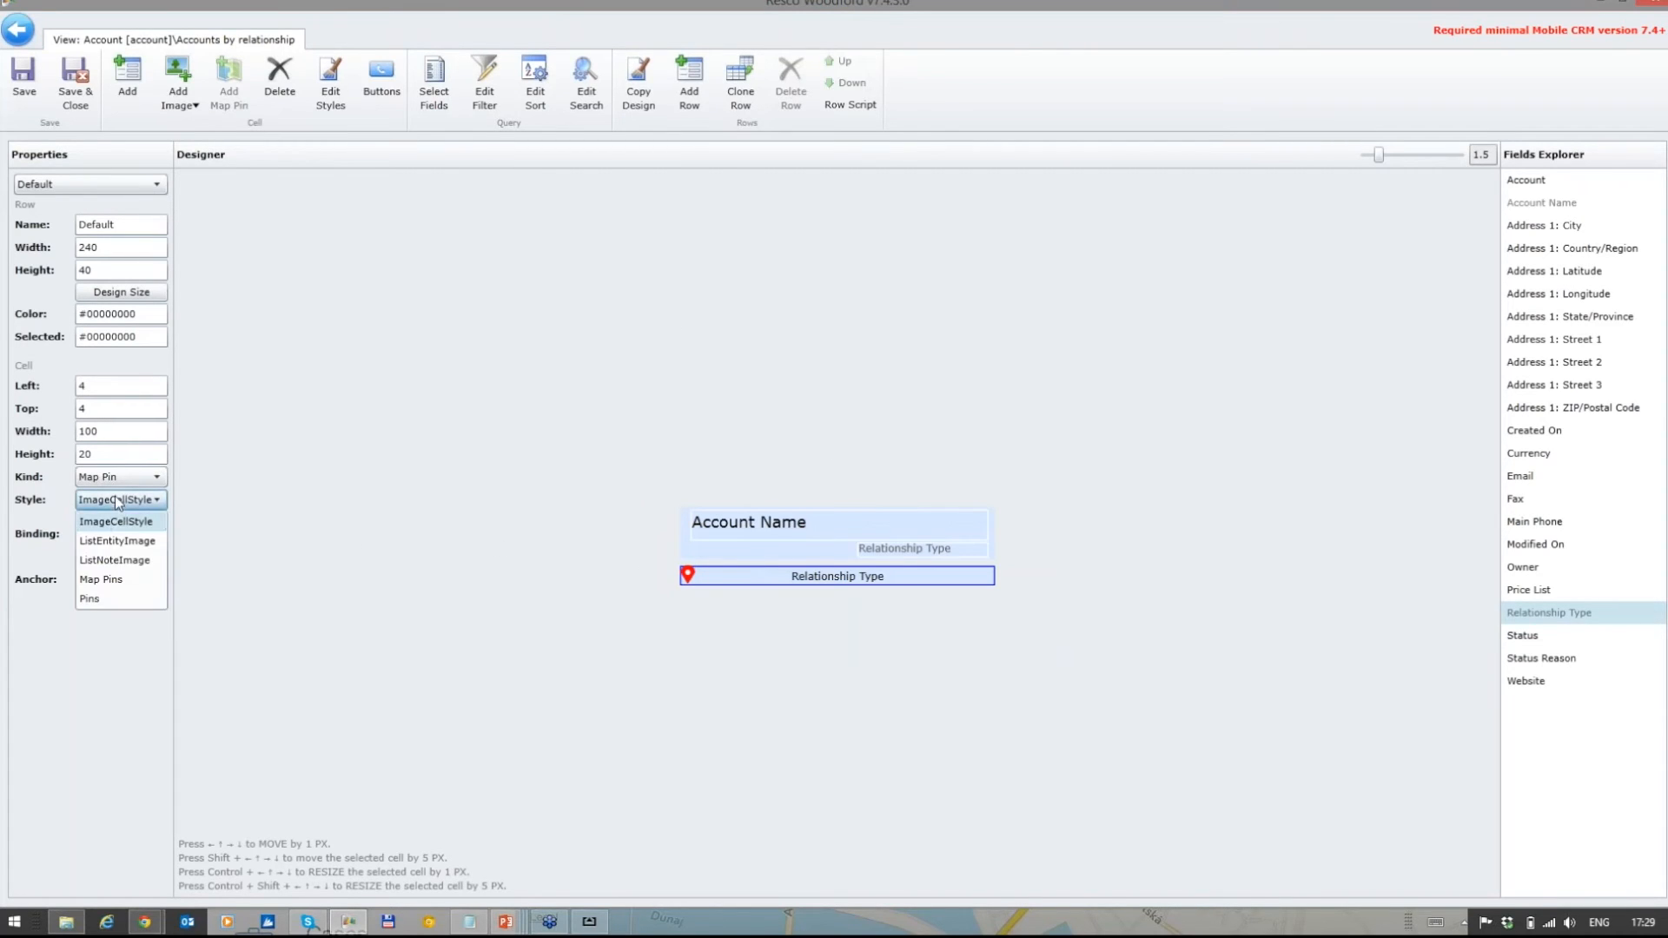
pyautogui.click(98, 601)
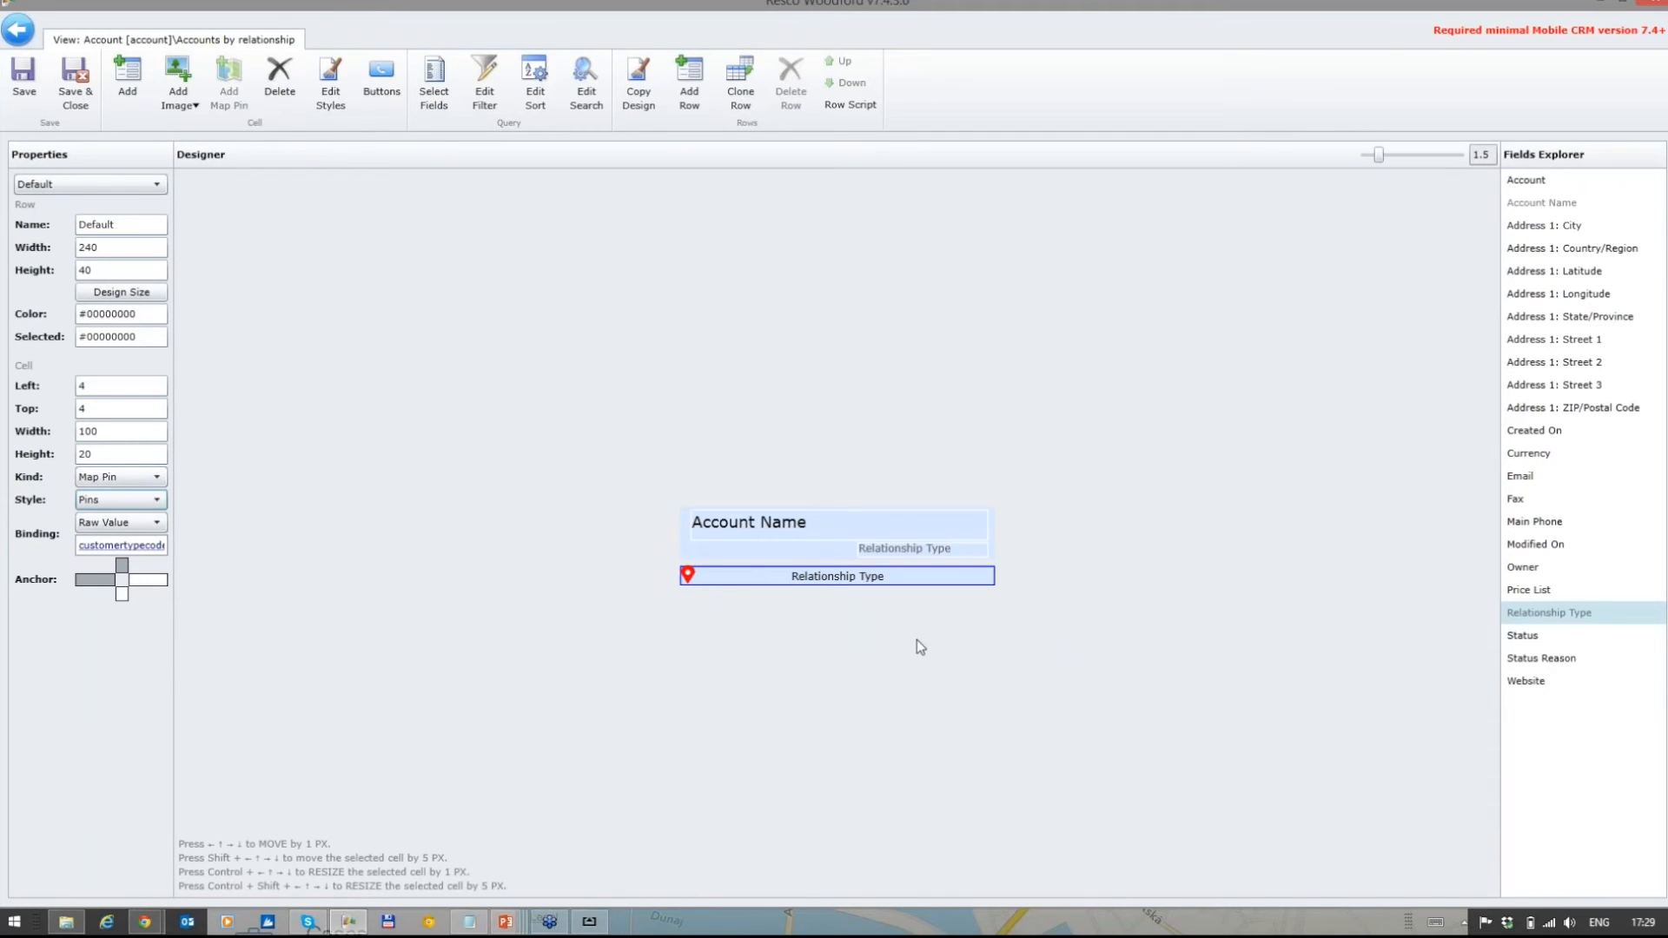
pyautogui.click(74, 90)
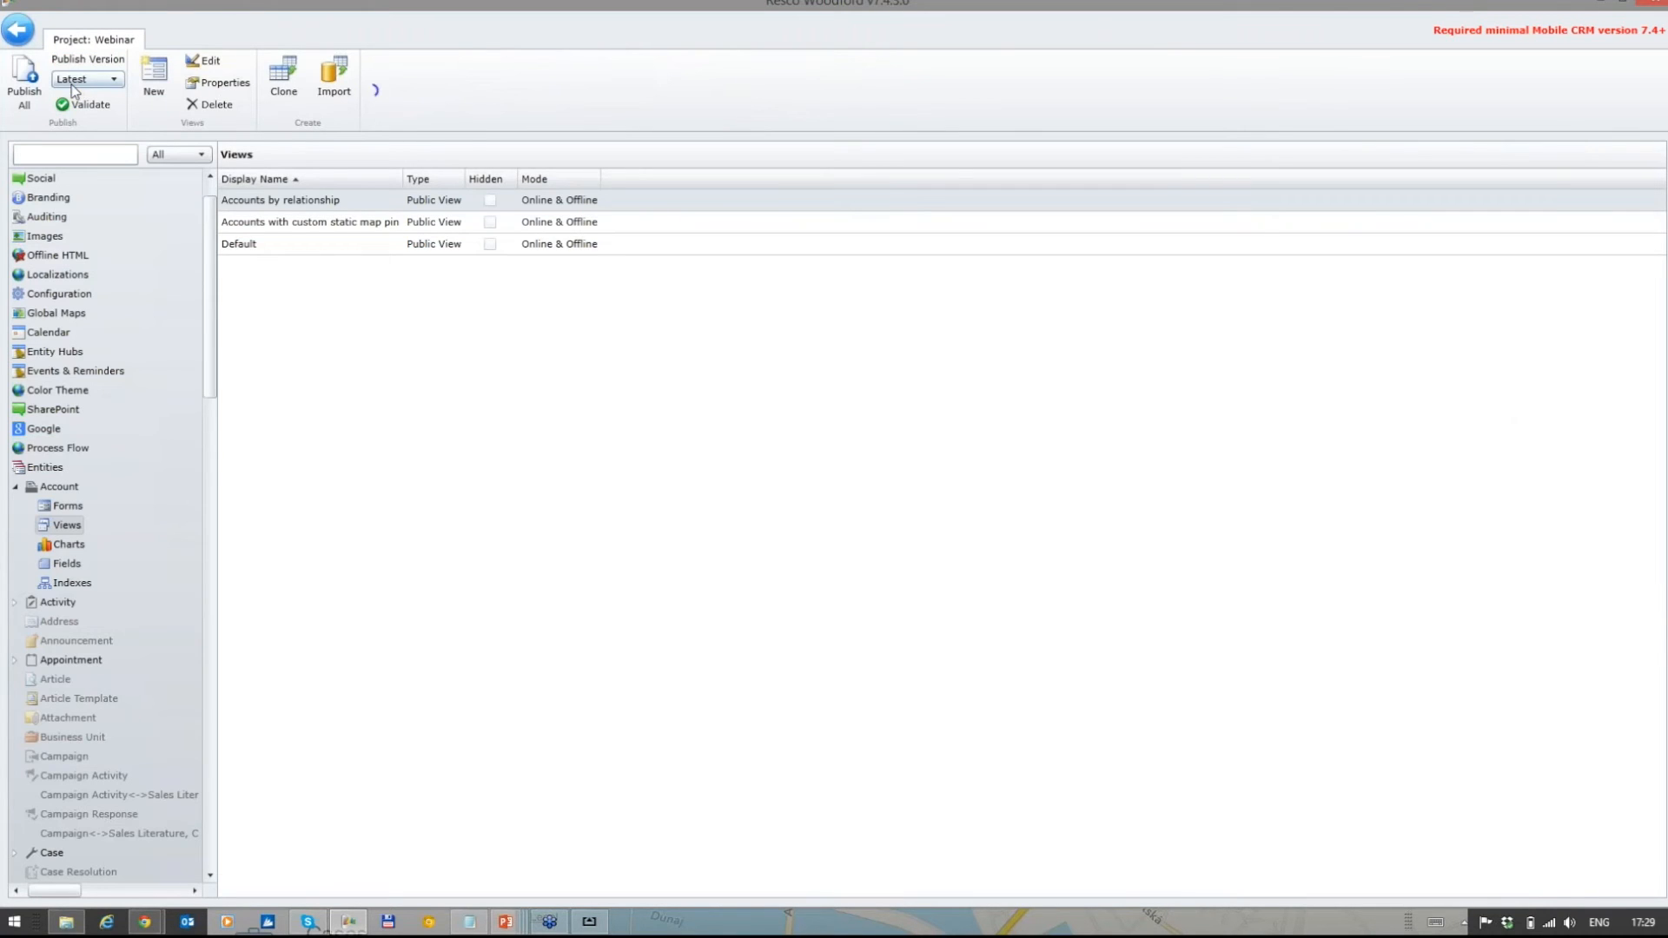
# Open the project's images and expand the list of image directories
pyautogui.click(43, 237)
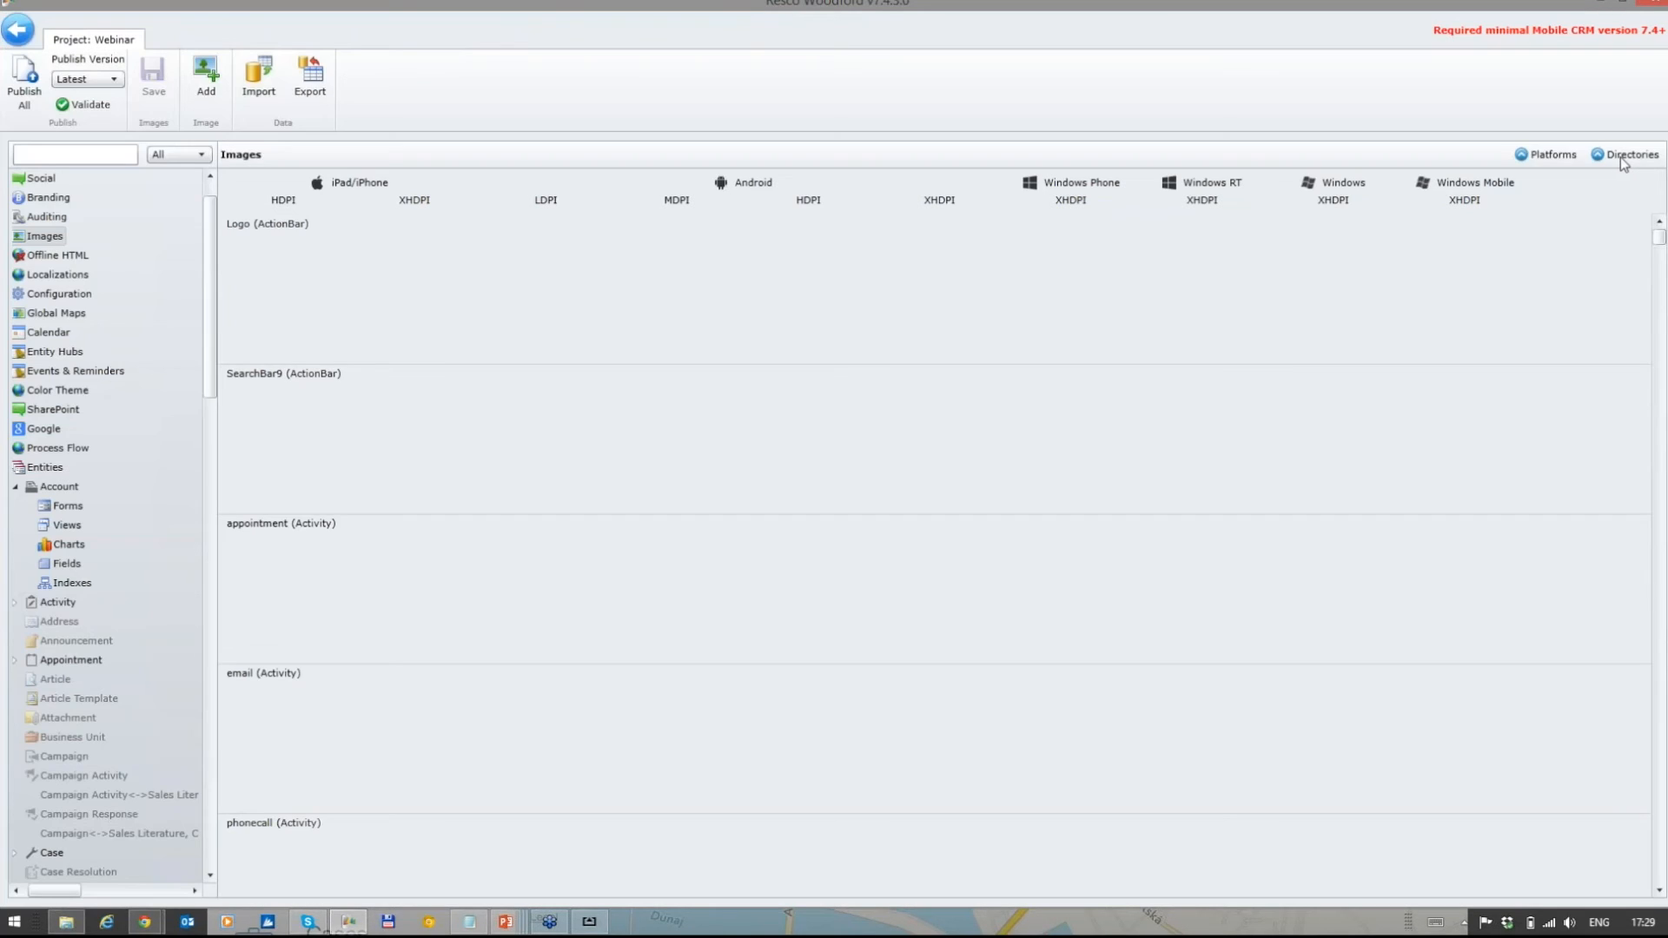
pyautogui.click(1619, 158)
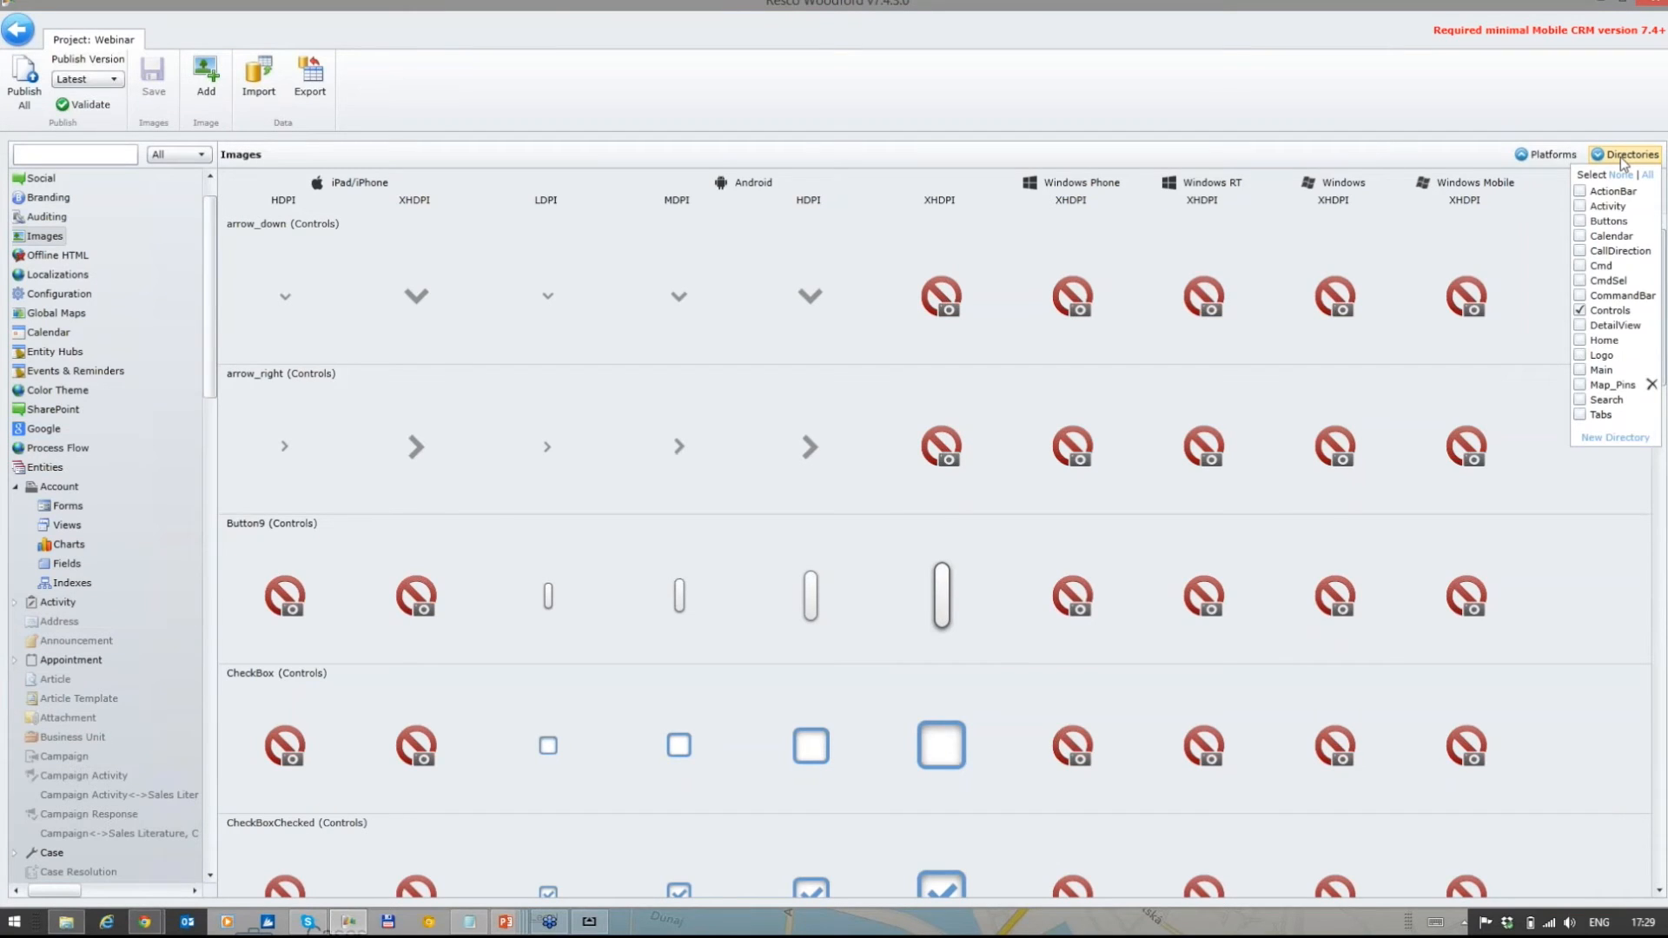
pyautogui.click(1632, 441)
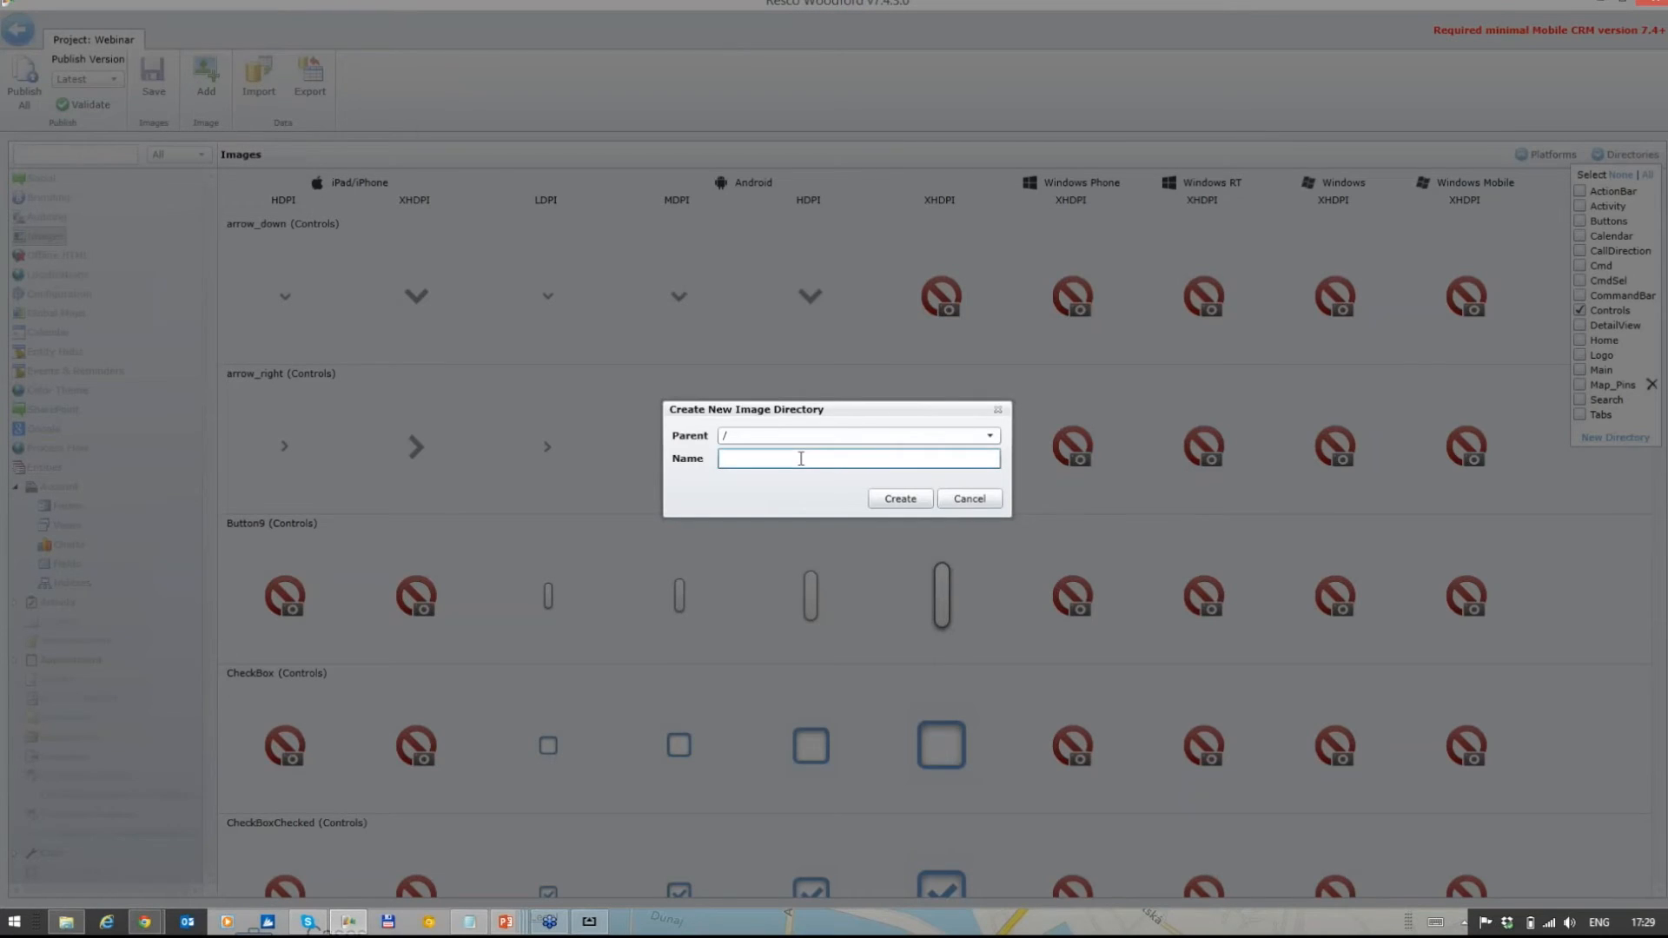
pyautogui.write('Map_ins')
pyautogui.press('Left')
pyautogui.press('Left')
pyautogui.press('Left')
pyautogui.write('P')
pyautogui.click(970, 500)
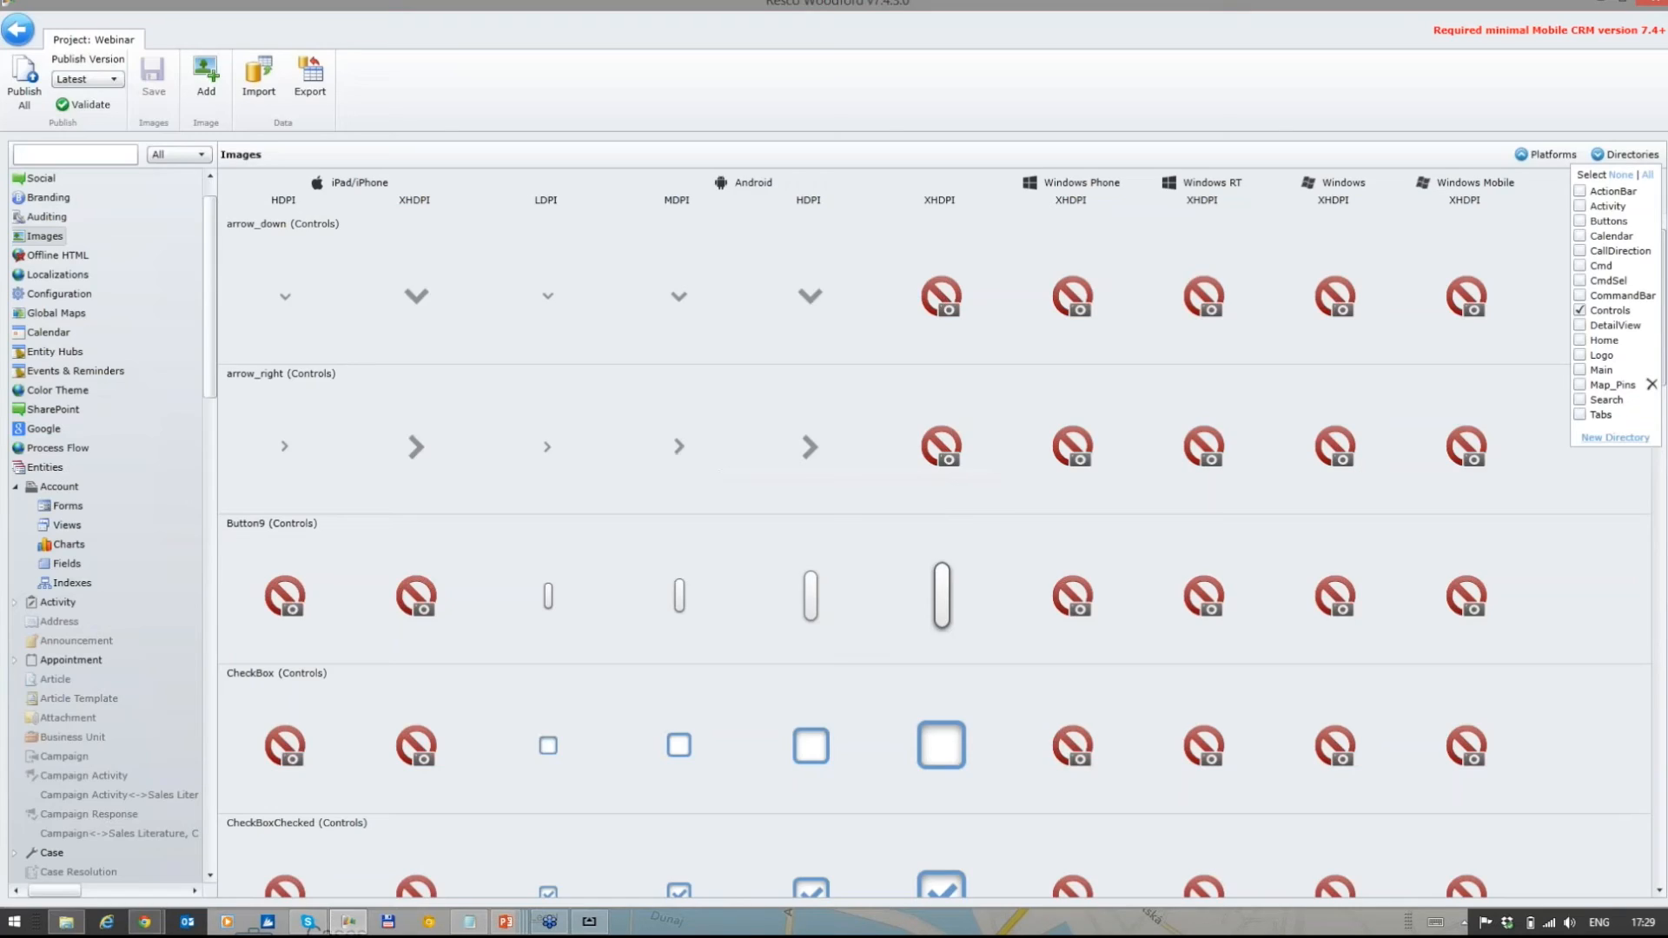
# Limit the displayed images to the Map_Pins directory, leaving out Controls
pyautogui.click(1580, 385)
pyautogui.click(1581, 311)
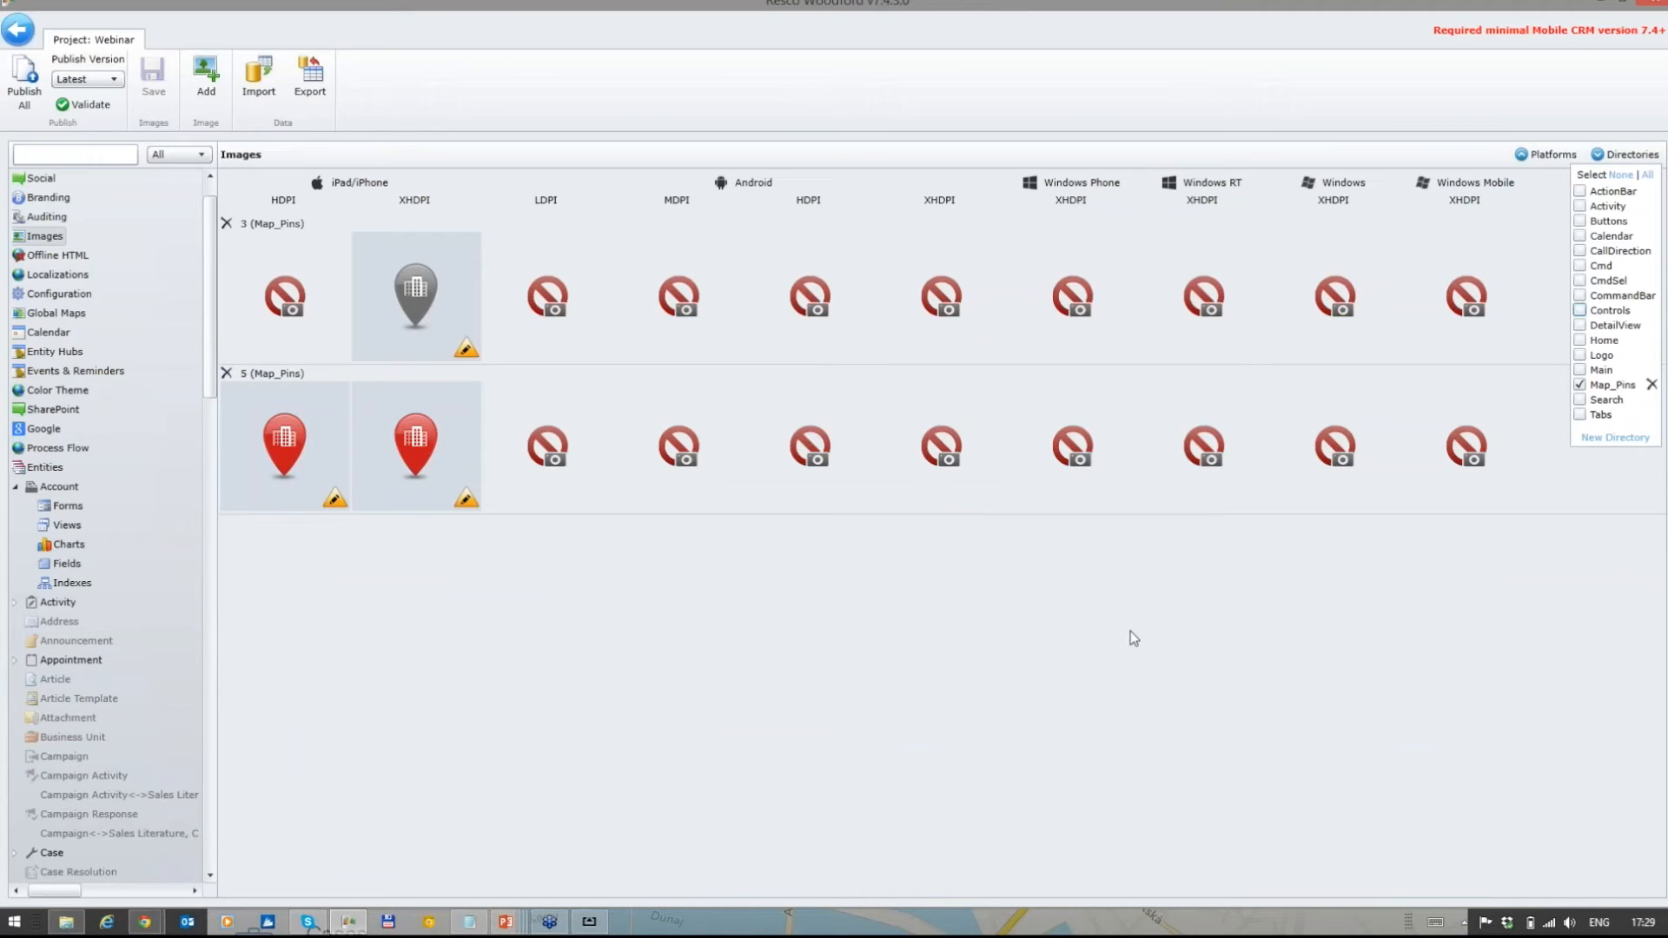
# Start a new image in the Map_Pins directory for the MonoTouch platform at XHDPI resolution
pyautogui.click(206, 77)
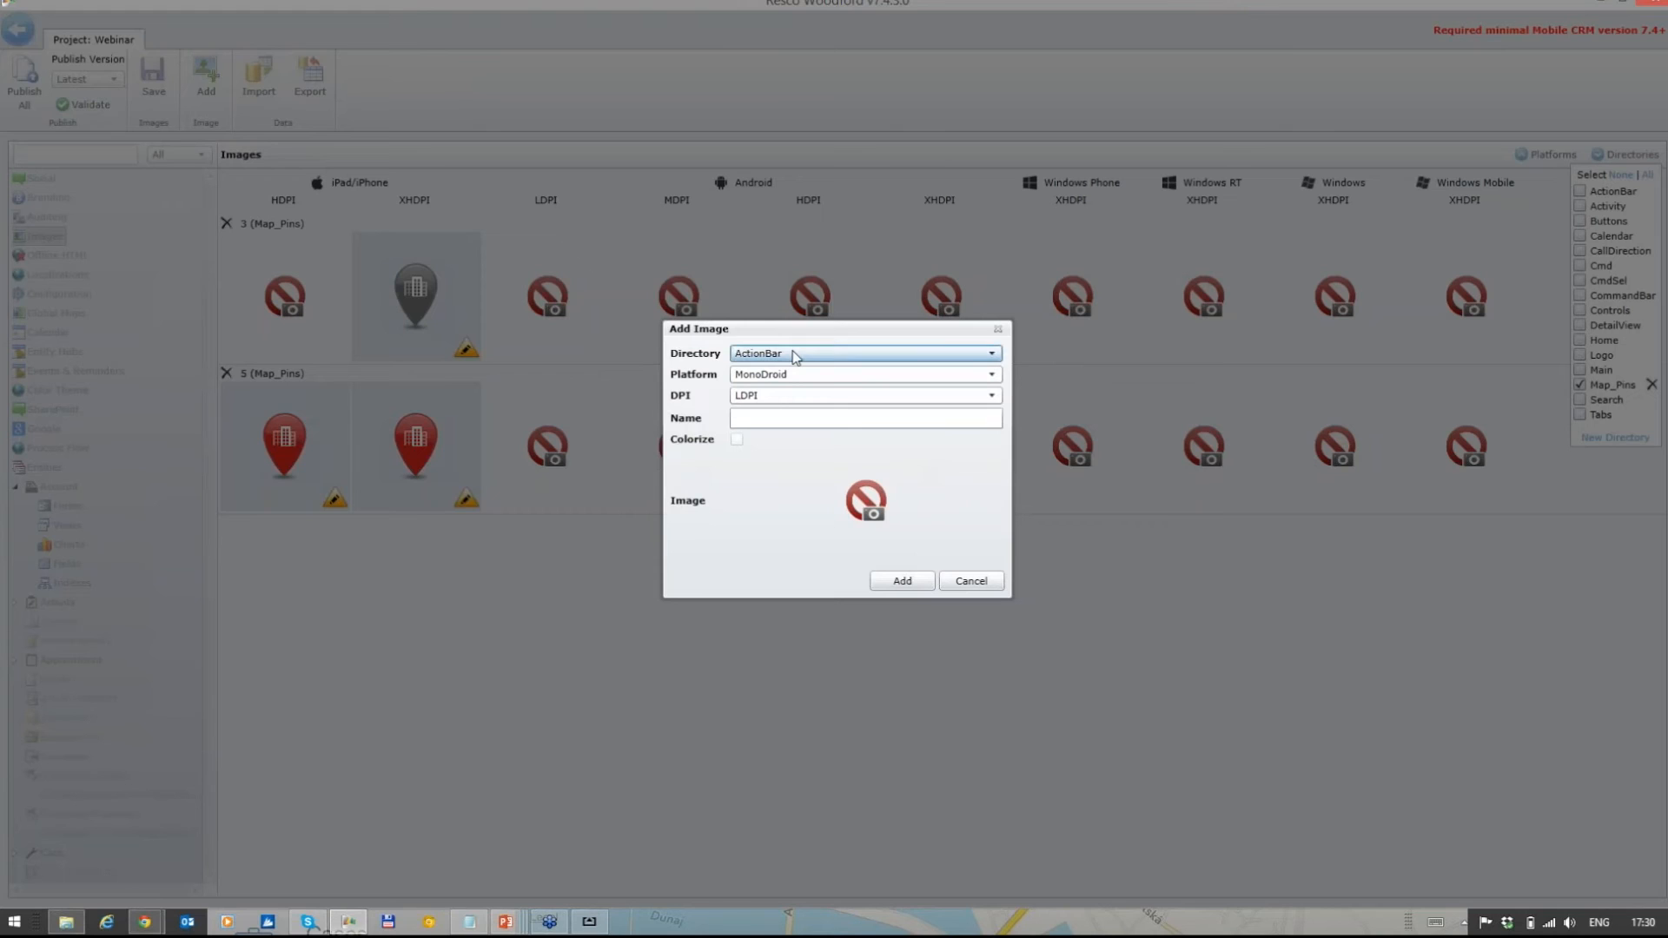
pyautogui.click(794, 356)
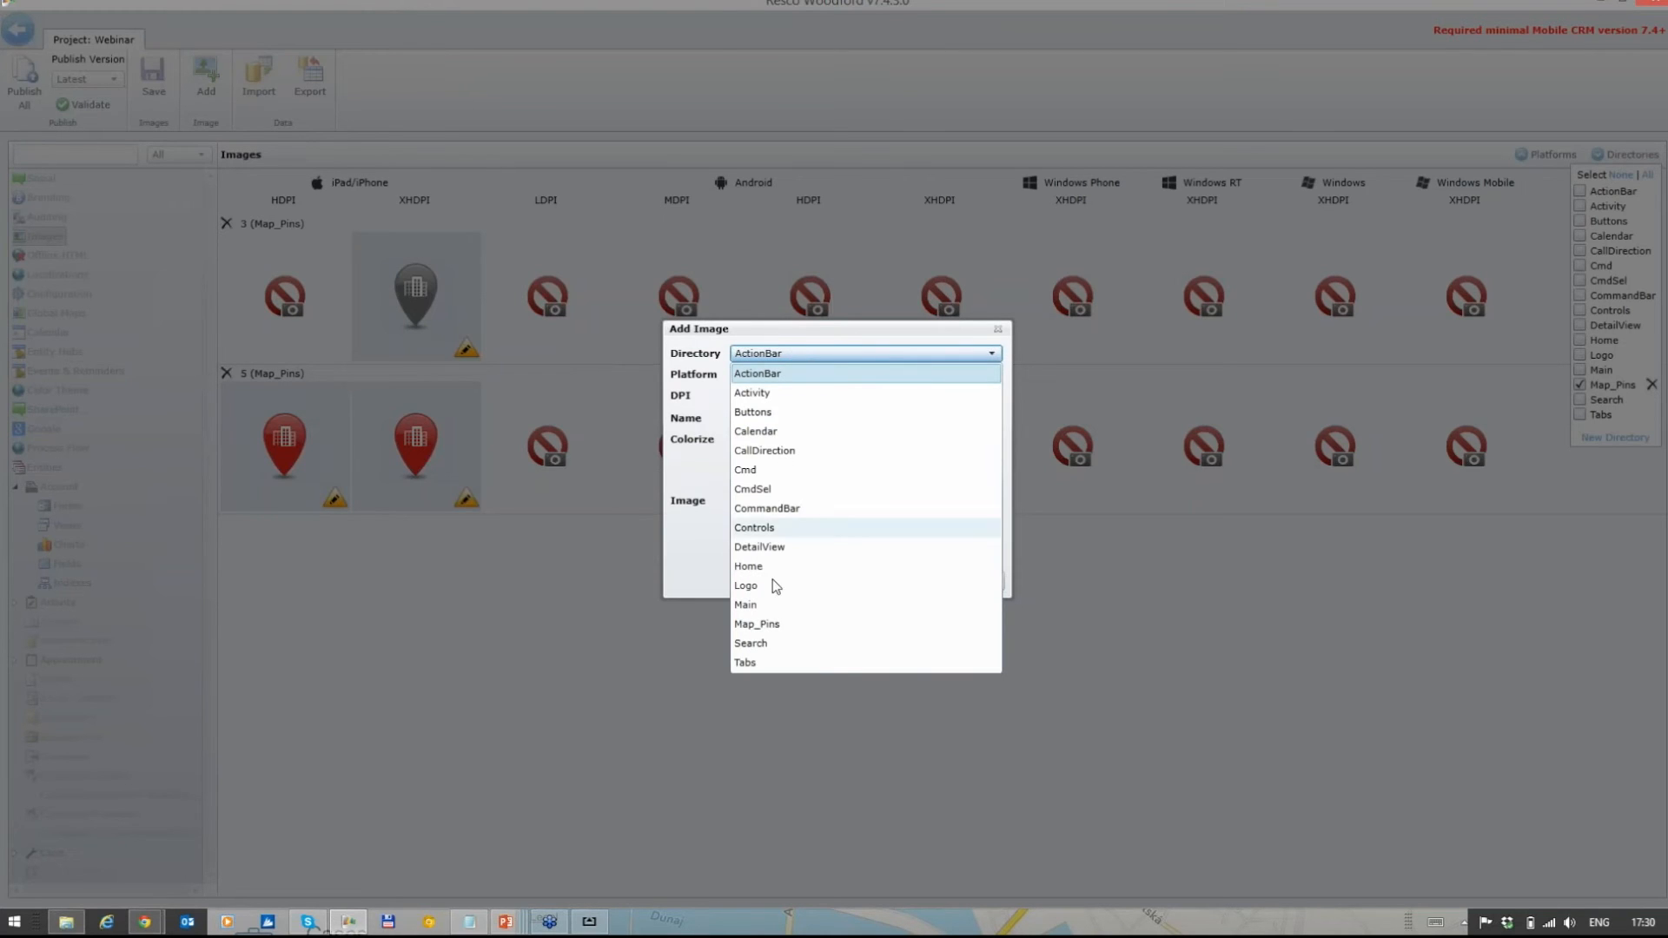
pyautogui.click(777, 625)
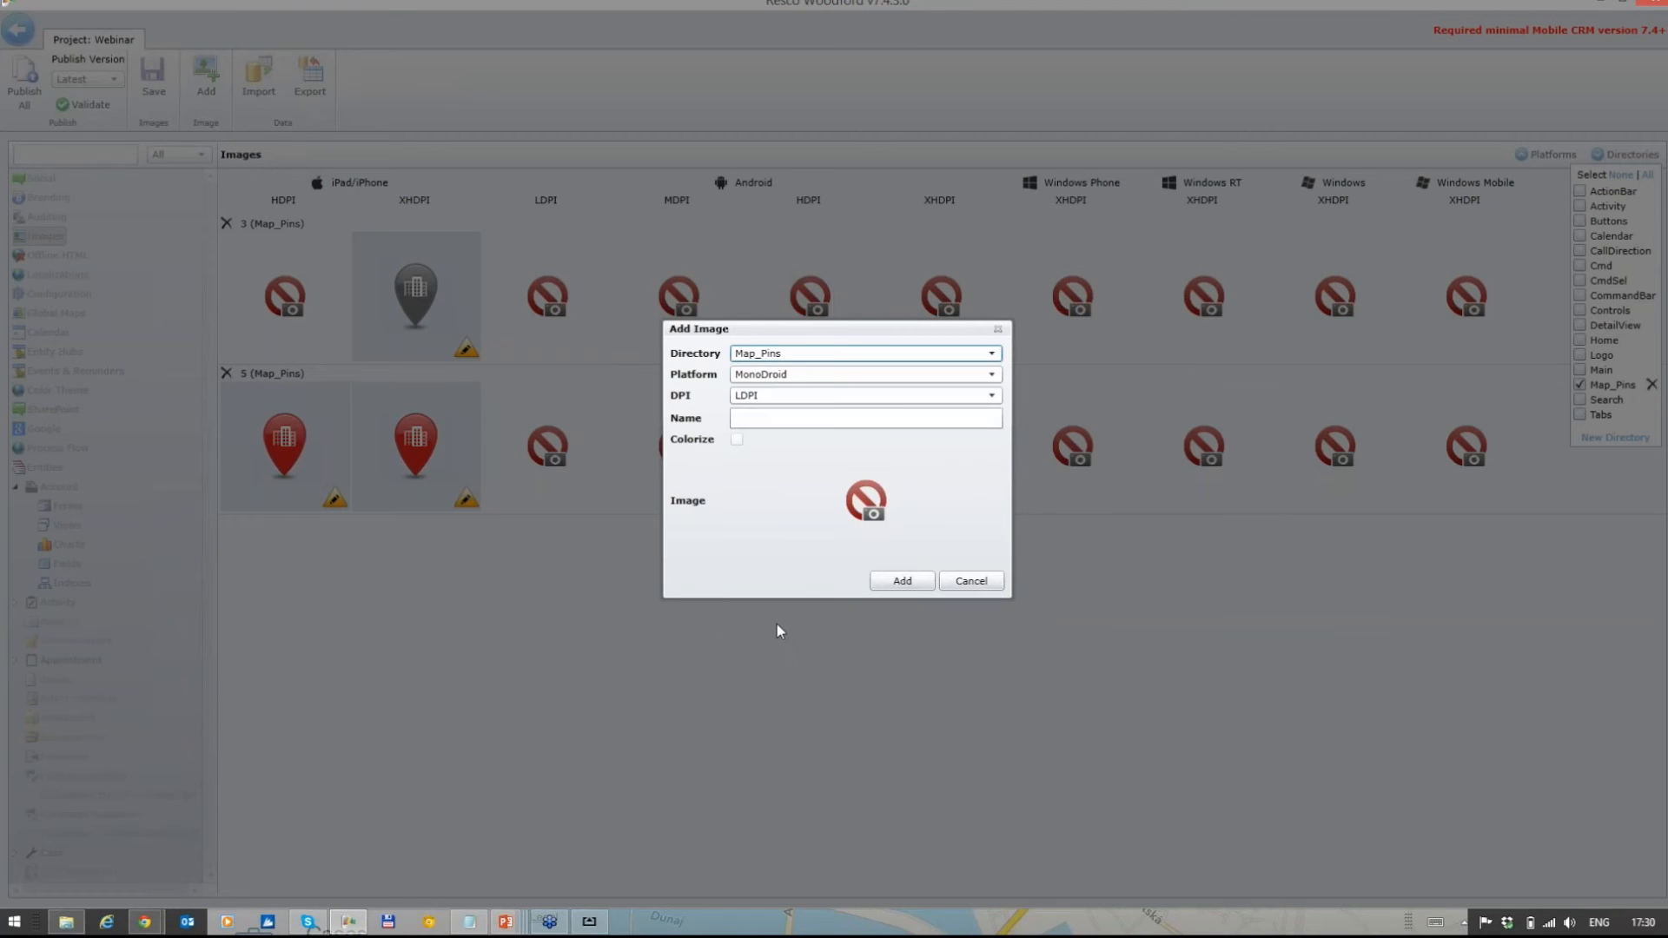
pyautogui.click(790, 375)
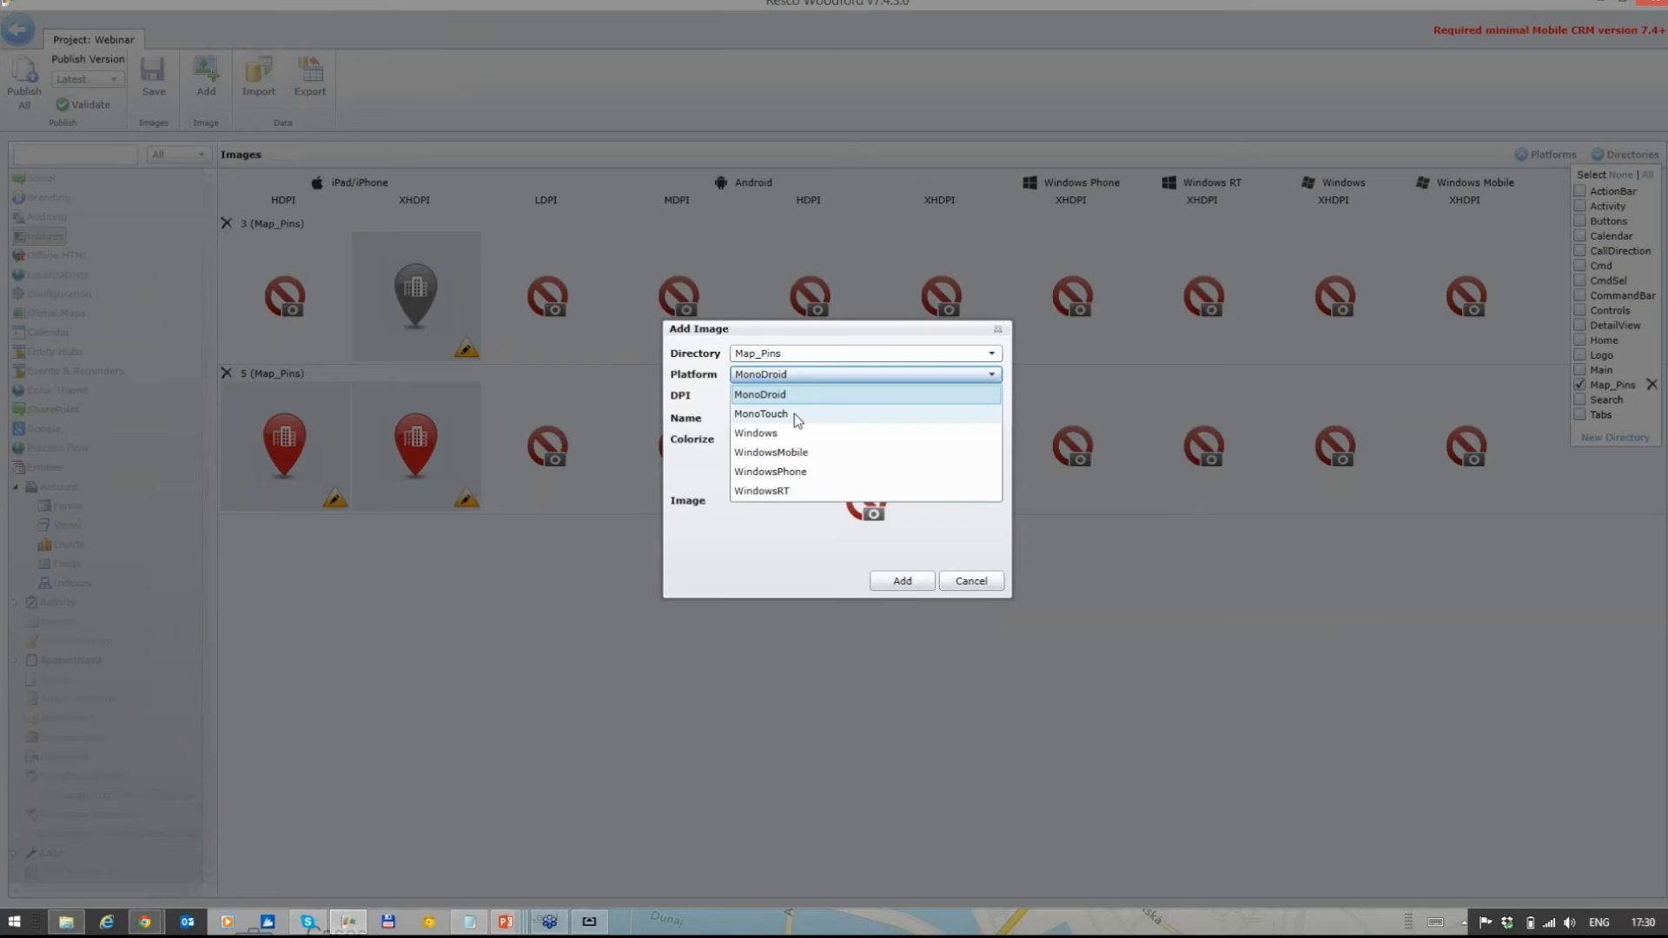
pyautogui.click(795, 413)
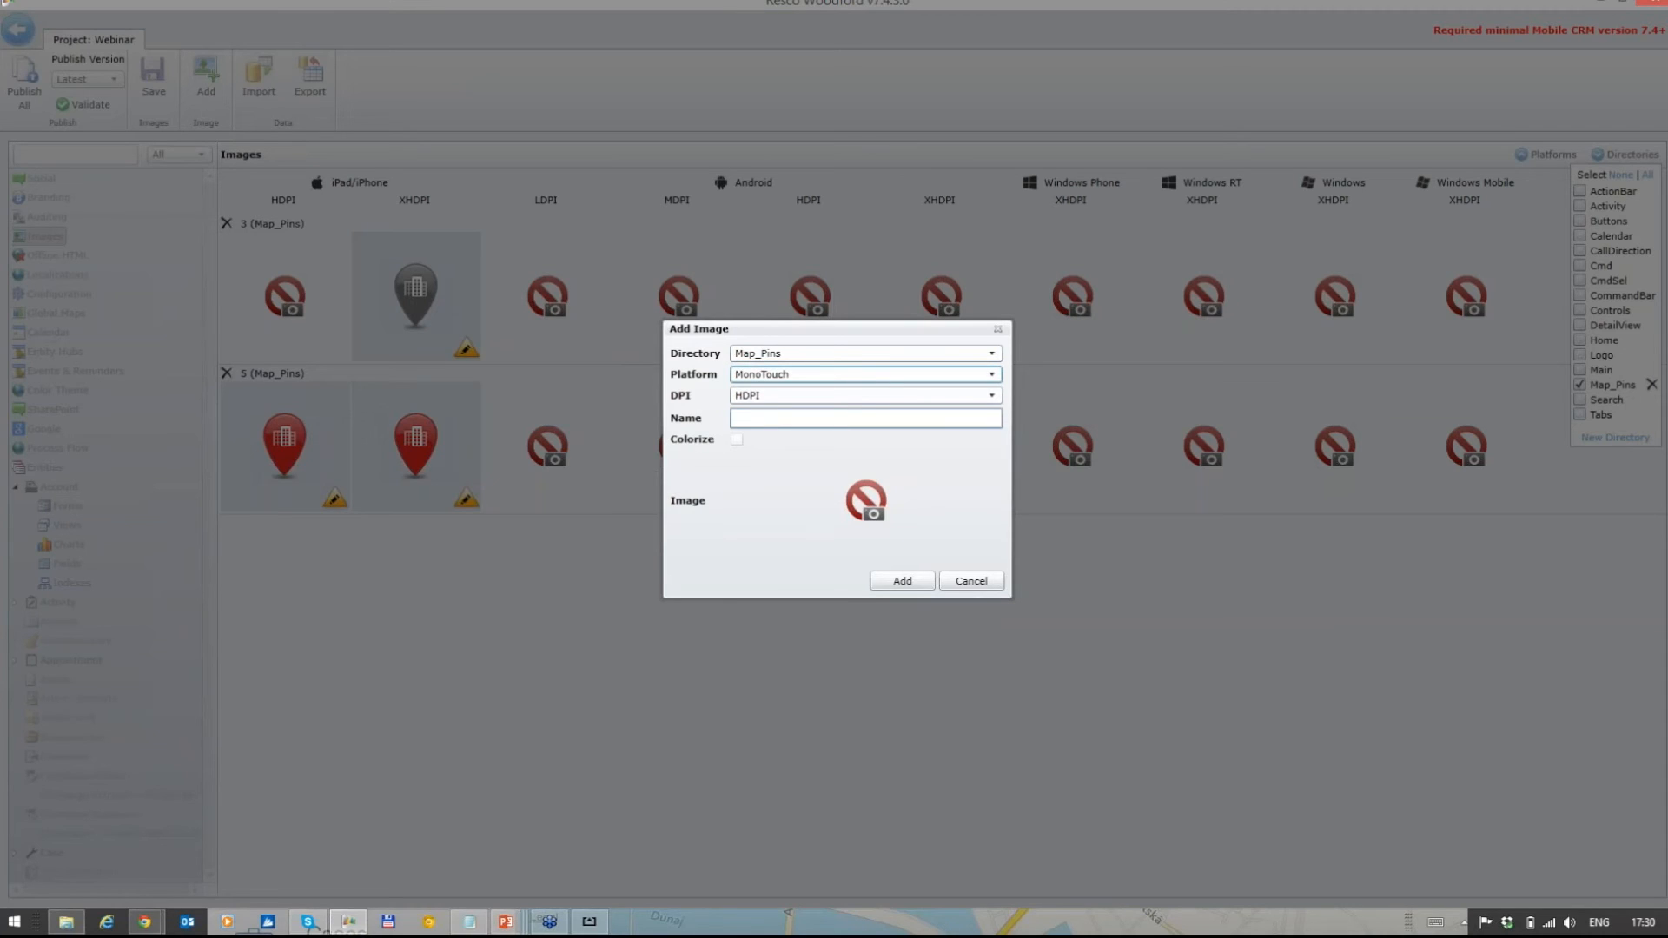
pyautogui.click(781, 380)
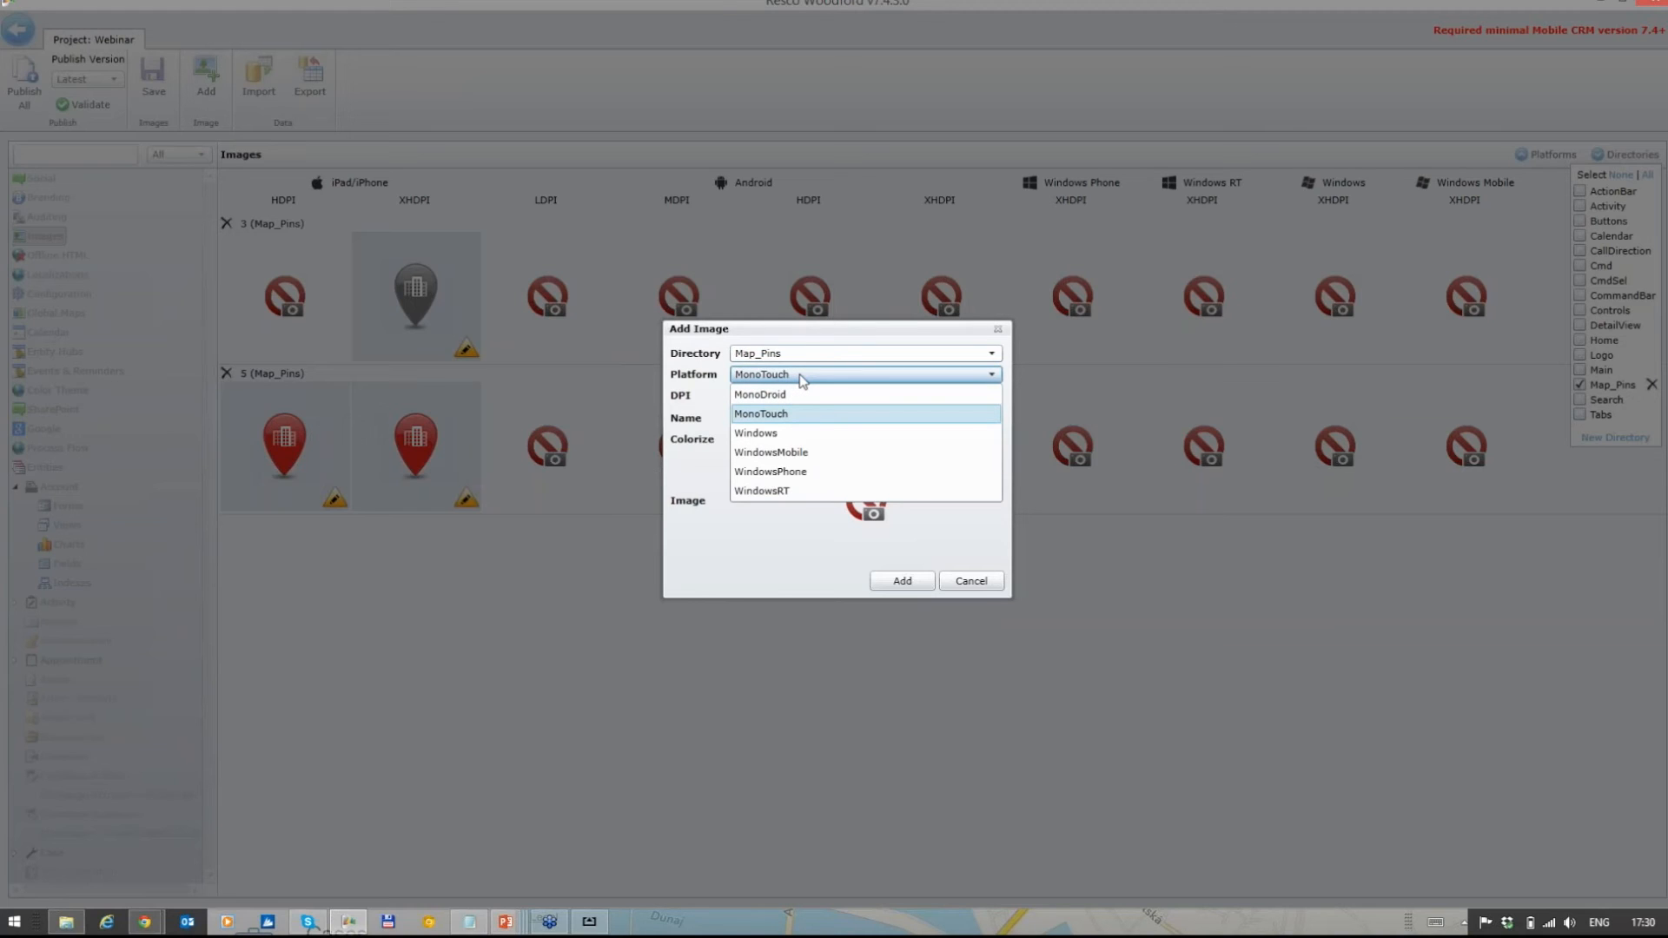
pyautogui.click(802, 379)
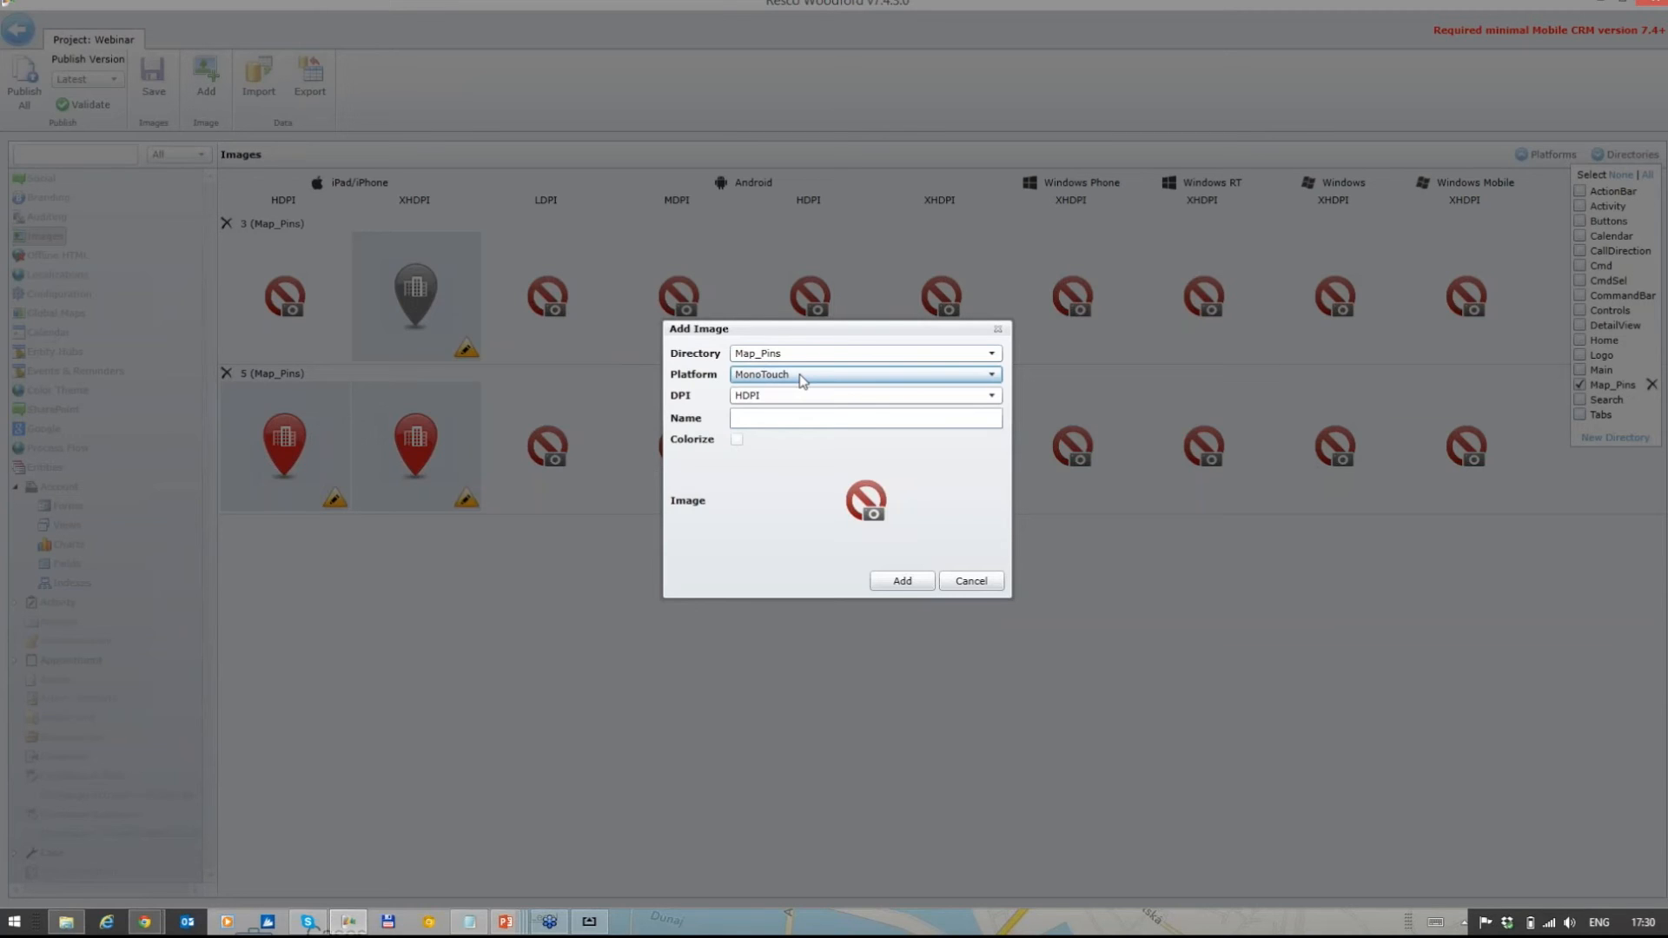
pyautogui.click(798, 397)
pyautogui.click(767, 435)
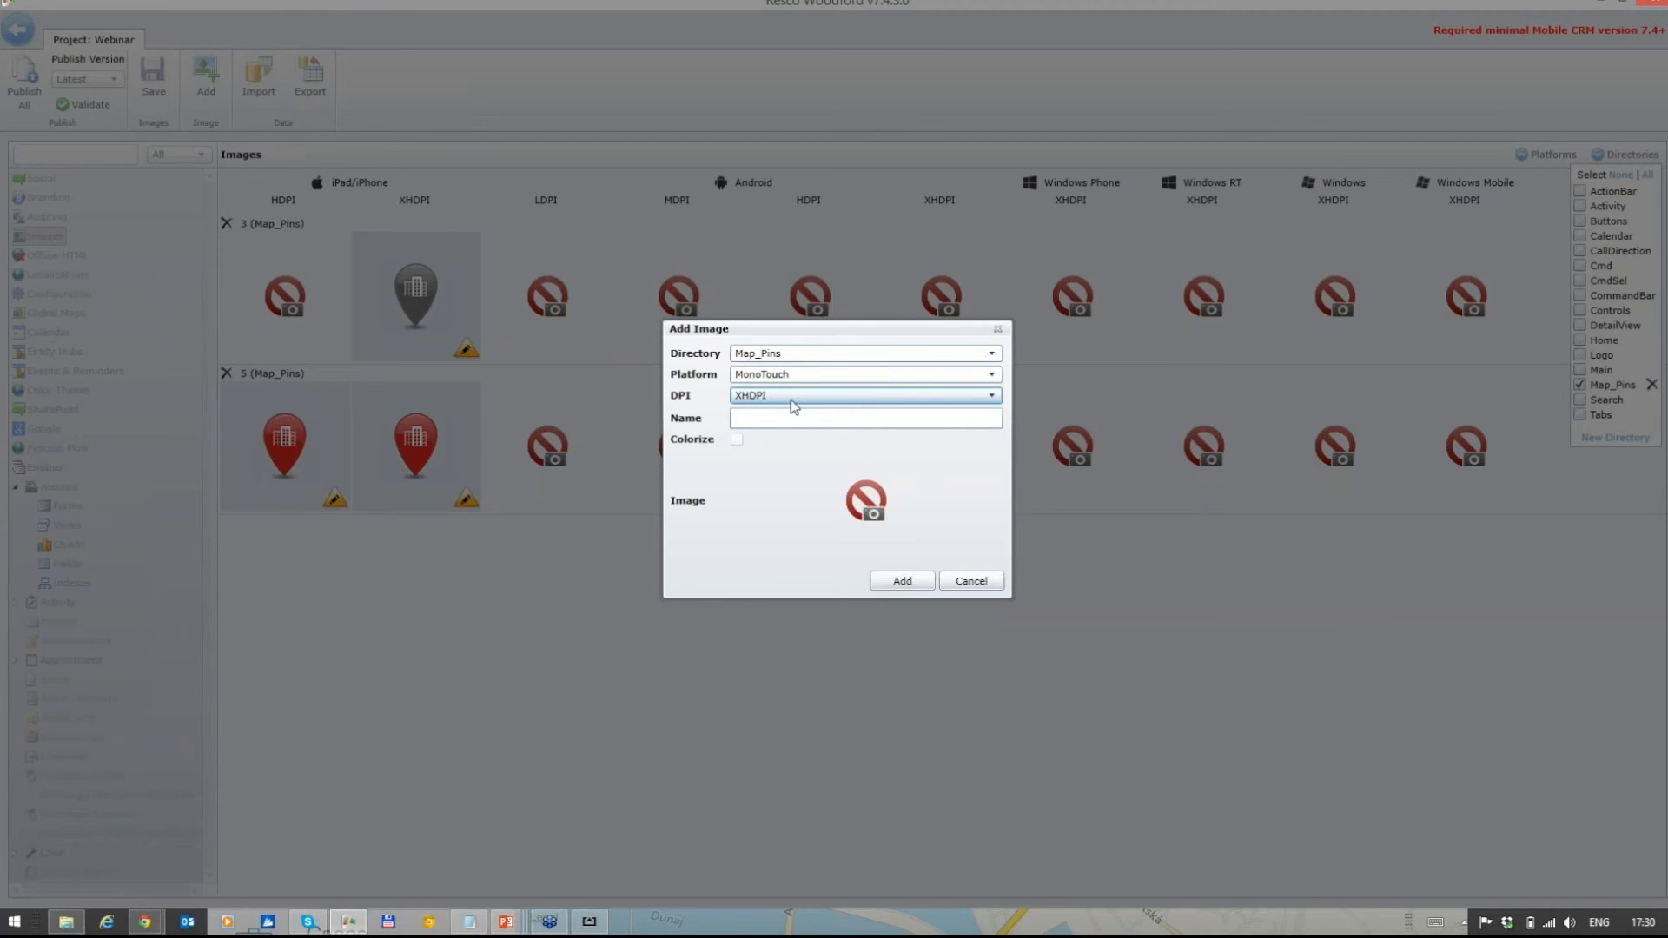
# Name the new image 8, load BuildingPurple.png as its picture and add it
pyautogui.click(761, 424)
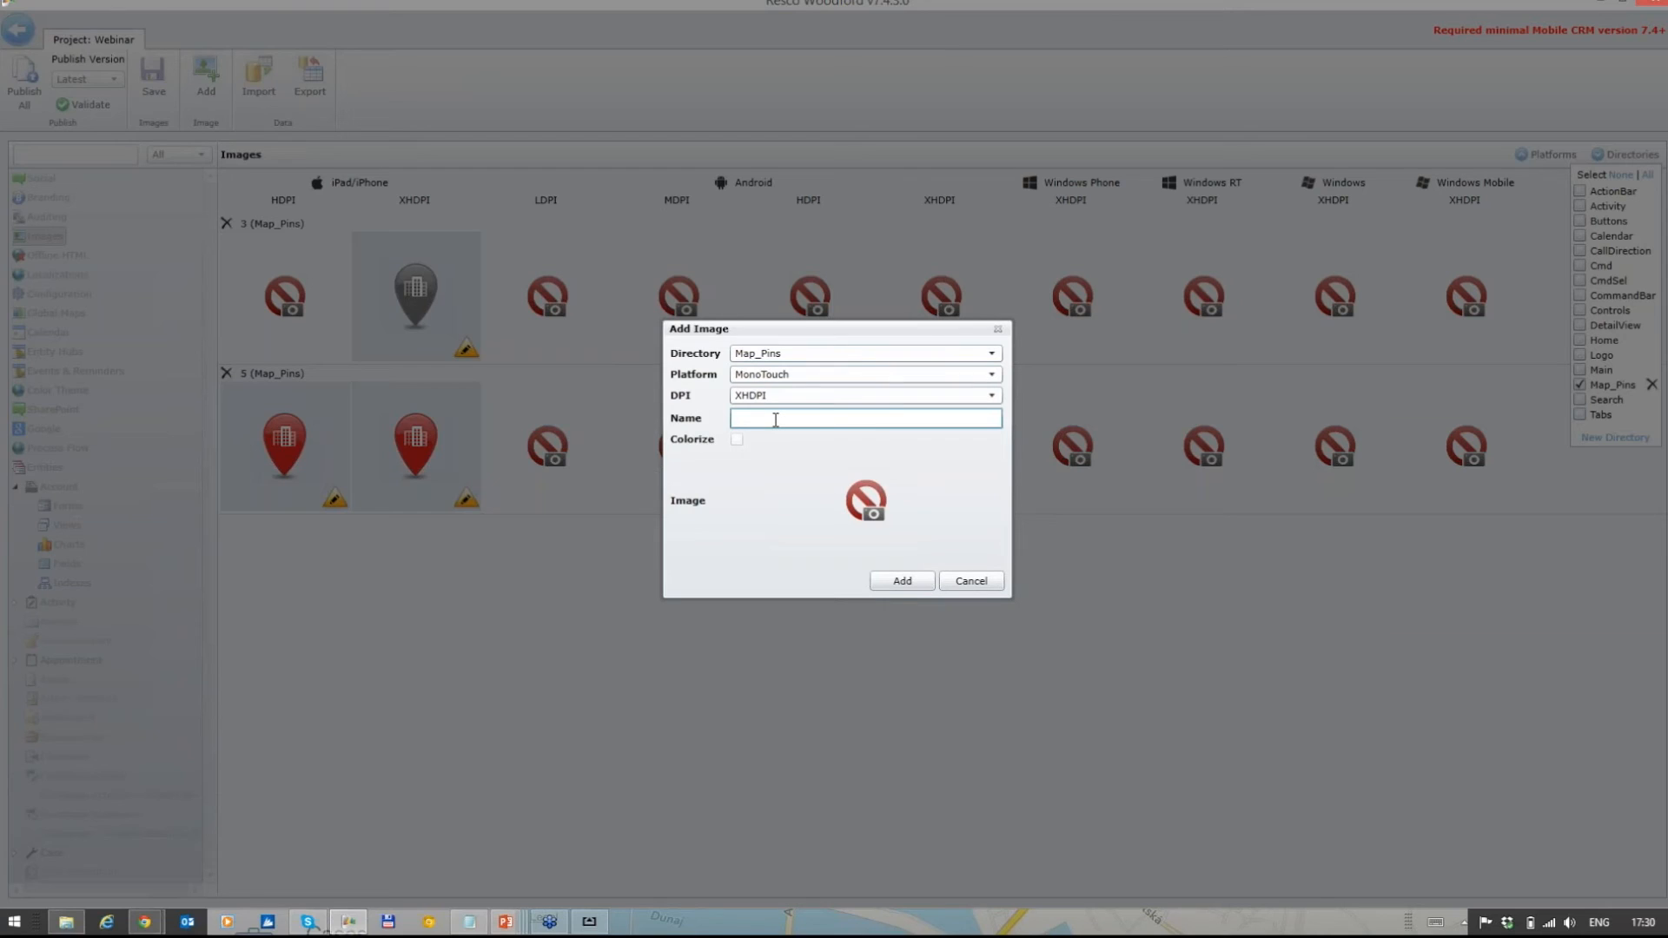
pyautogui.write('8')
pyautogui.click(869, 499)
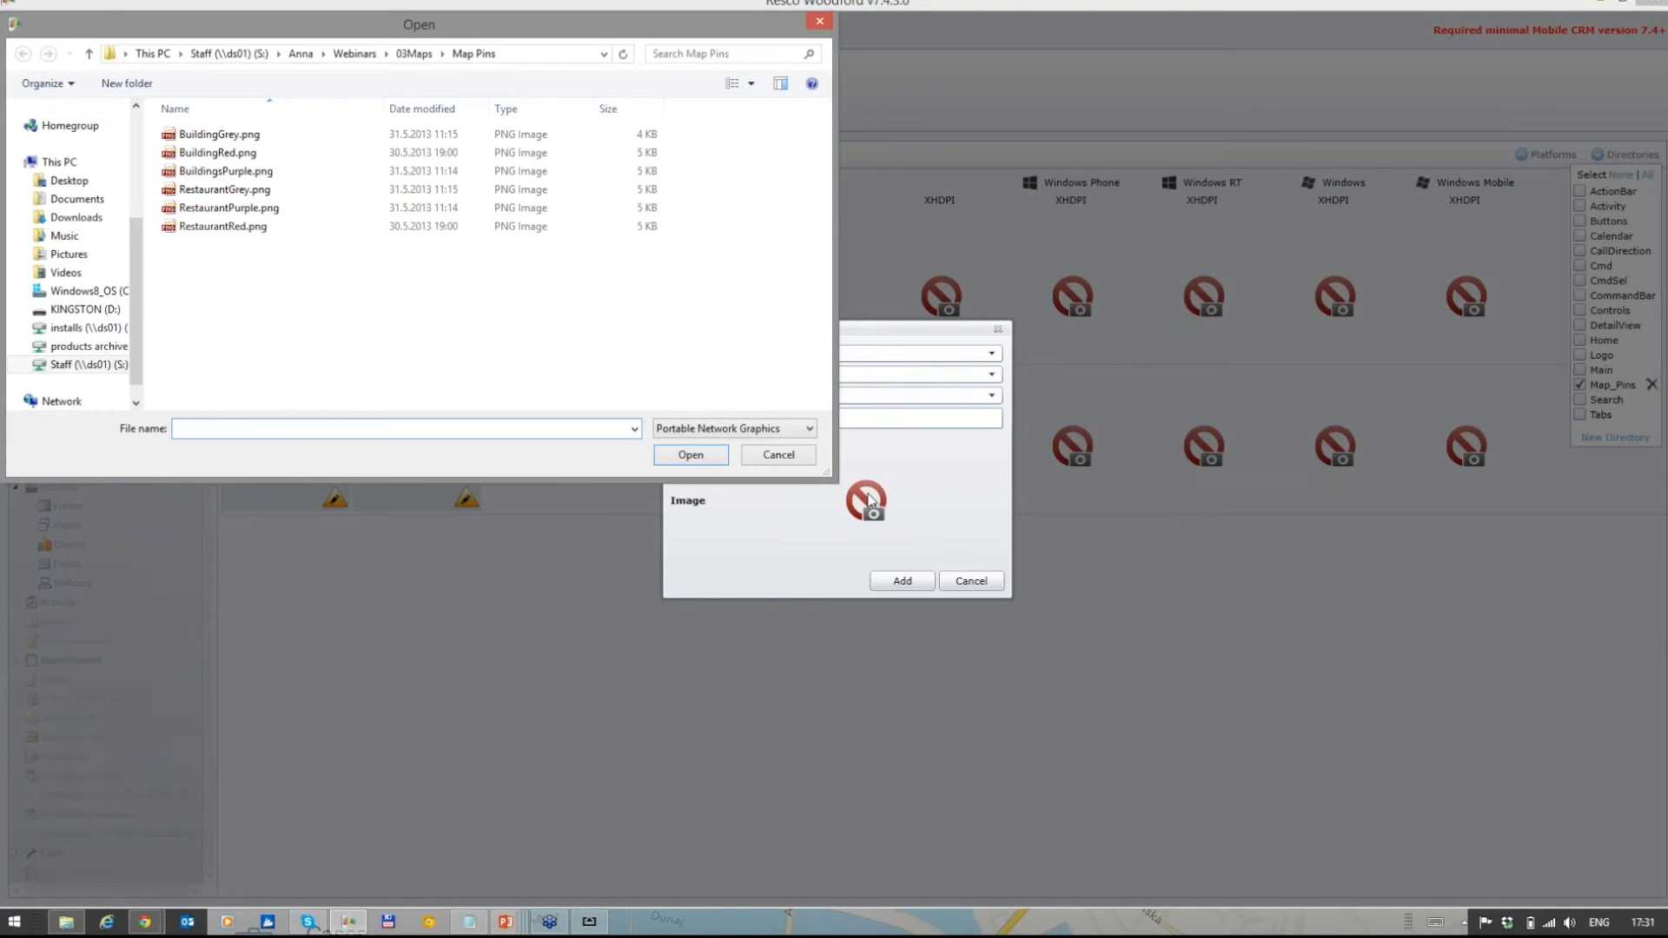
pyautogui.click(222, 172)
pyautogui.click(692, 456)
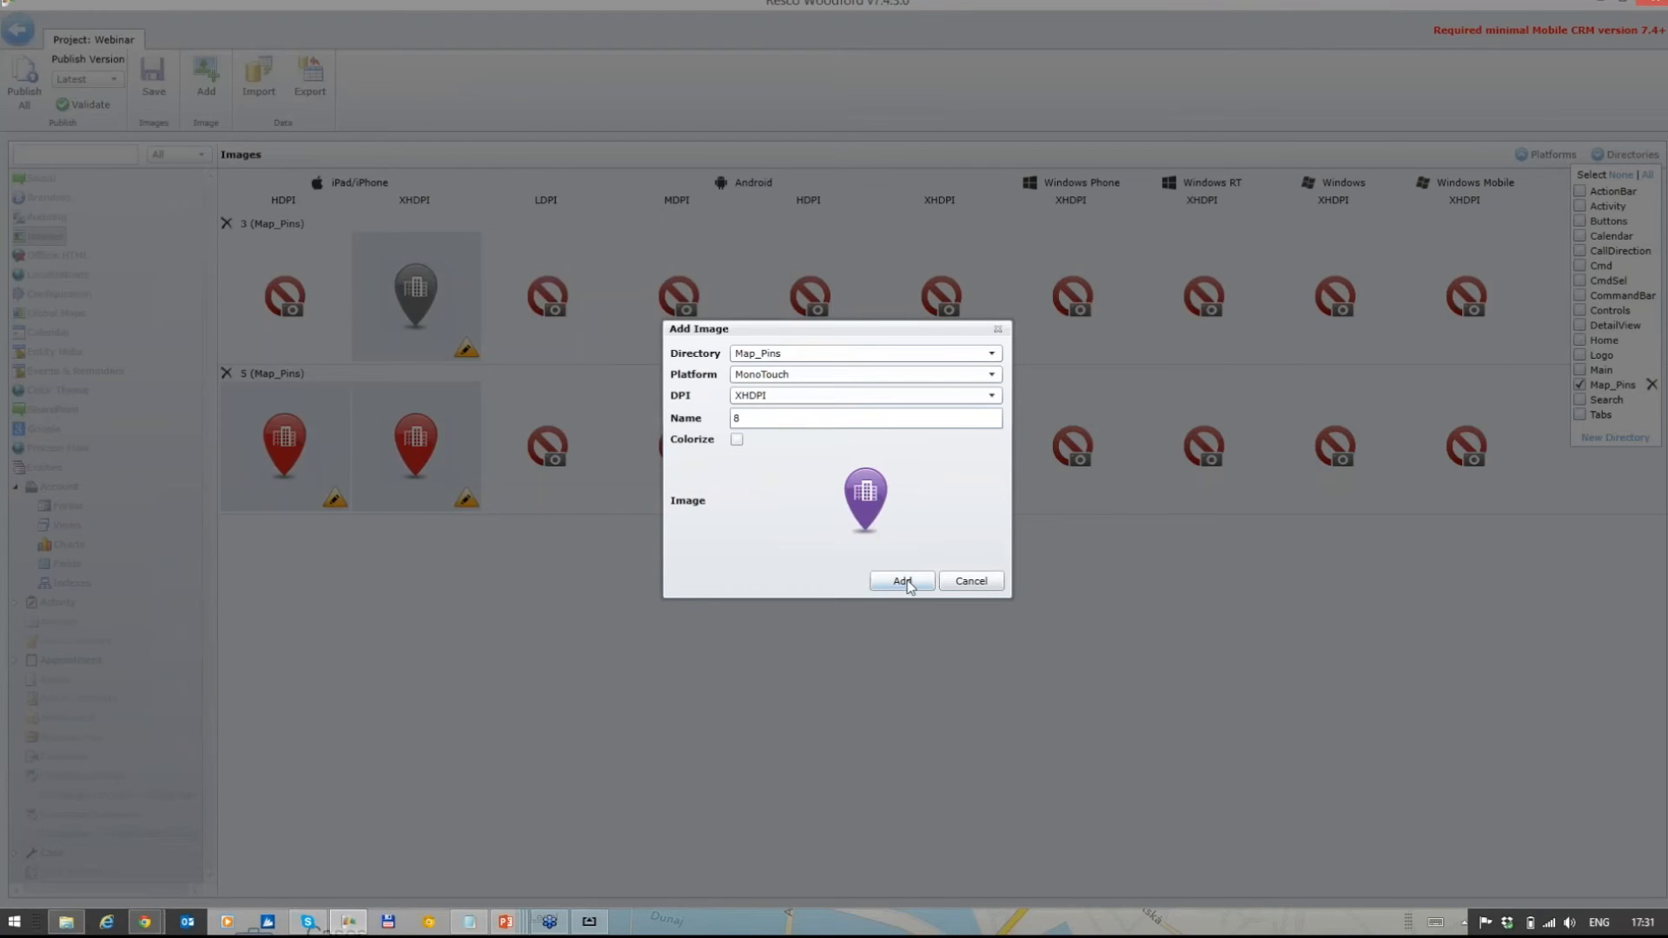
pyautogui.click(902, 581)
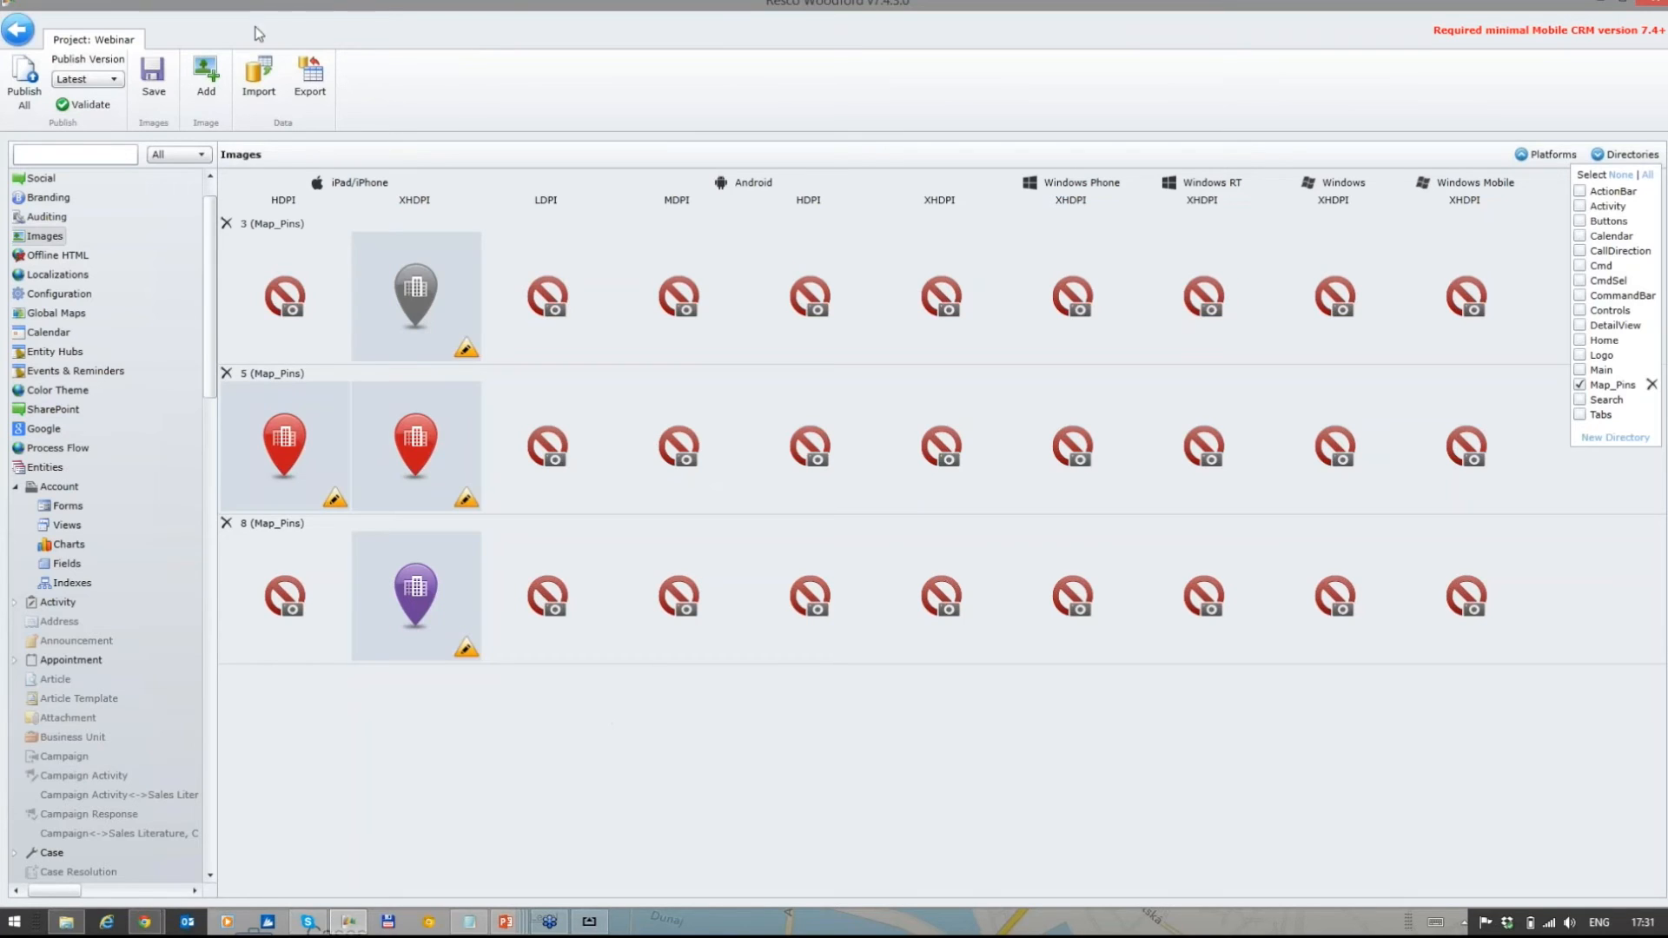
# Save the images and publish the whole project
pyautogui.click(154, 79)
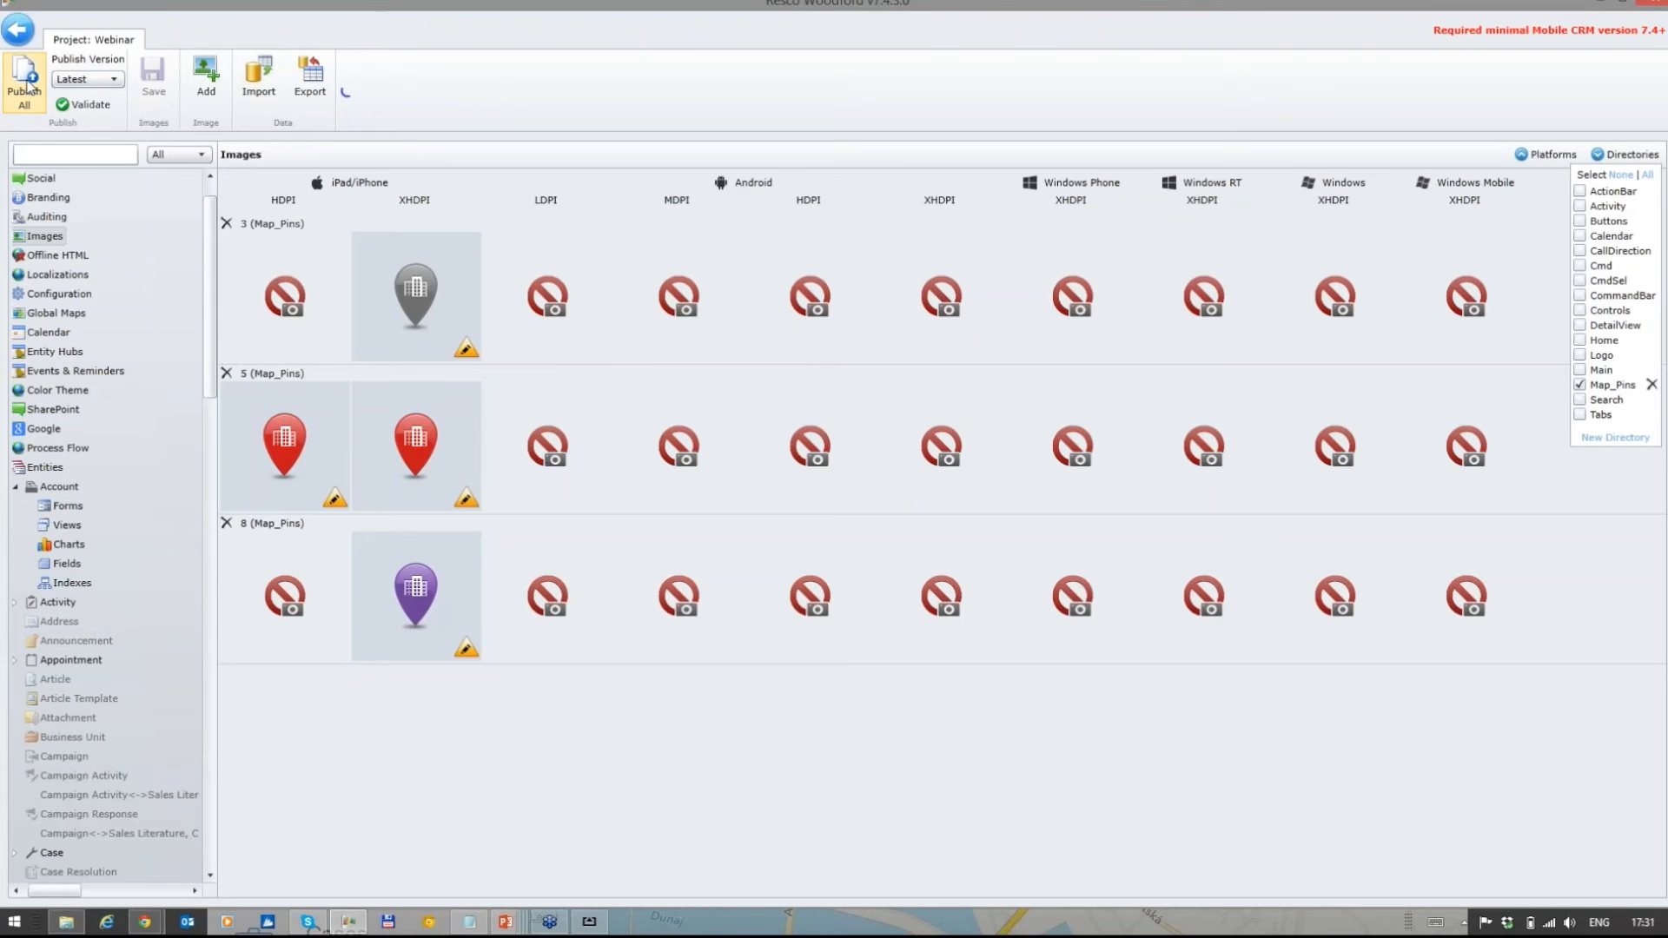
pyautogui.click(28, 86)
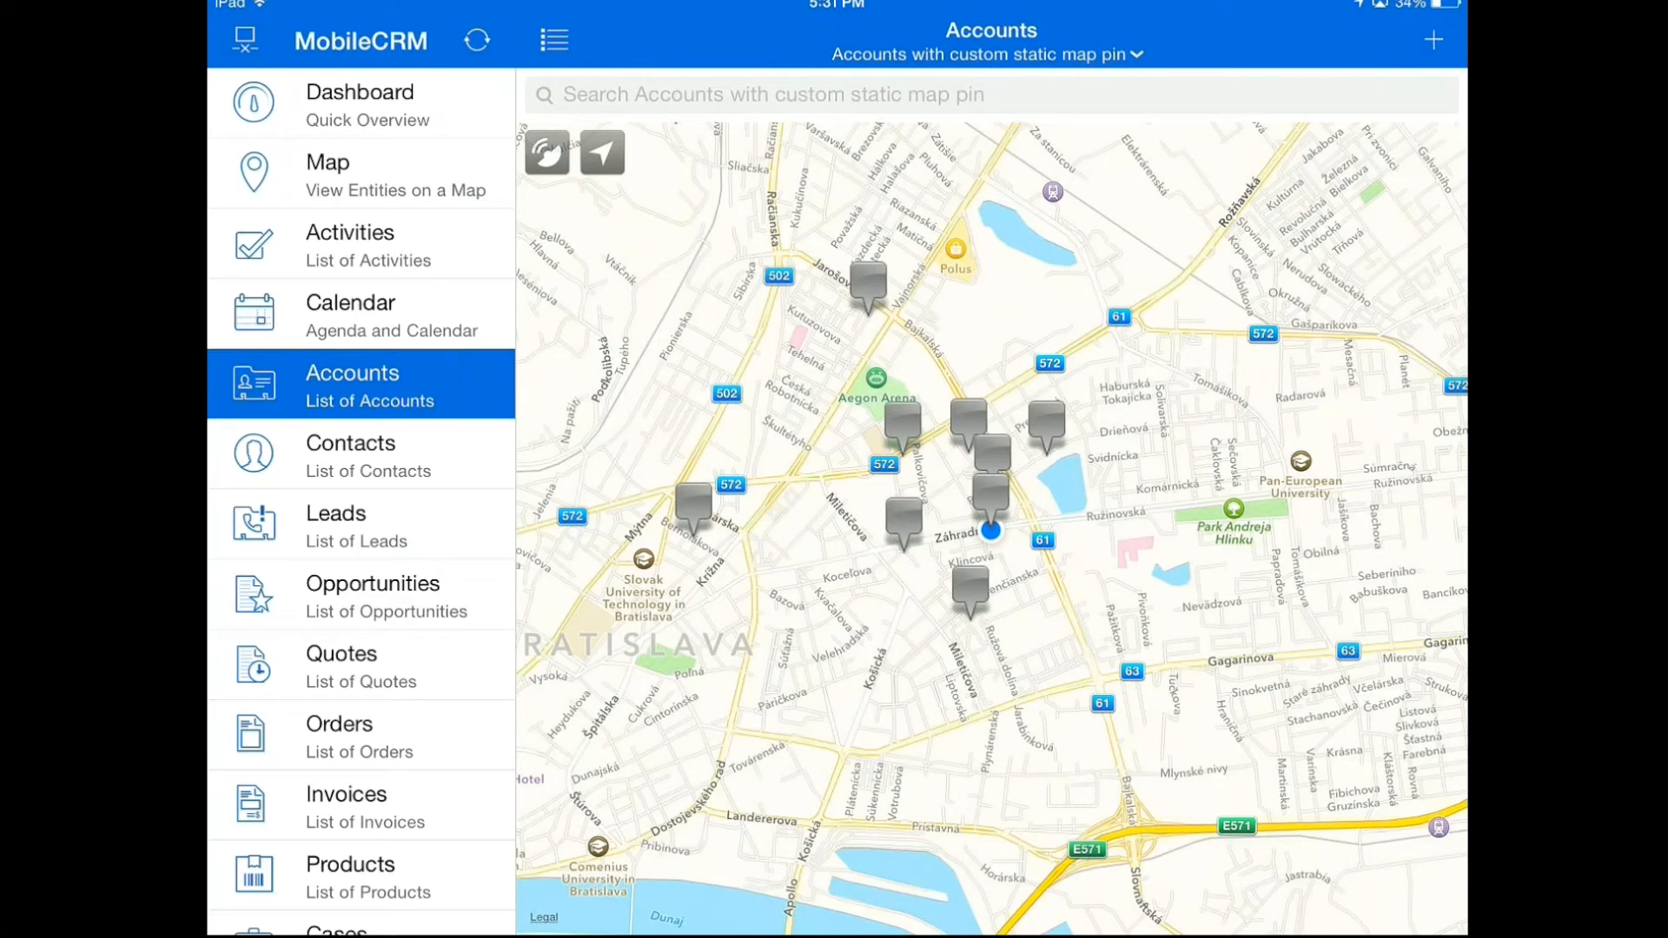
# Switch to the MobileCRM app and synchronize it using the saved credentials
pyautogui.click(477, 40)
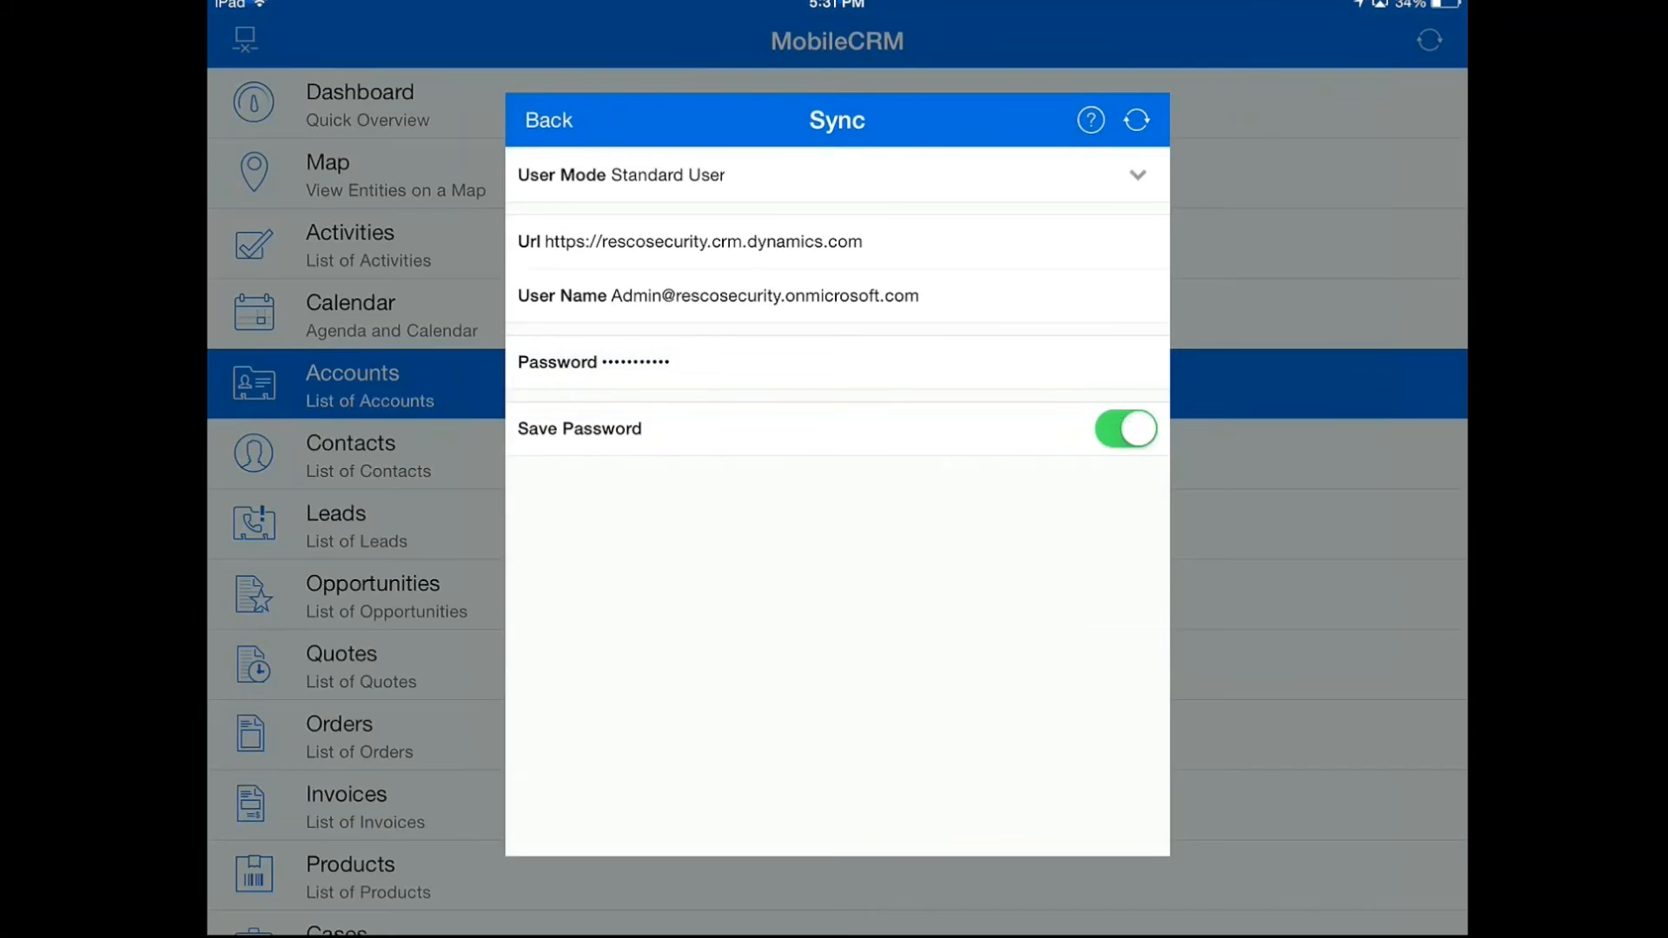
pyautogui.click(1136, 120)
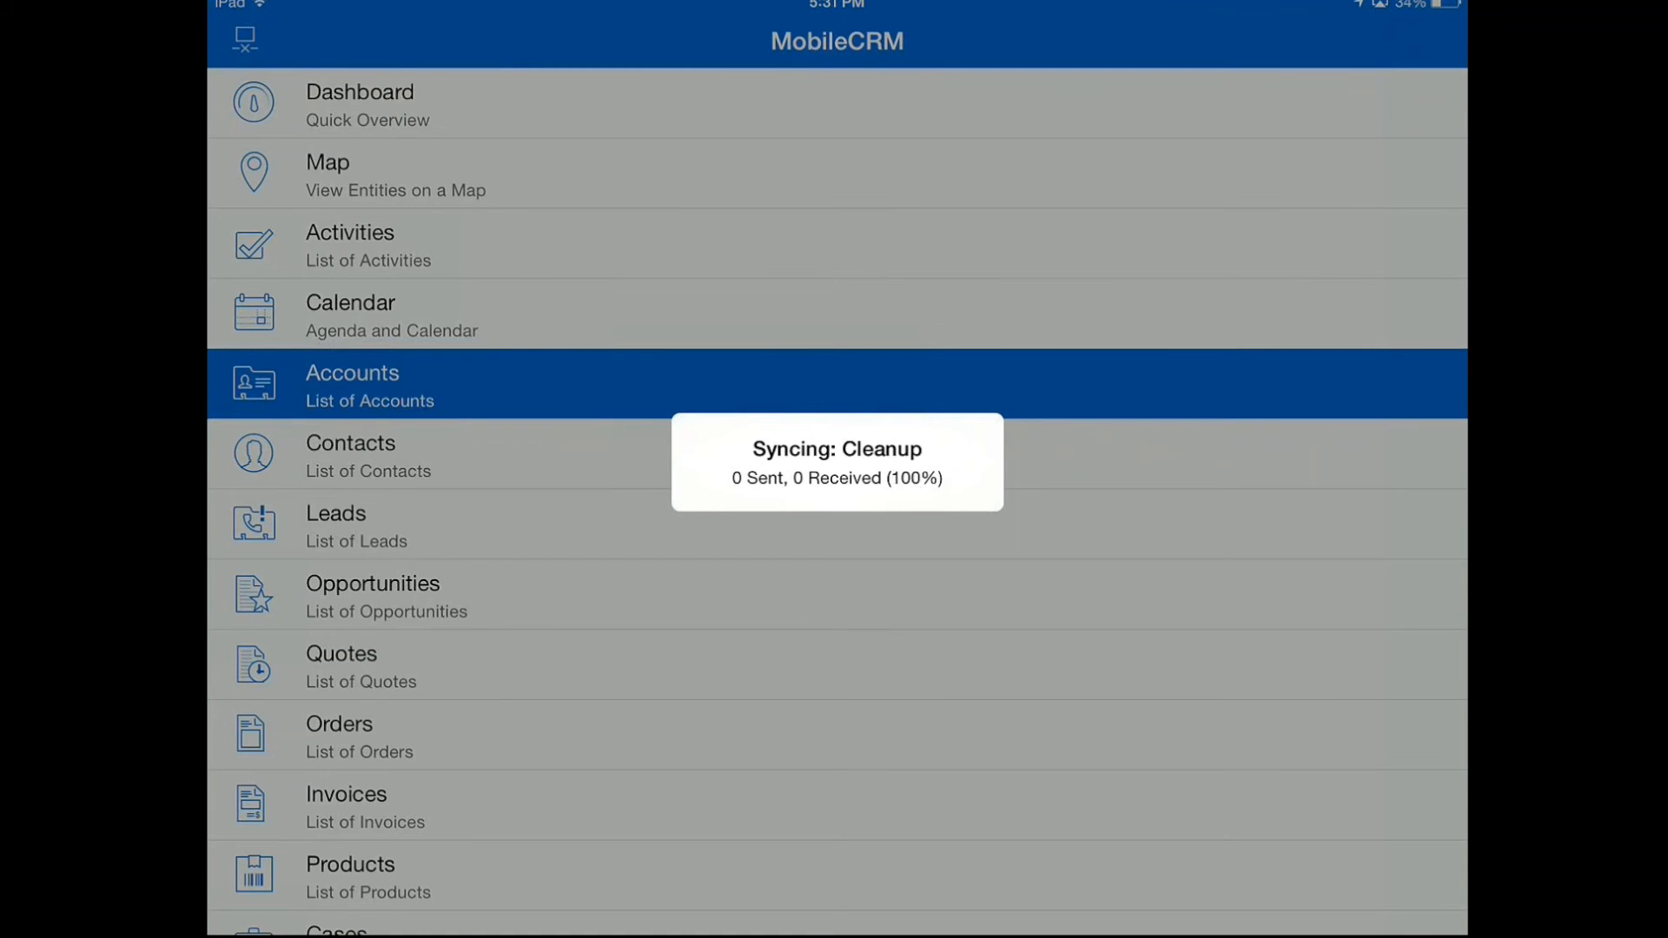
pyautogui.click(837, 501)
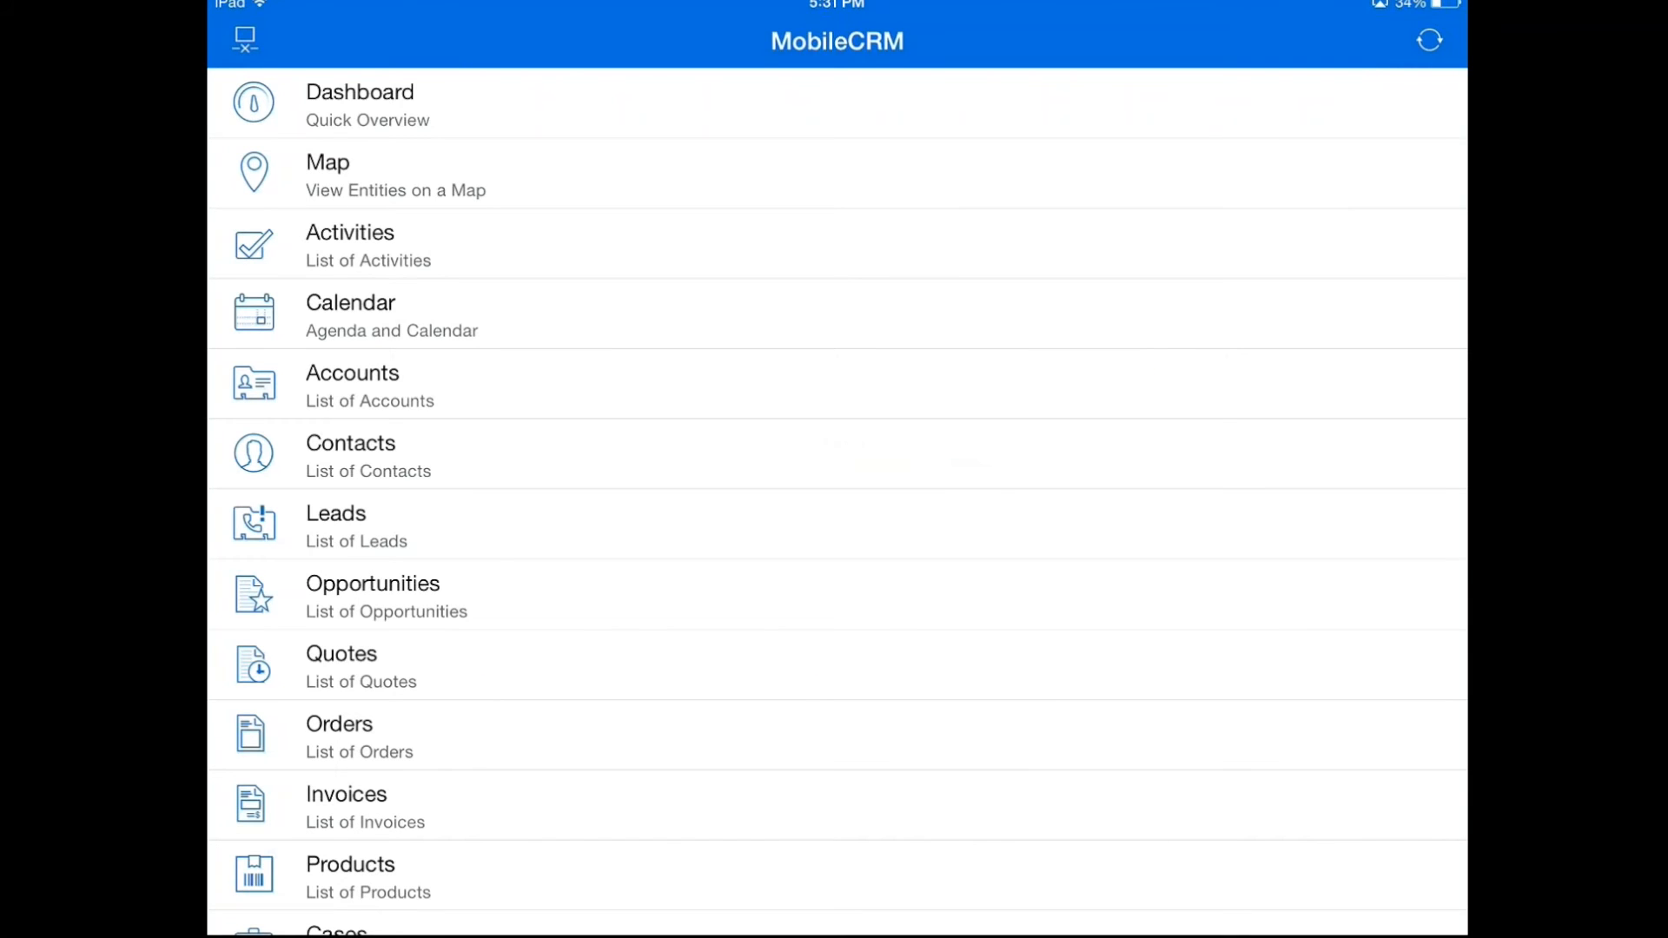
# Display the accounts of the Accounts by relationship view on the map
pyautogui.click(360, 385)
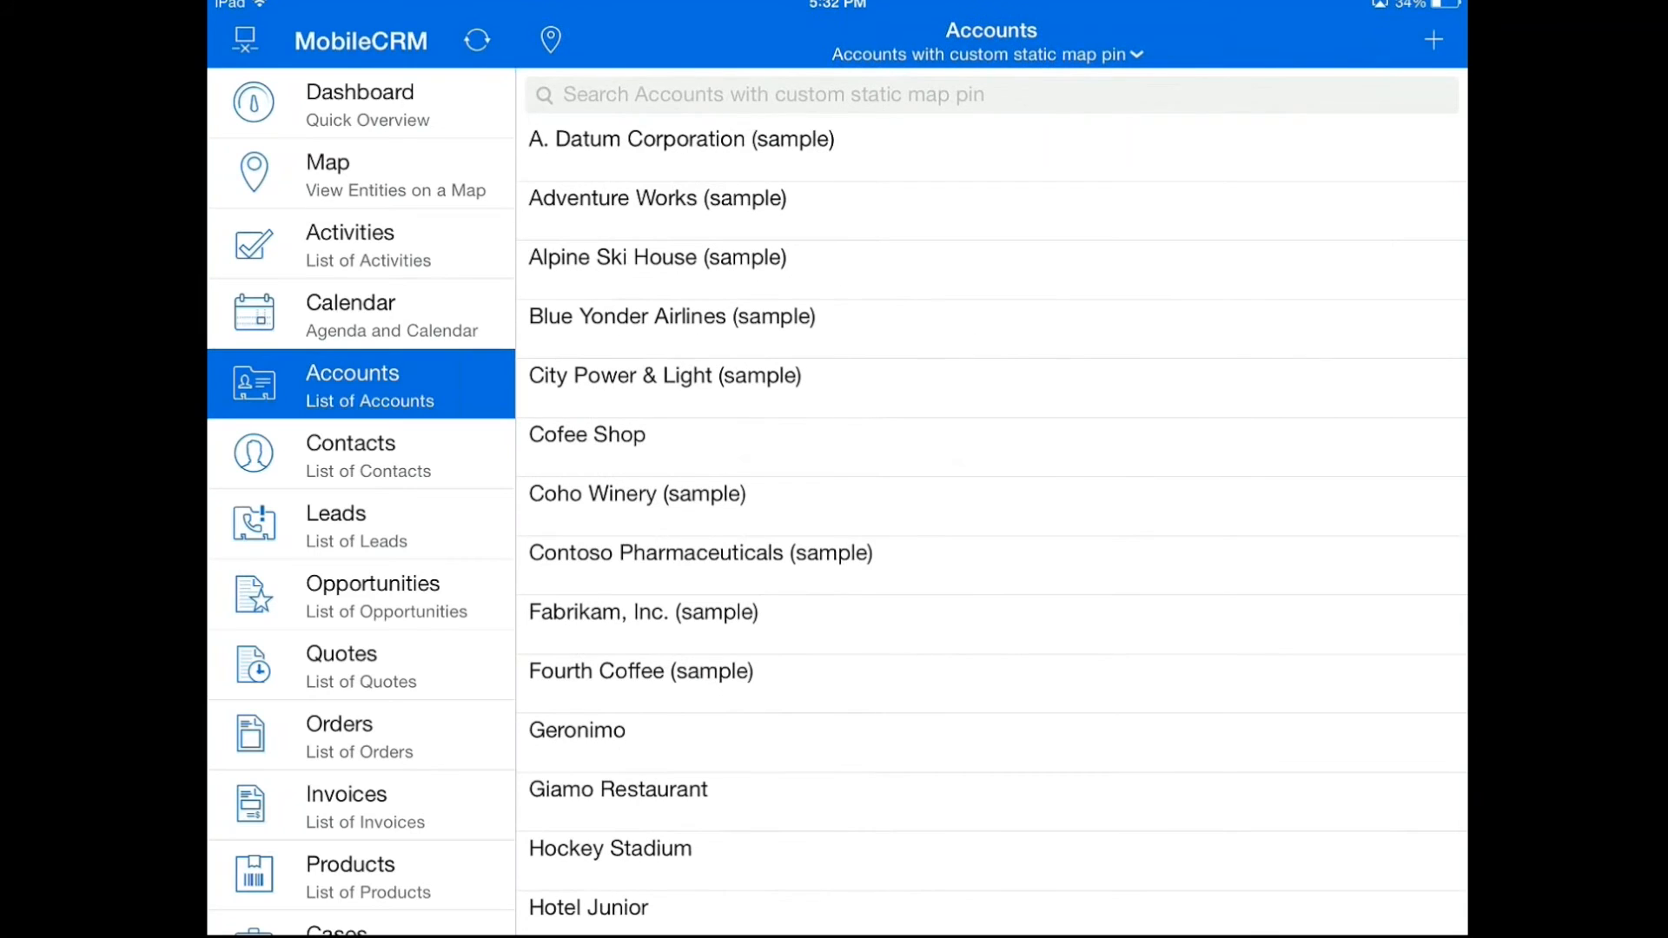
pyautogui.click(987, 54)
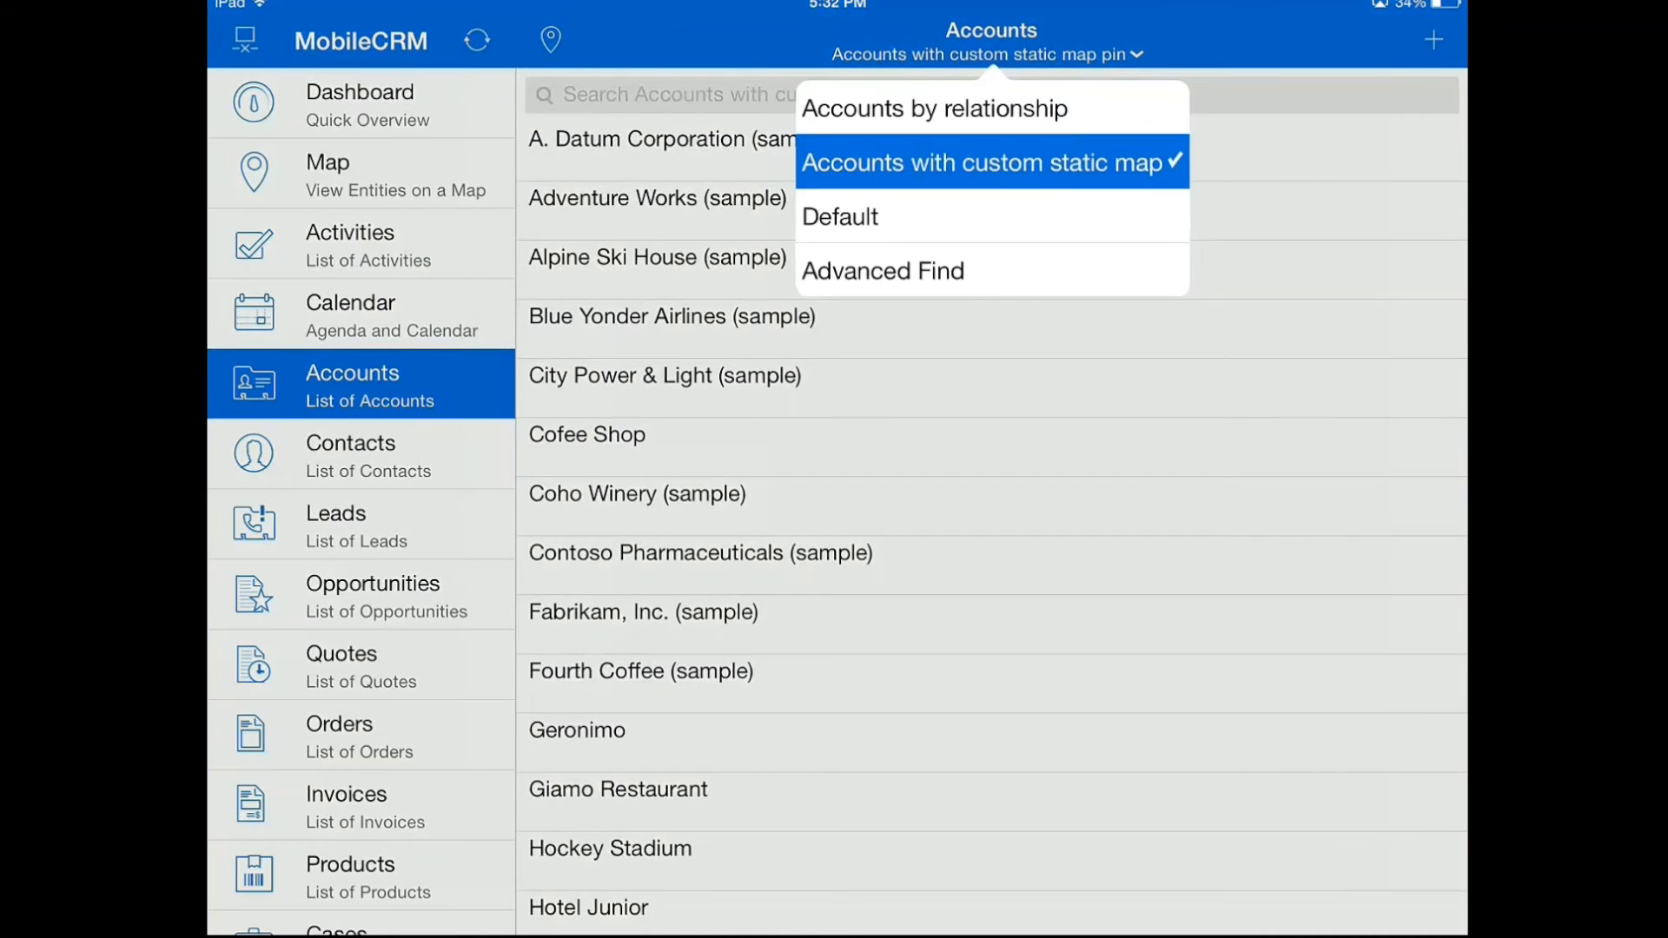
pyautogui.click(935, 109)
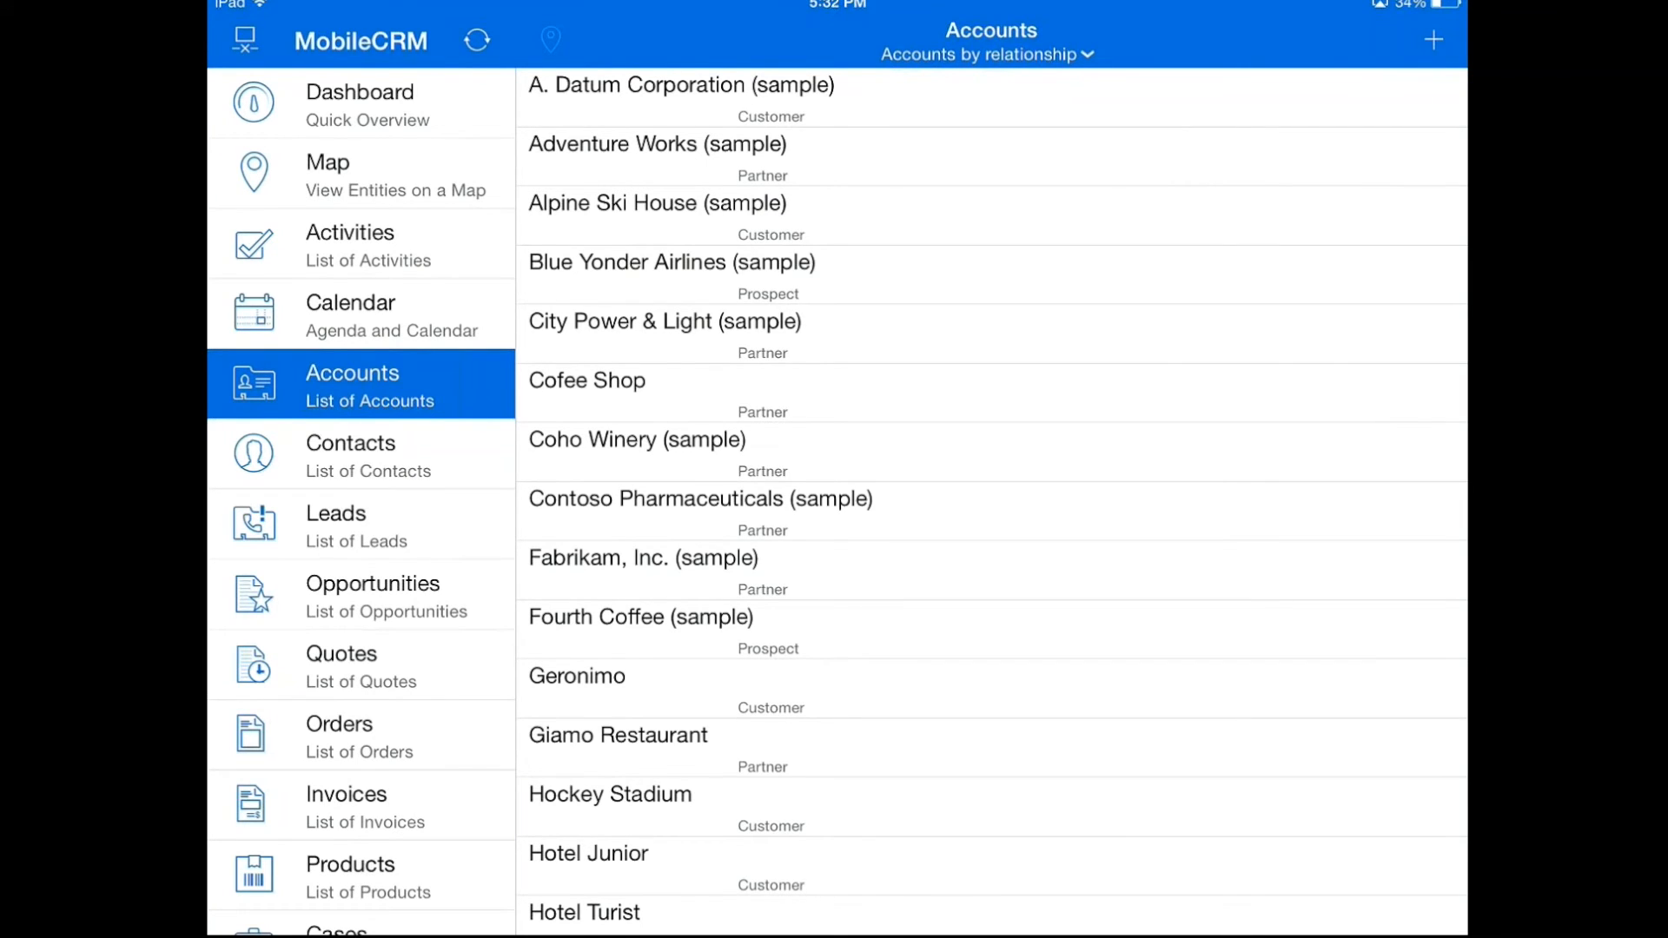
pyautogui.click(551, 39)
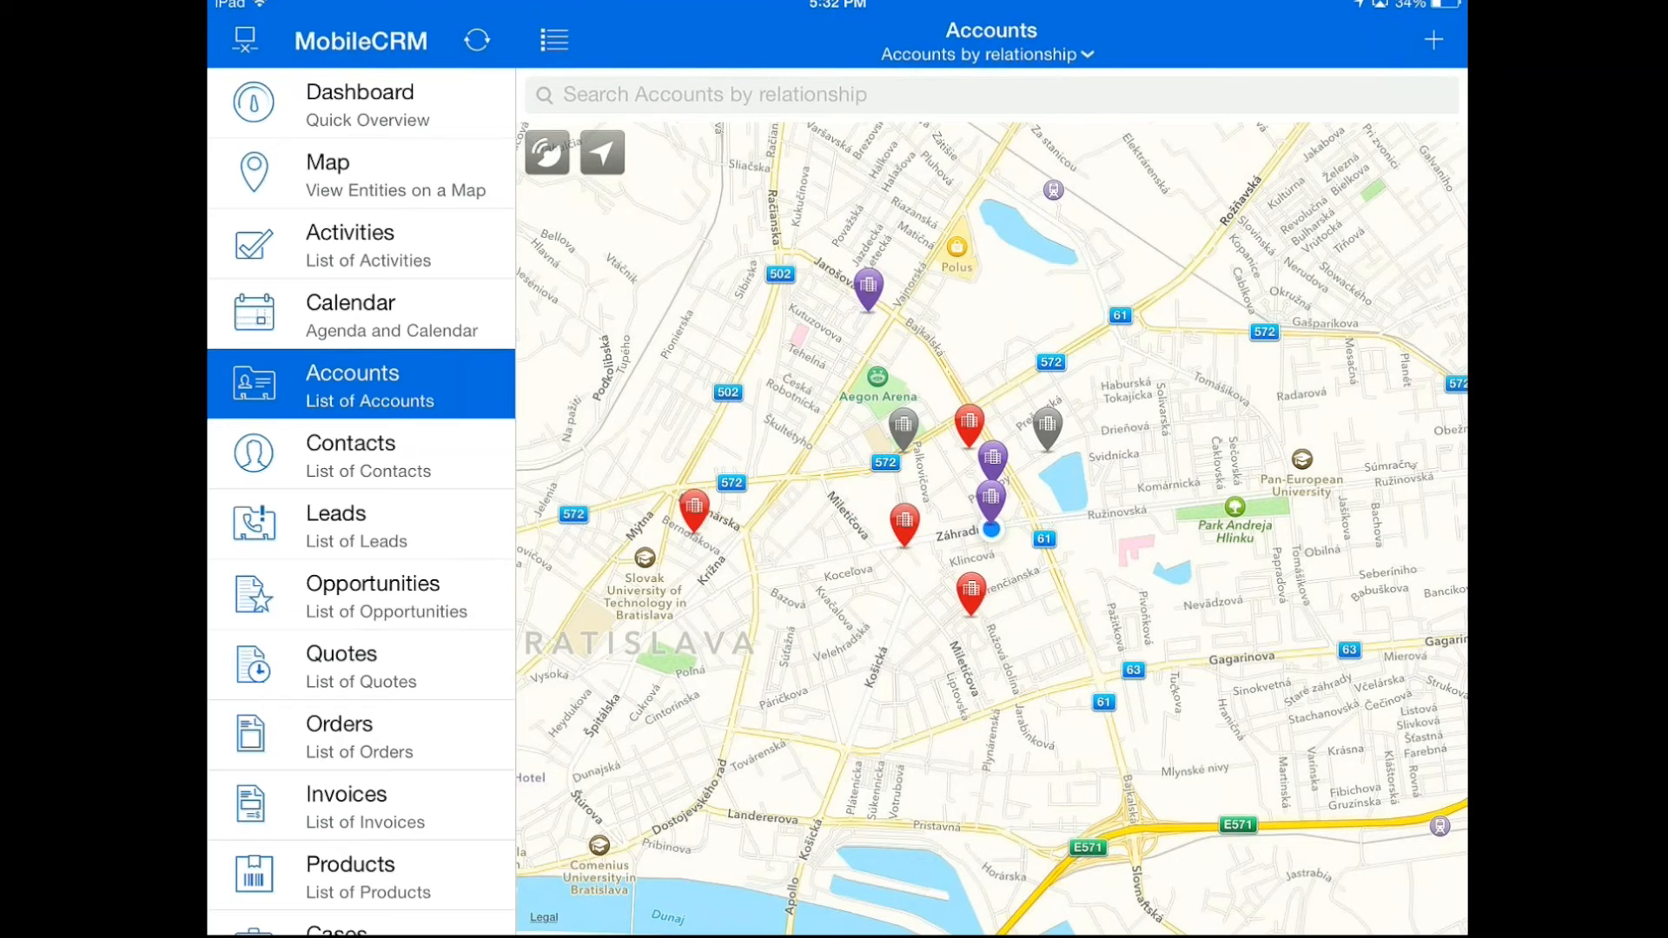
# Inspect the account name and relationship type behind a purple, a red and a grey map pin
pyautogui.click(992, 458)
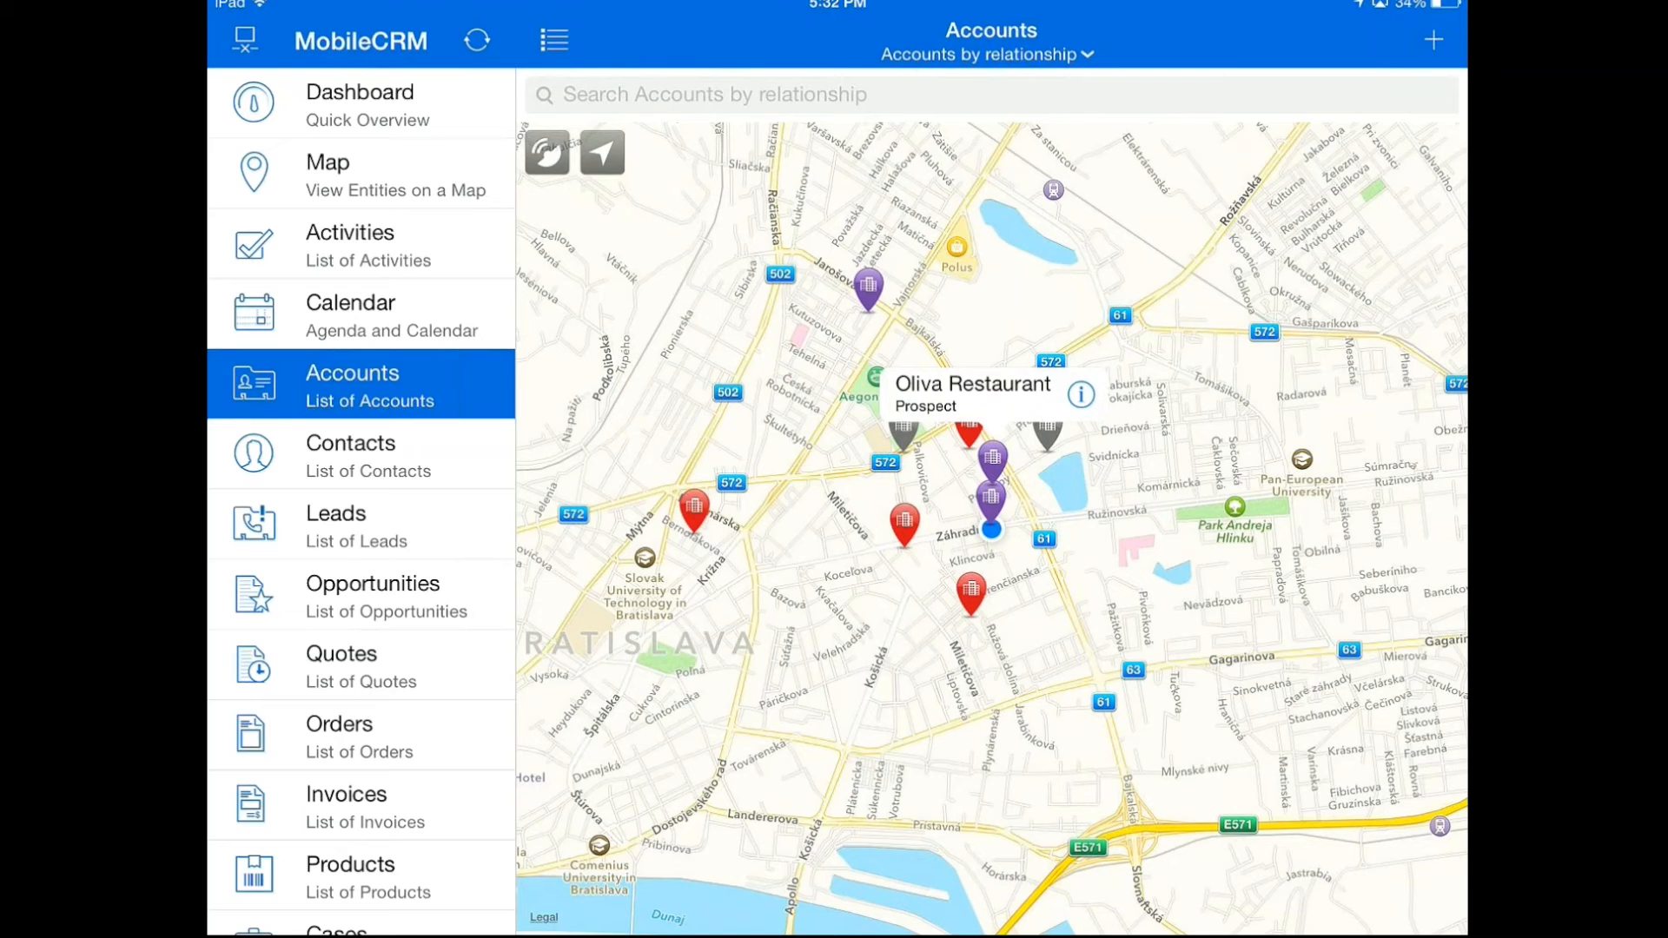
pyautogui.click(972, 593)
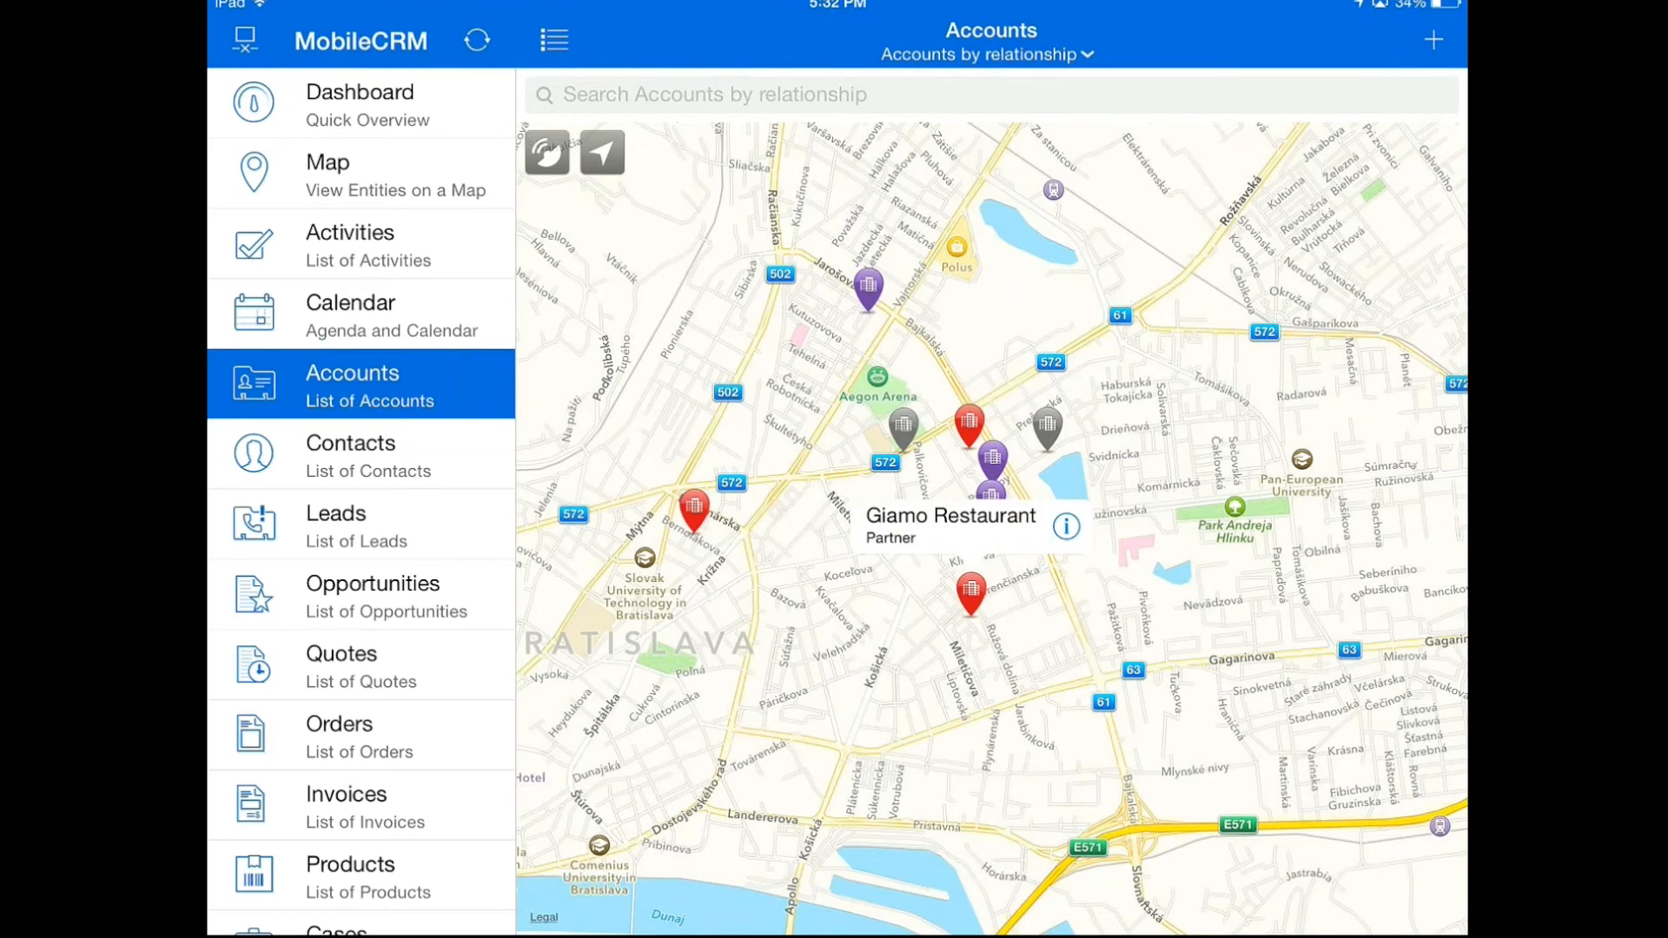
pyautogui.click(903, 425)
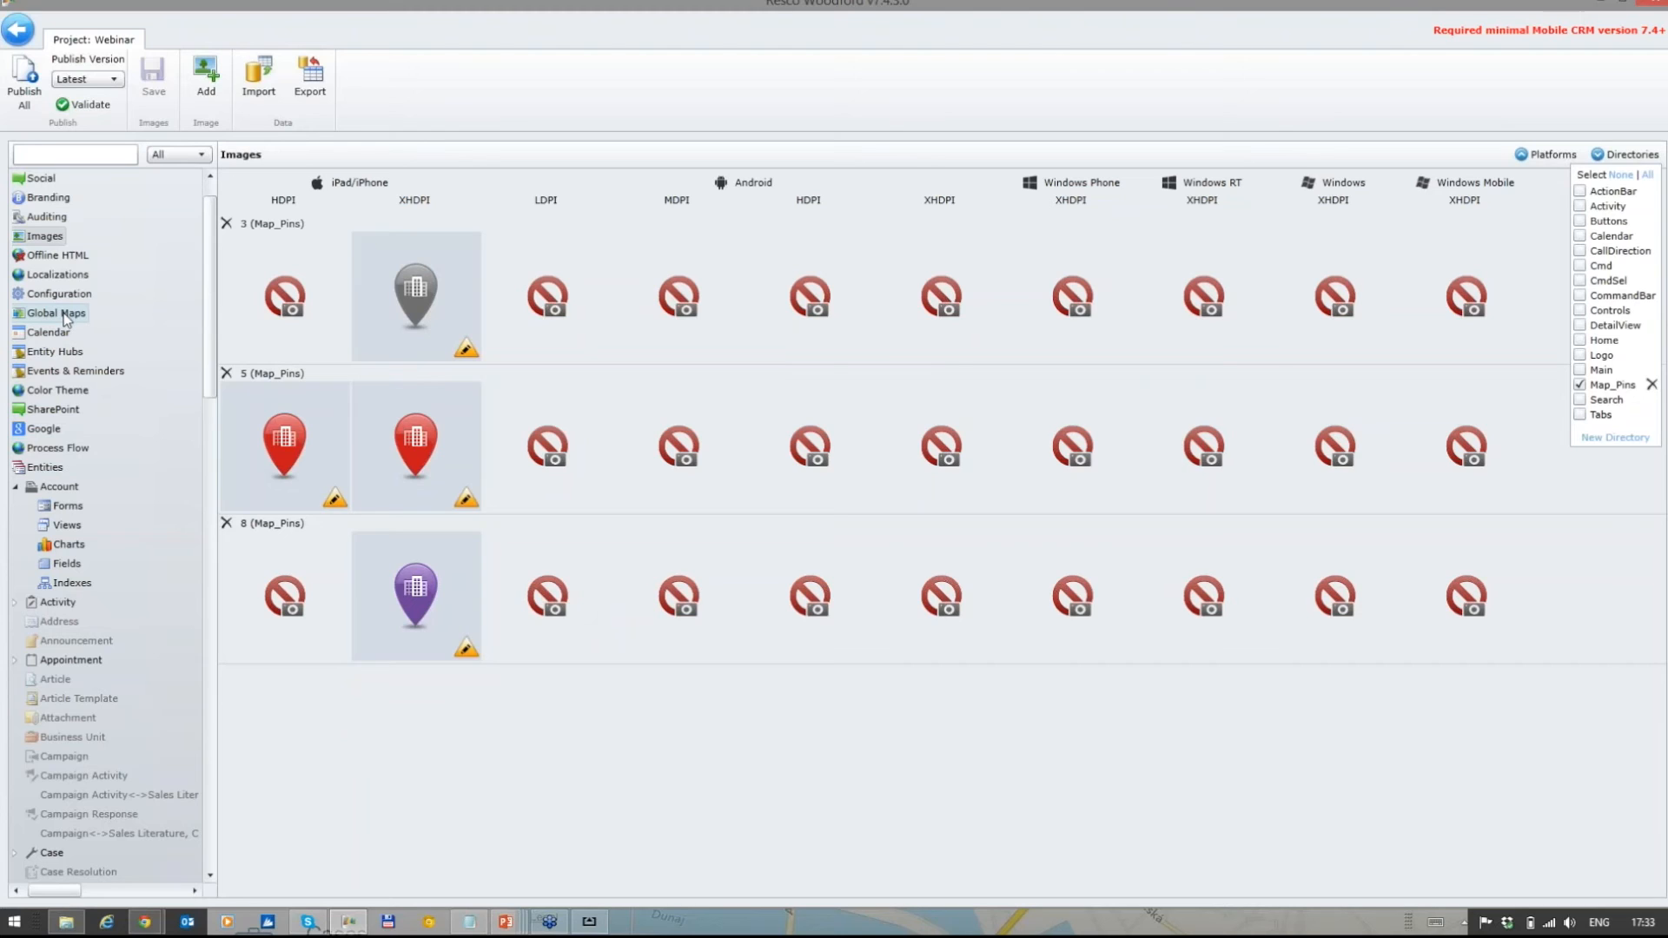
# Edit the global map named Map and set the view of its Account entry to Accounts by relationship
pyautogui.click(65, 315)
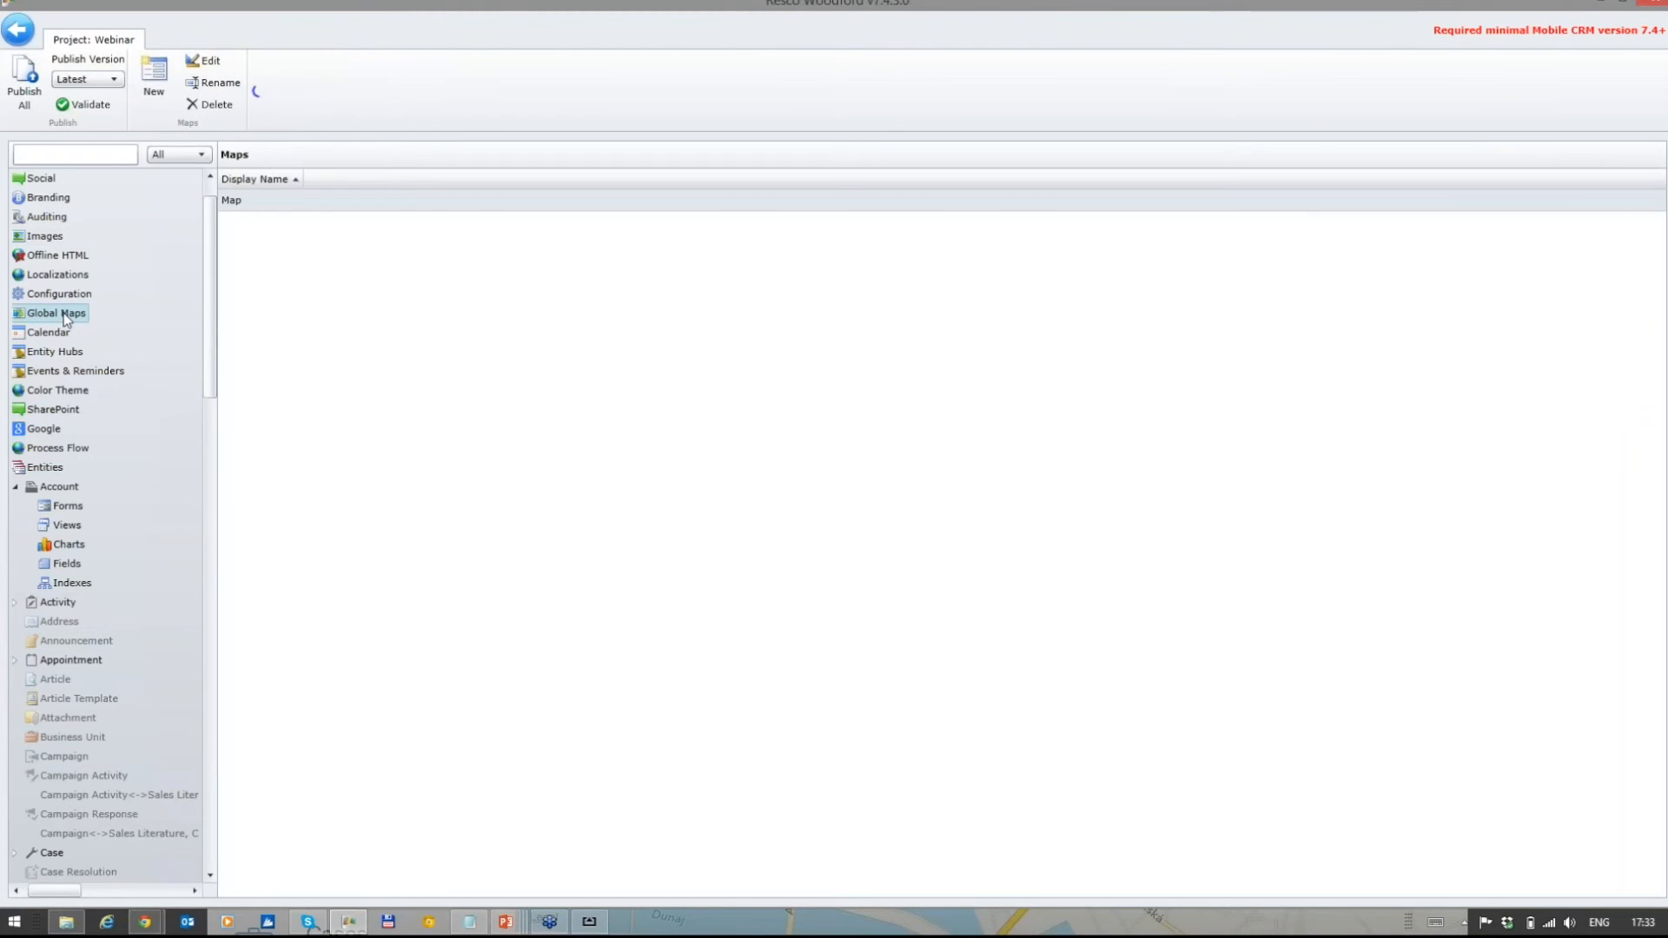
pyautogui.doubleClick(282, 201)
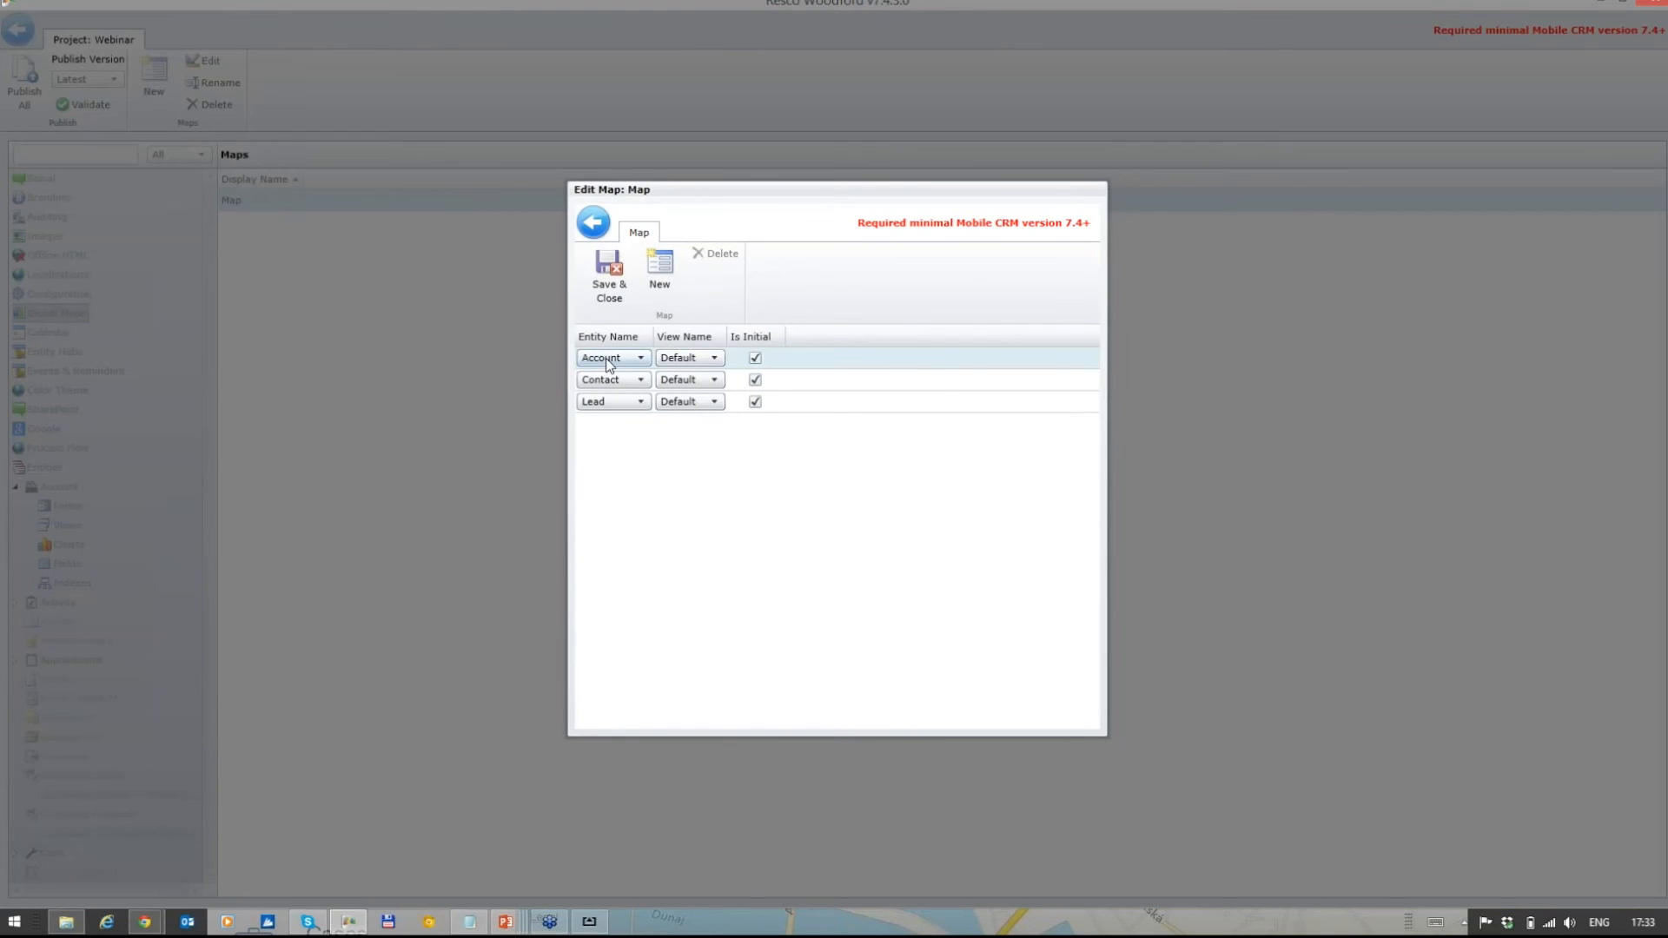
pyautogui.click(704, 359)
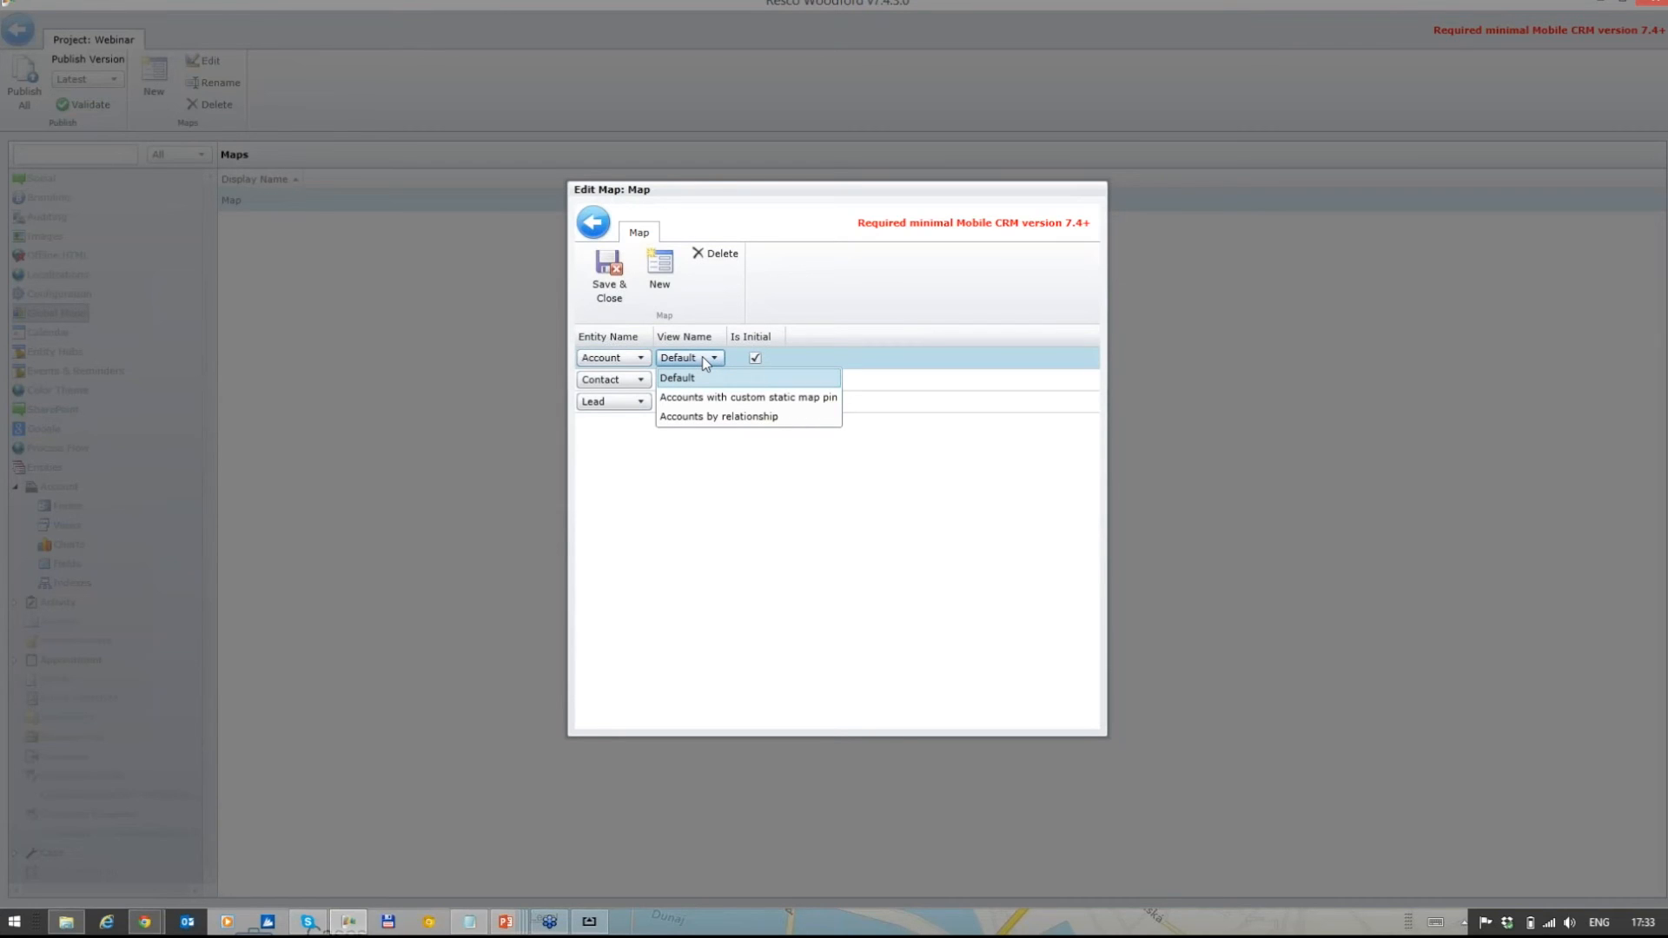
pyautogui.click(717, 418)
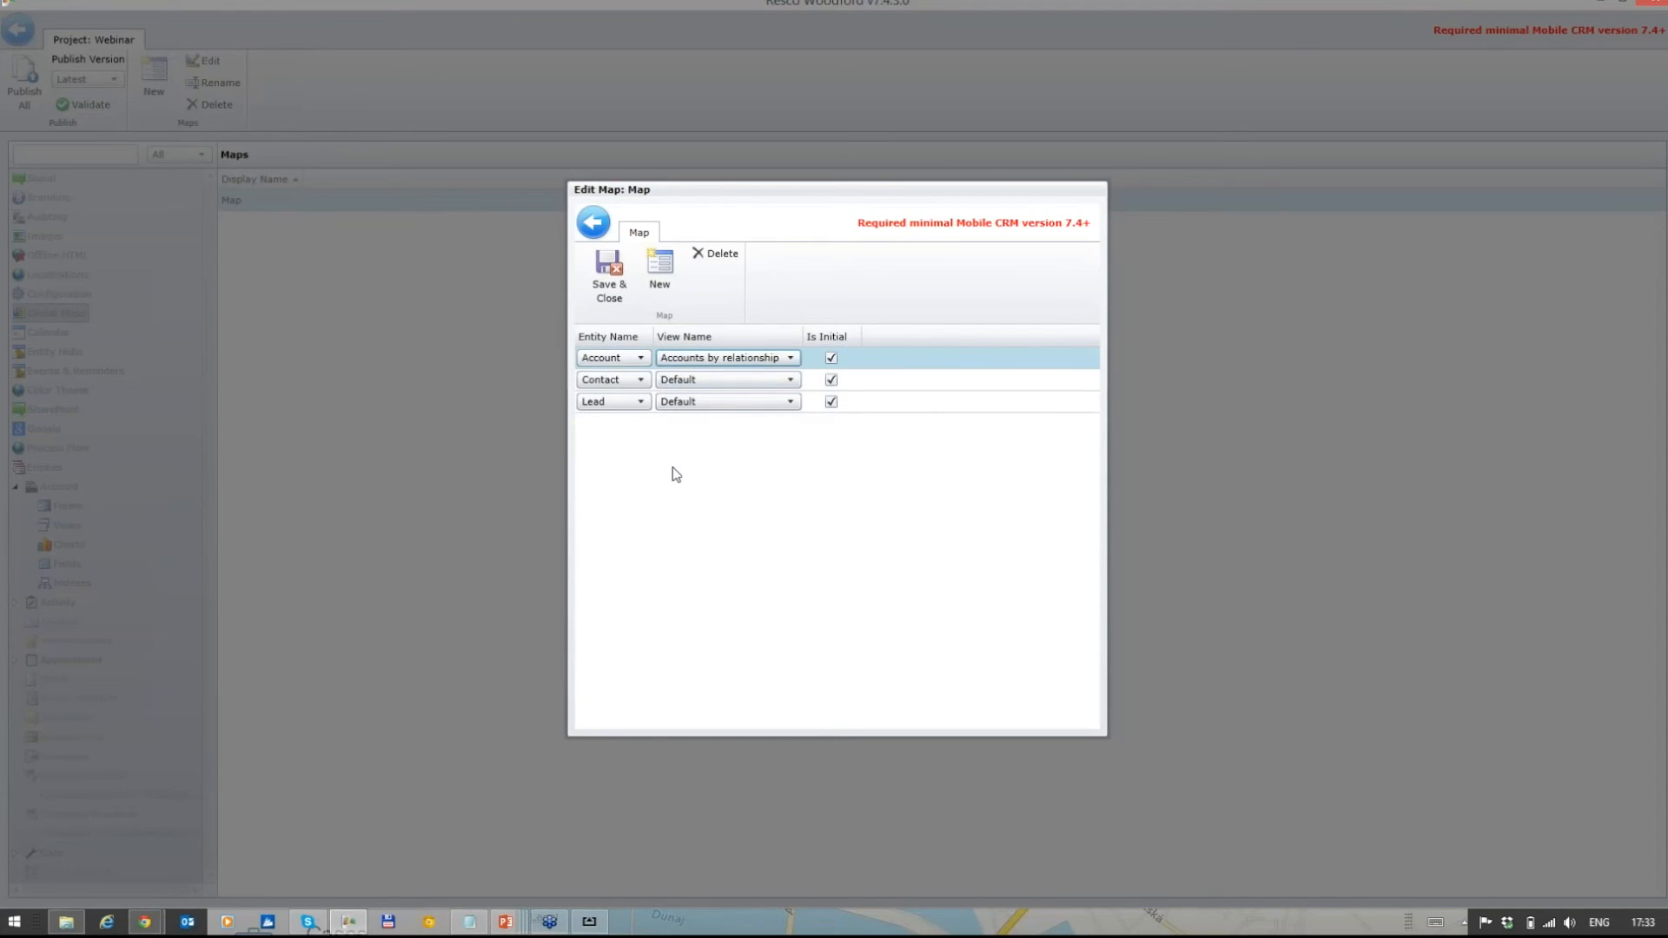
# Add a second Account entry with the Default view to the global map and save the map
pyautogui.click(660, 269)
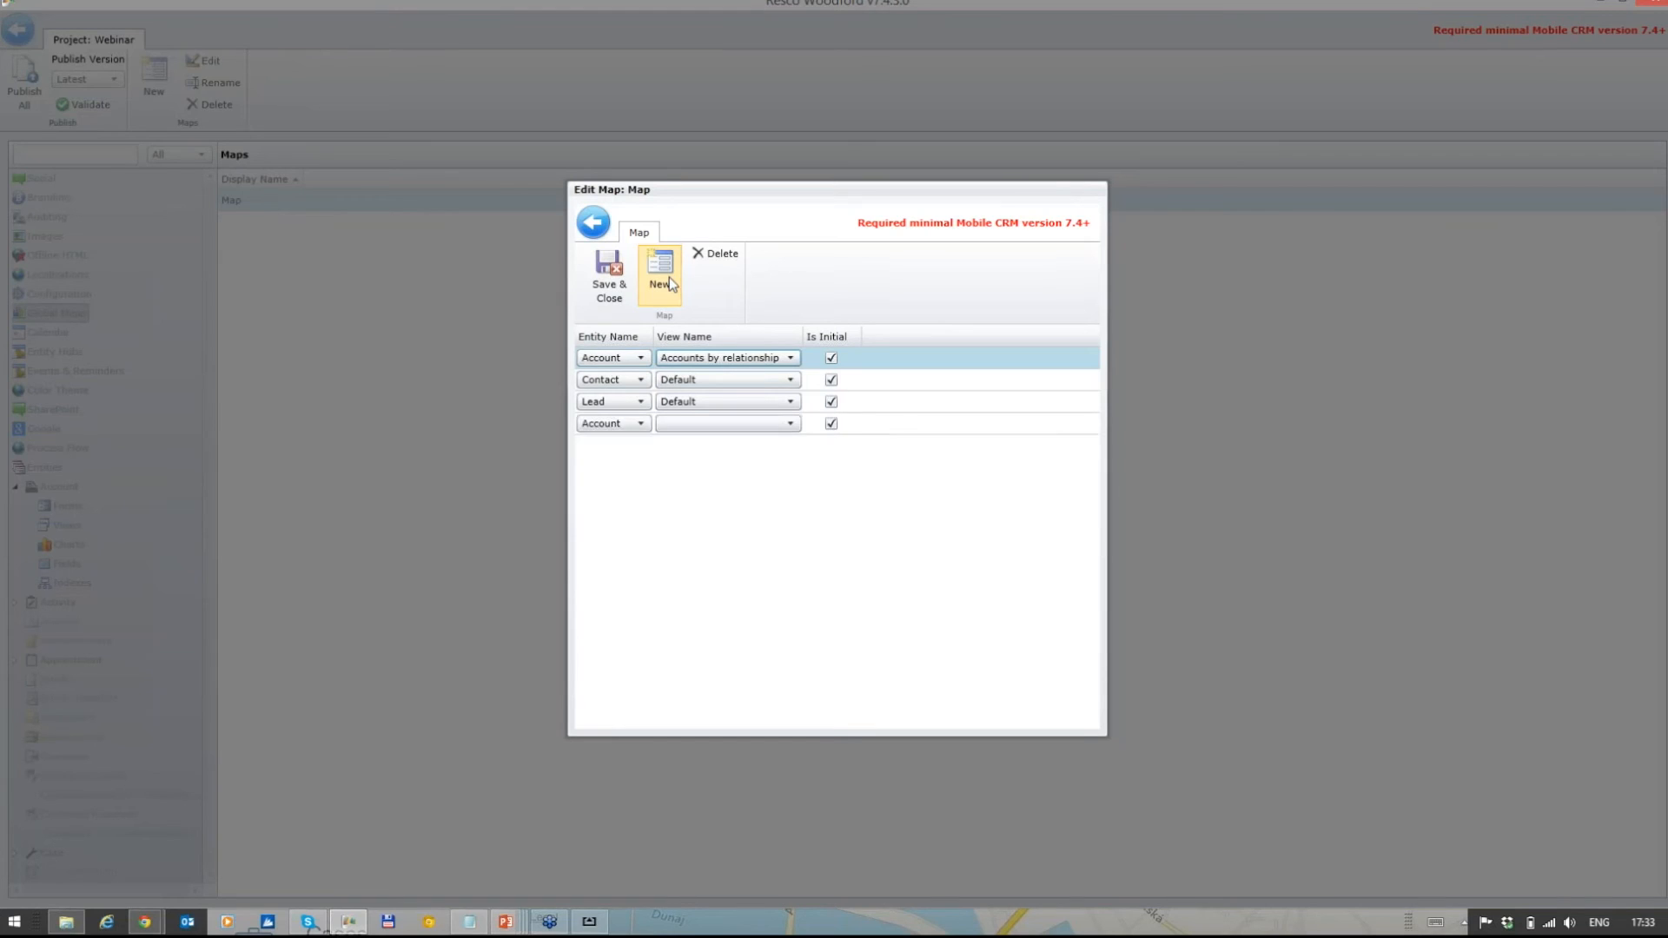
pyautogui.click(724, 424)
pyautogui.click(692, 451)
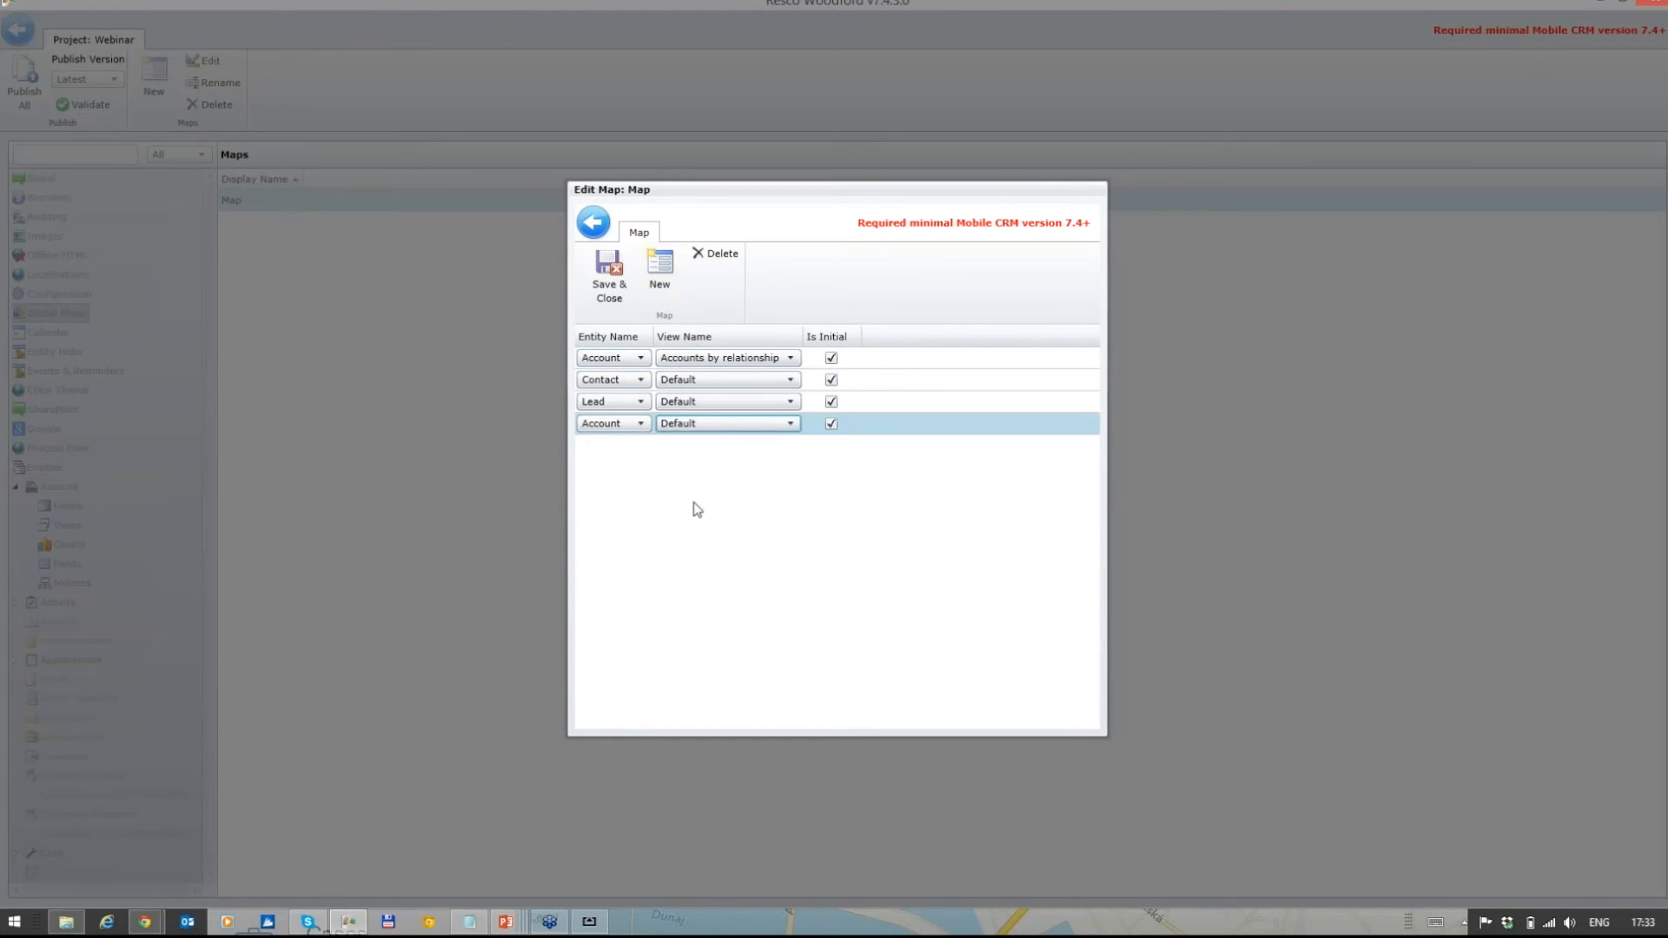
pyautogui.click(619, 293)
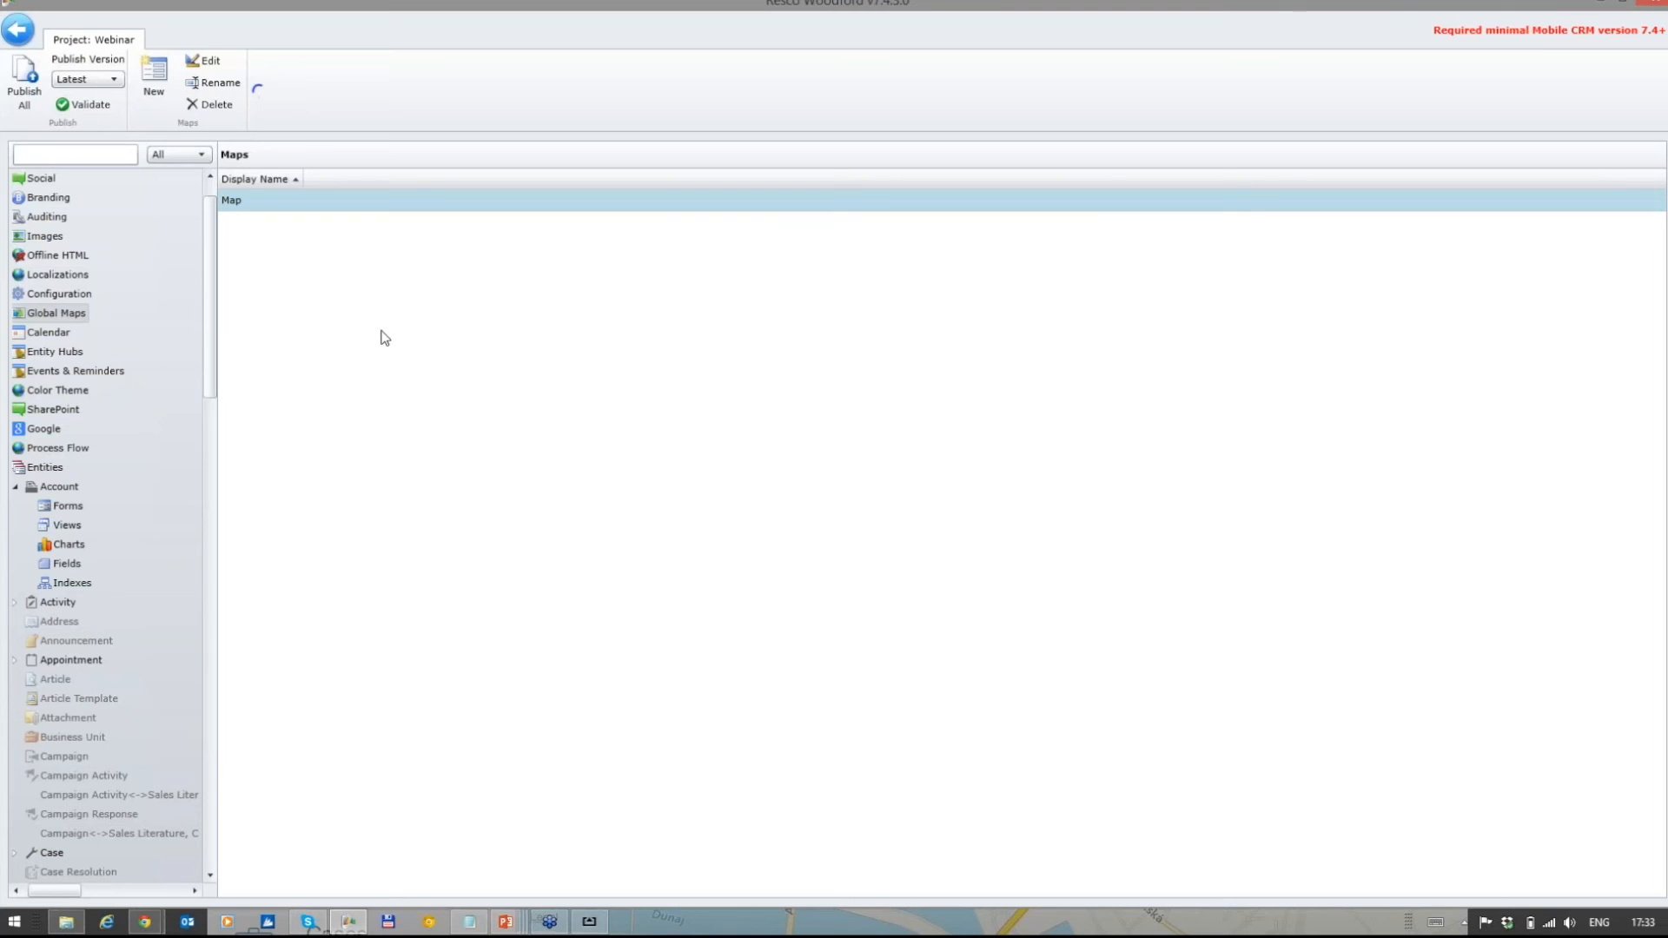
# Publish the whole project, switch to the MobileCRM app and acknowledge the application update
pyautogui.click(29, 88)
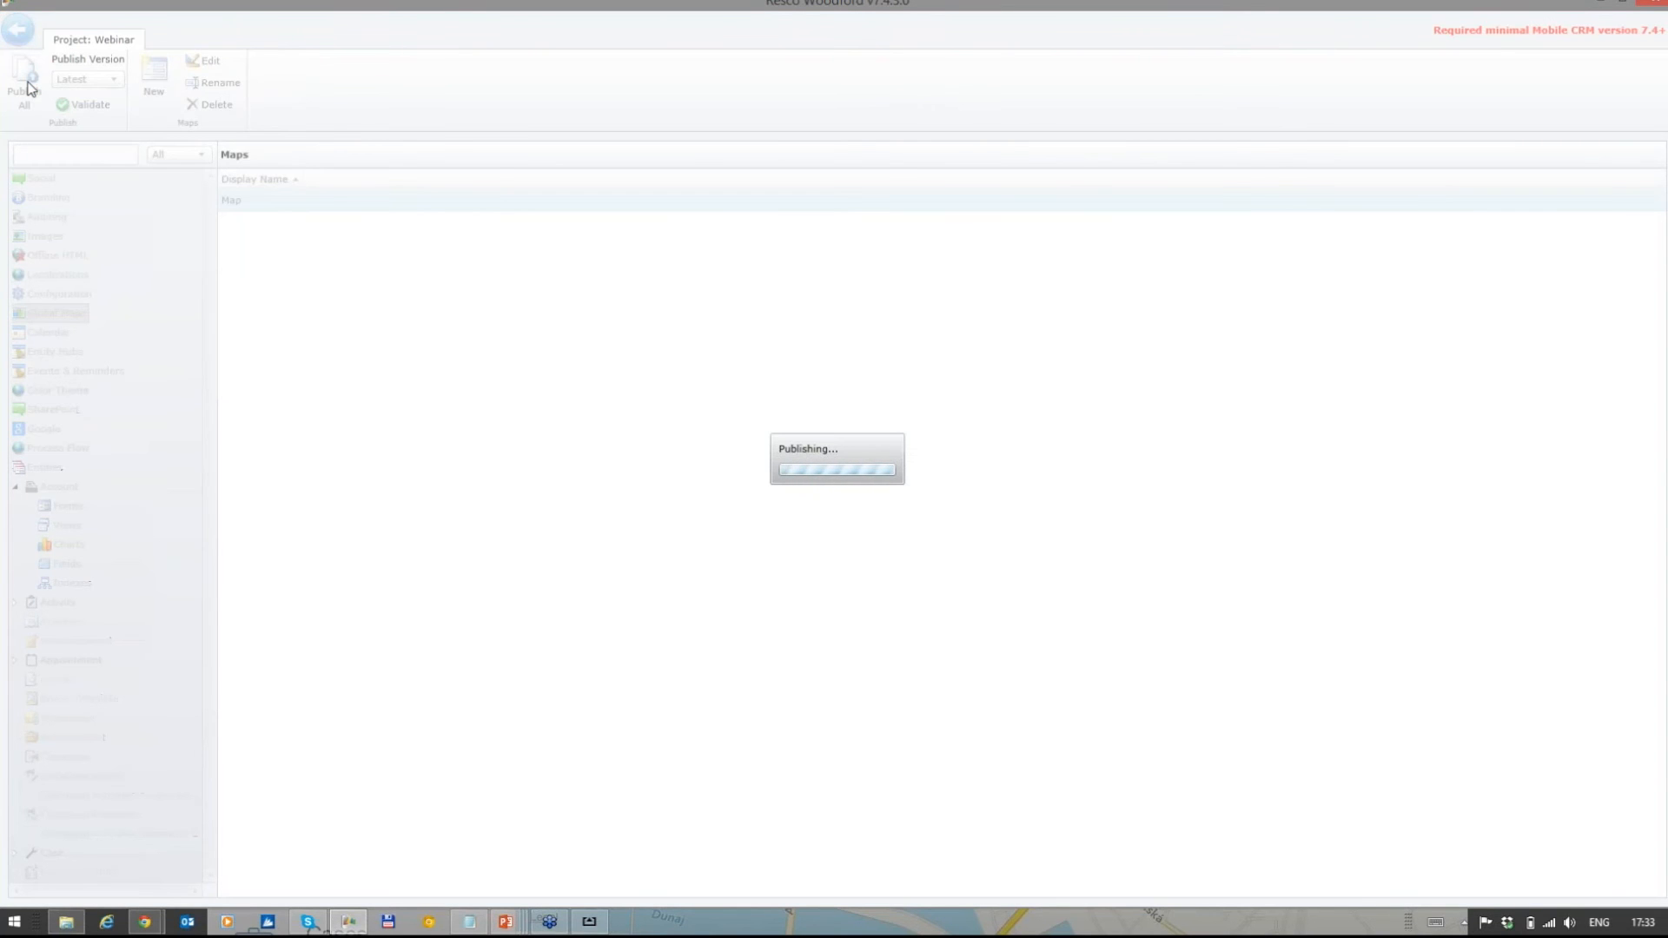
pyautogui.click(590, 922)
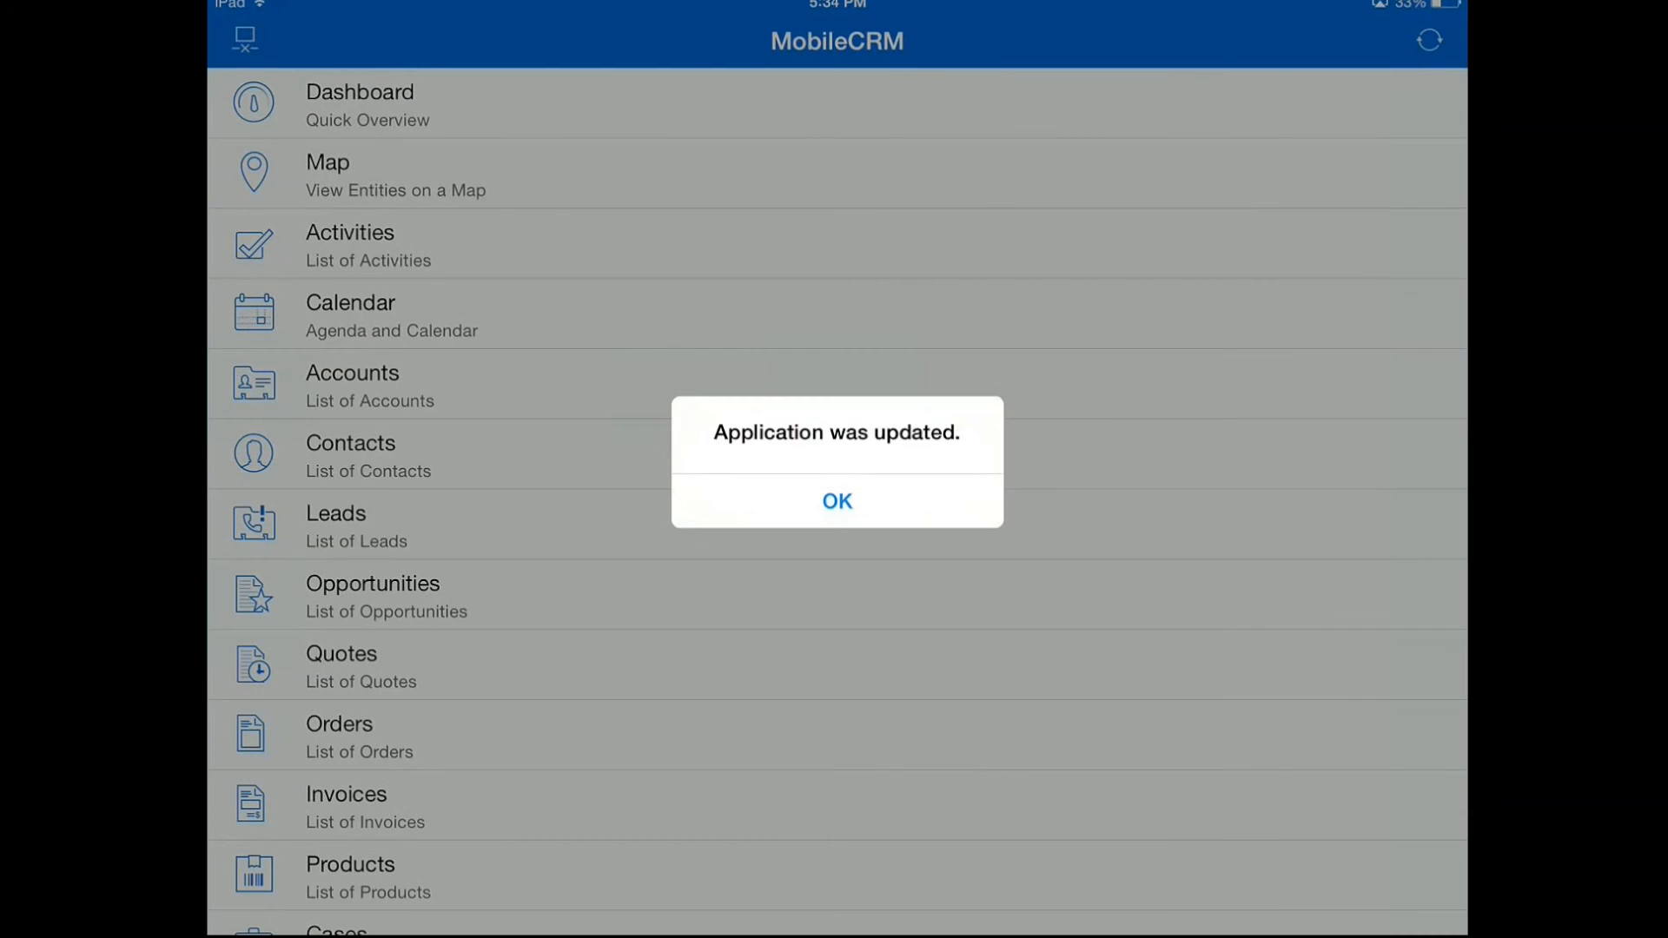
pyautogui.click(837, 502)
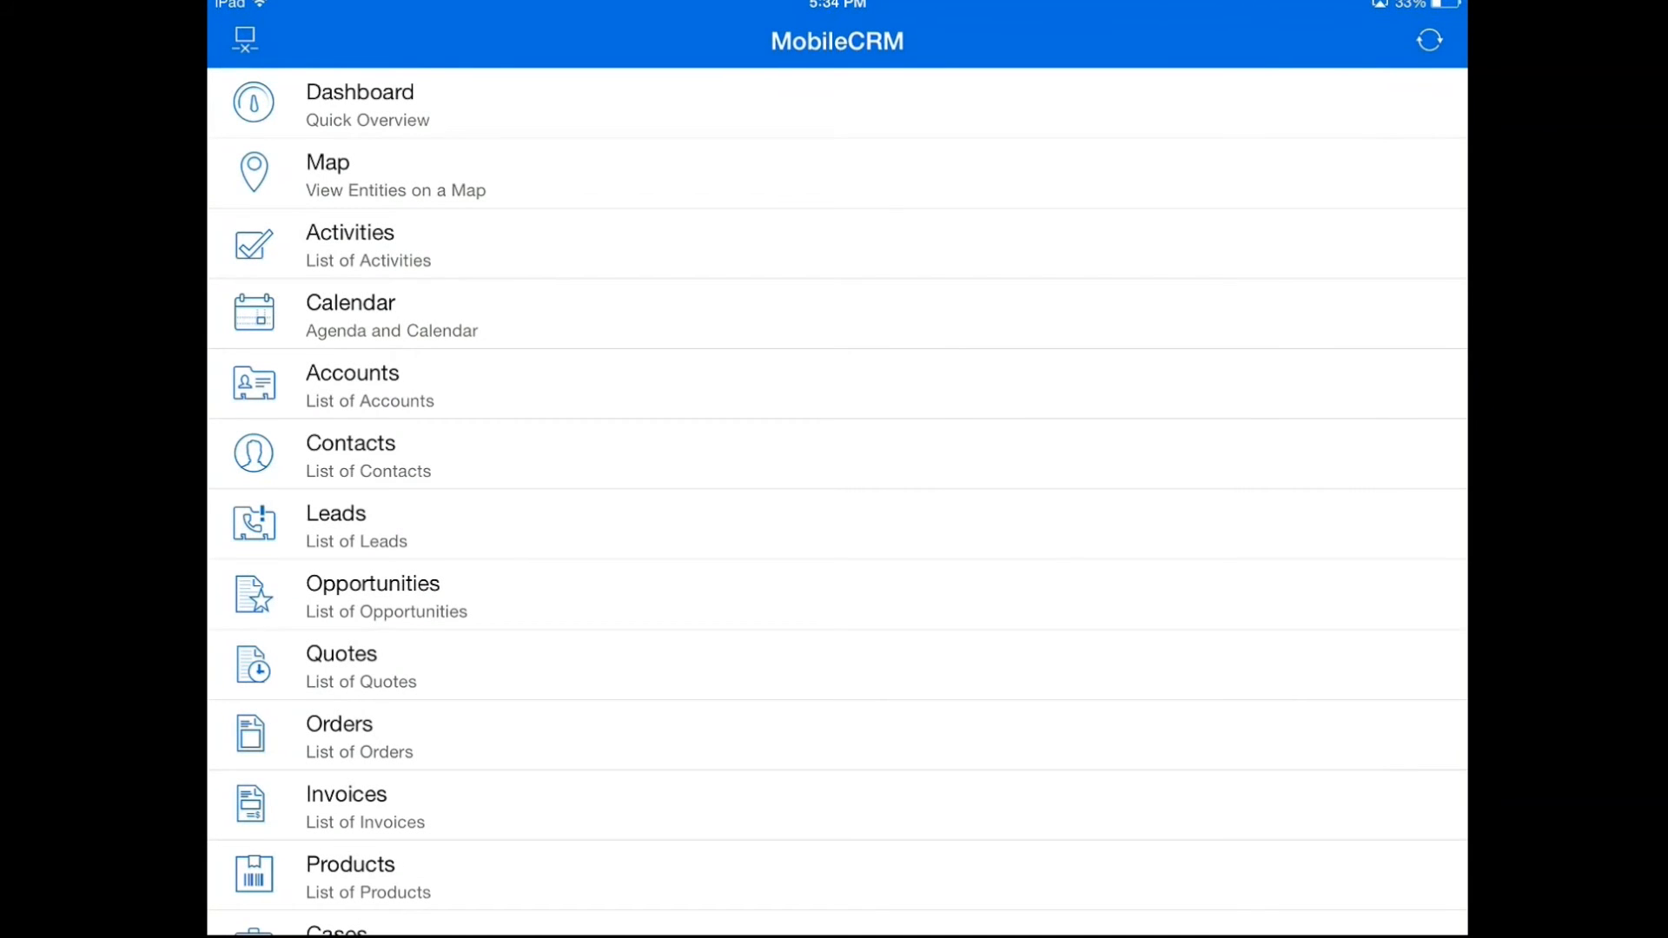
# Open the global map and hide Contacts, Leads and Accounts, keeping only the Accounts by relationship view selected
pyautogui.click(360, 173)
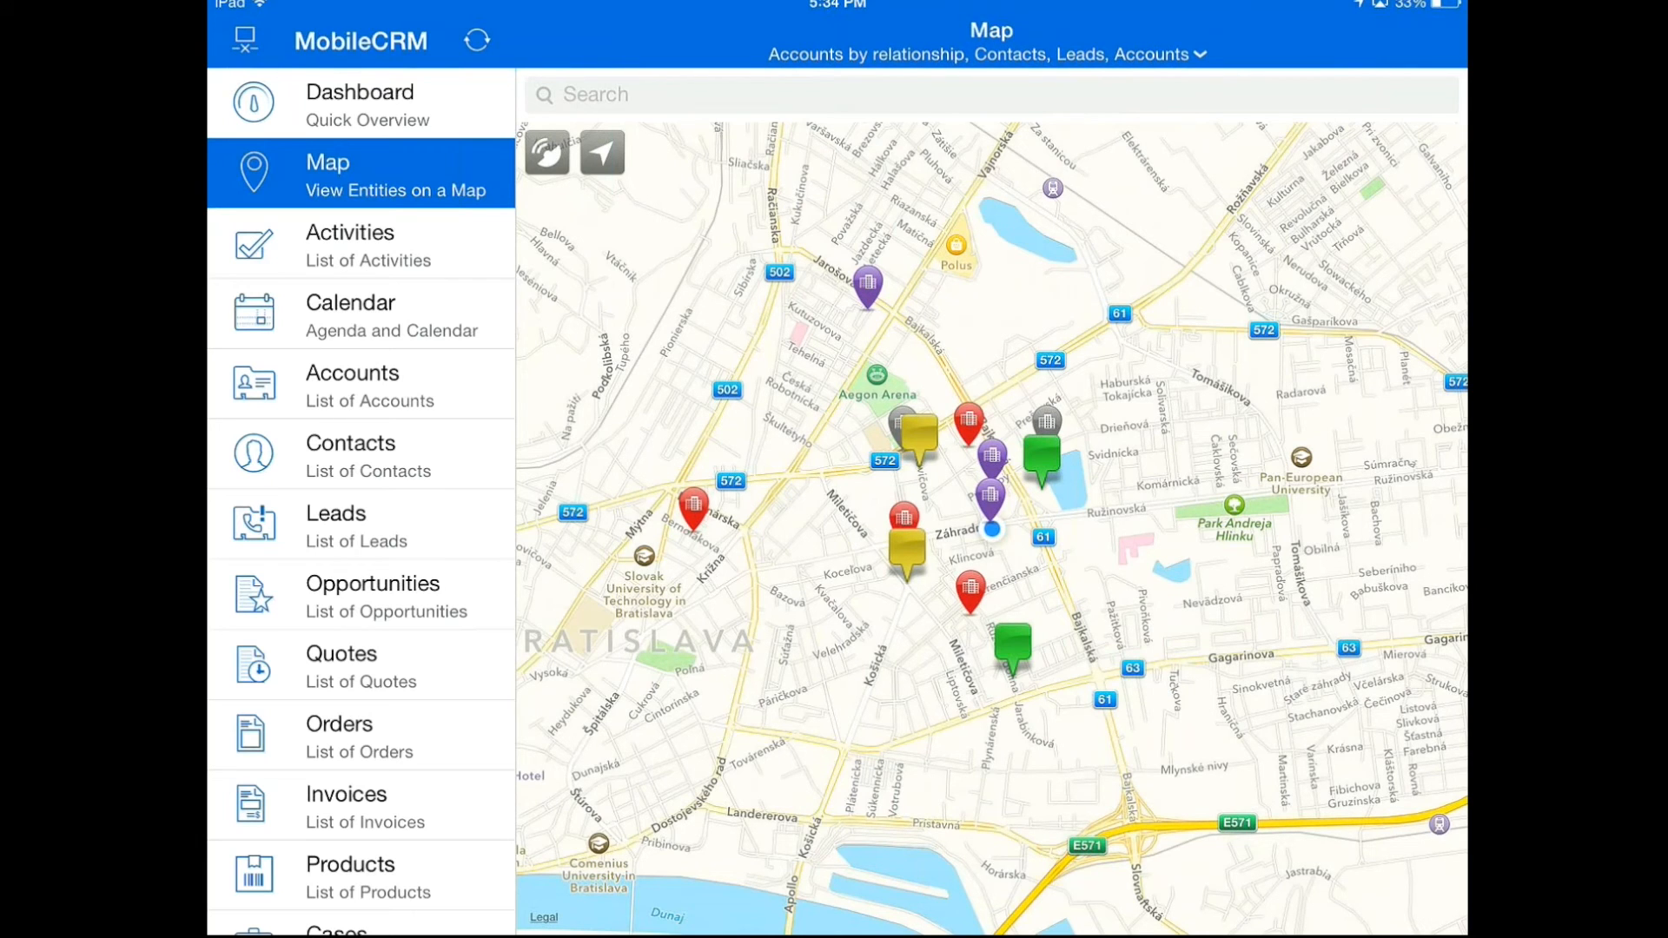
pyautogui.click(991, 54)
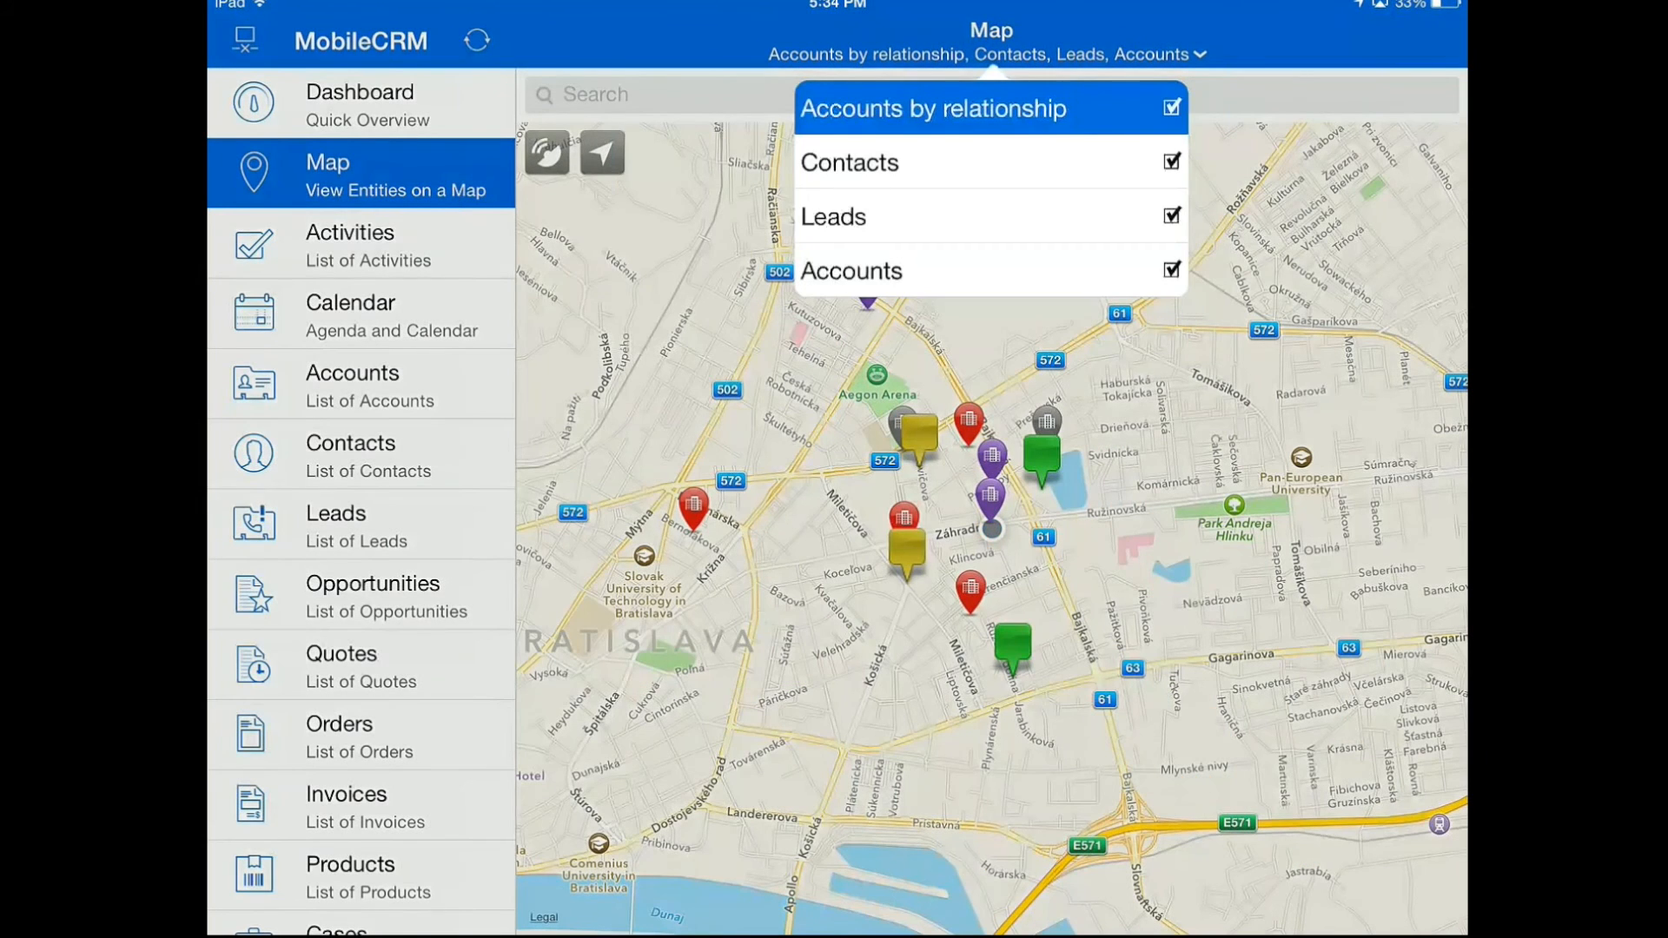
pyautogui.click(1171, 163)
pyautogui.click(1171, 216)
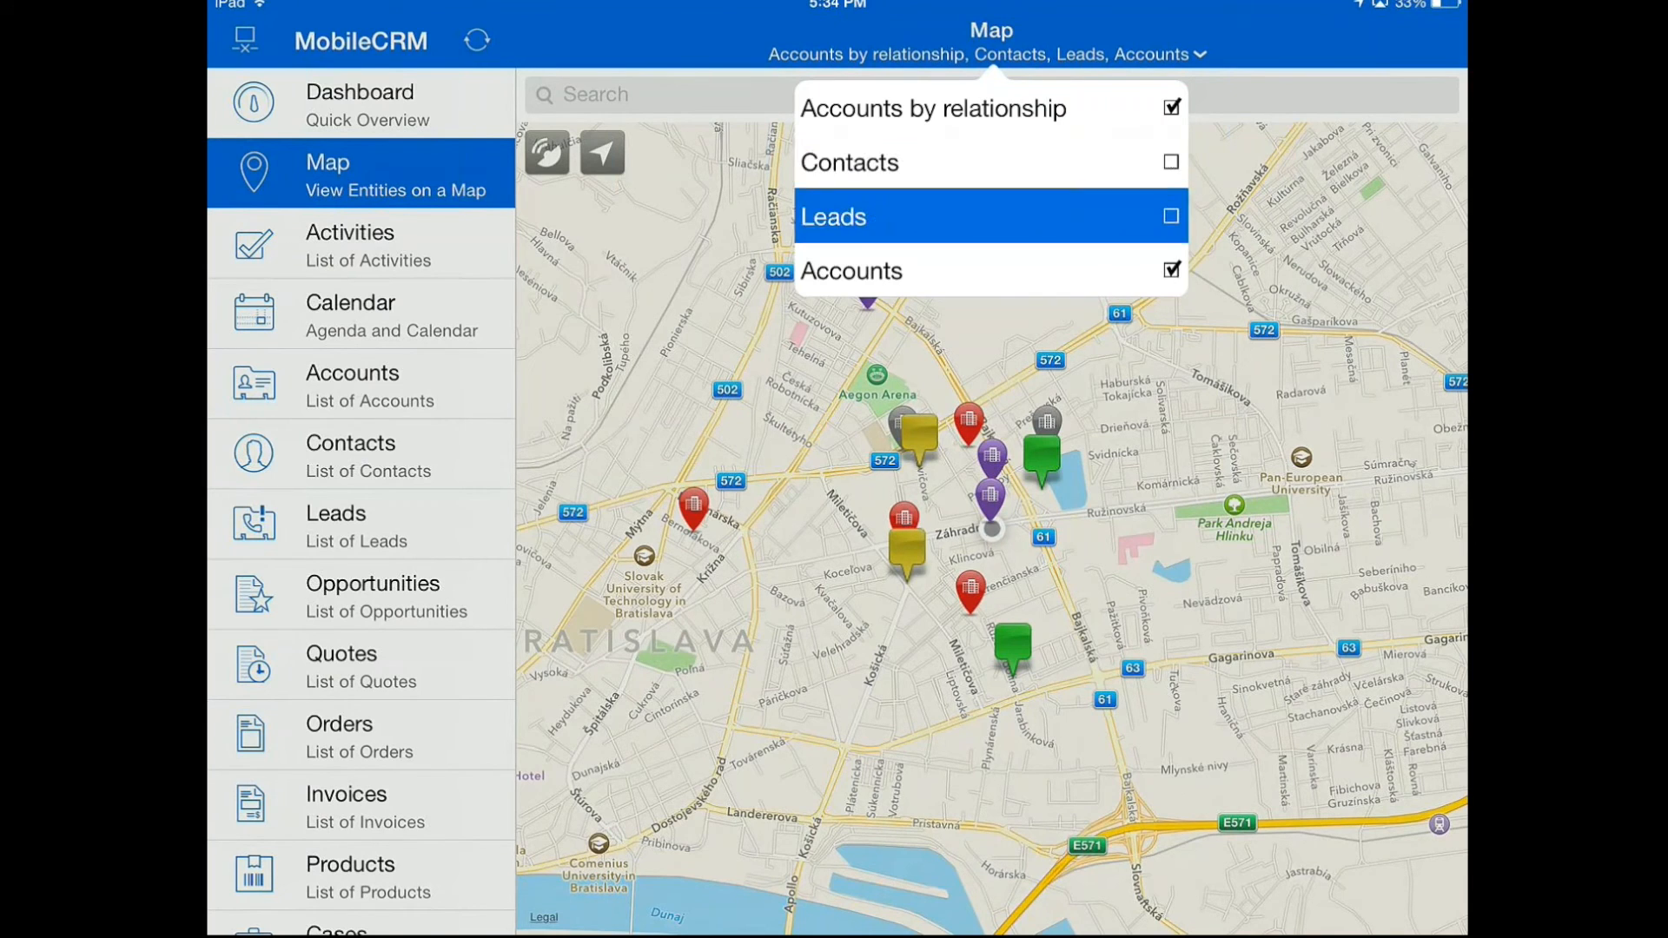
pyautogui.click(1171, 270)
pyautogui.click(992, 556)
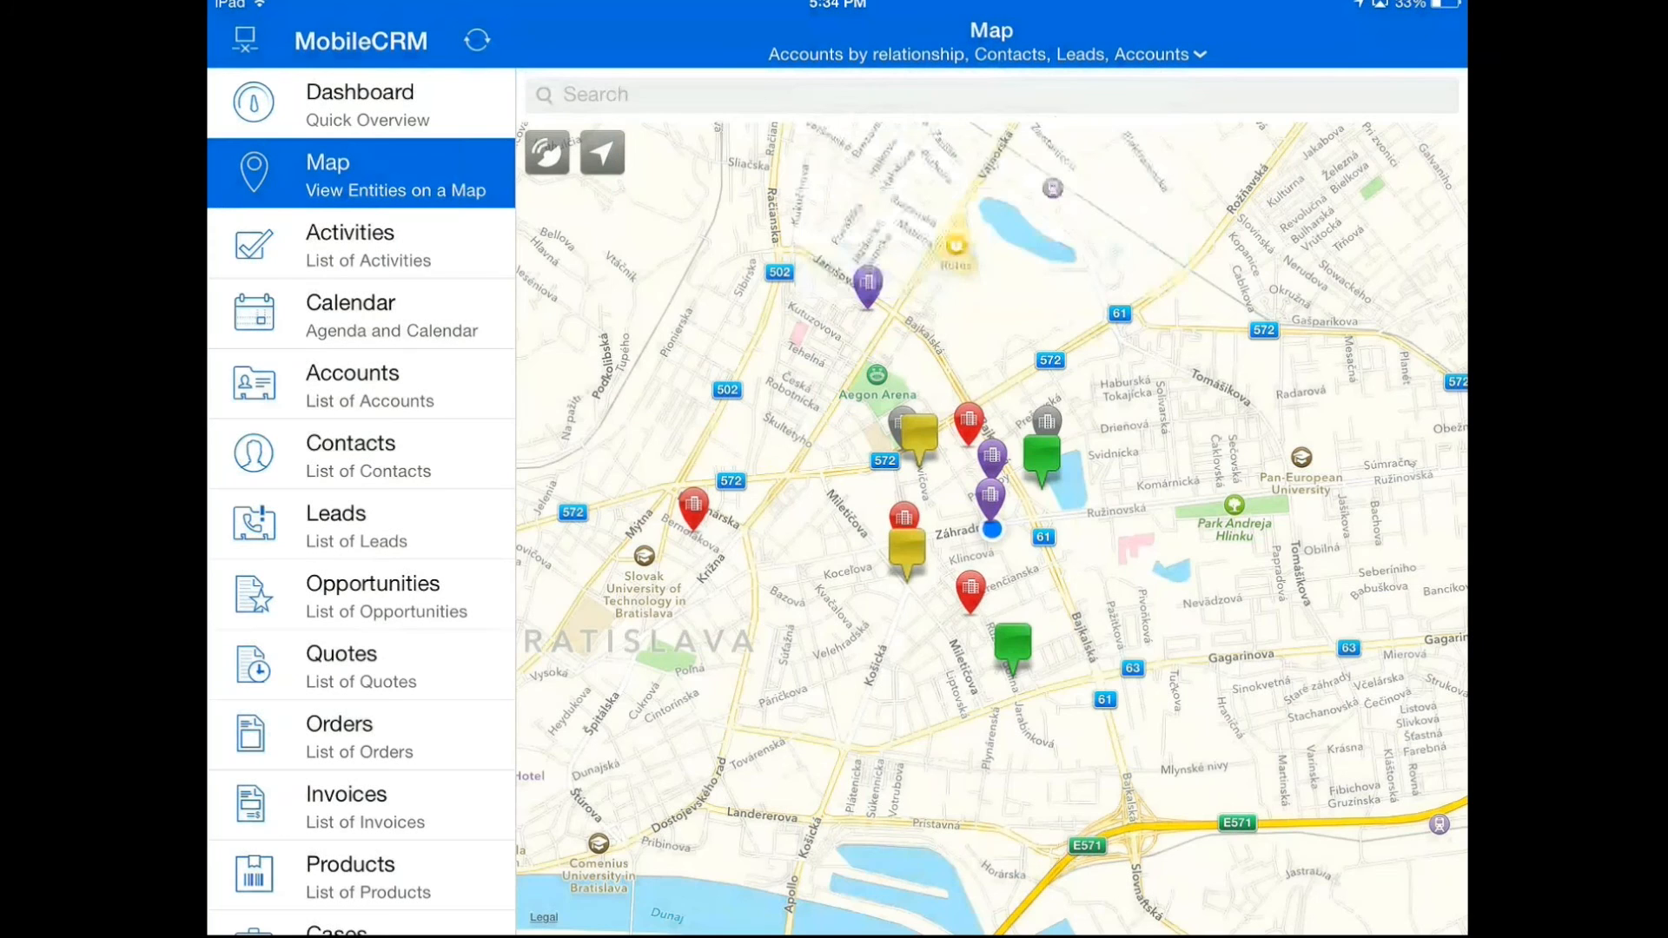
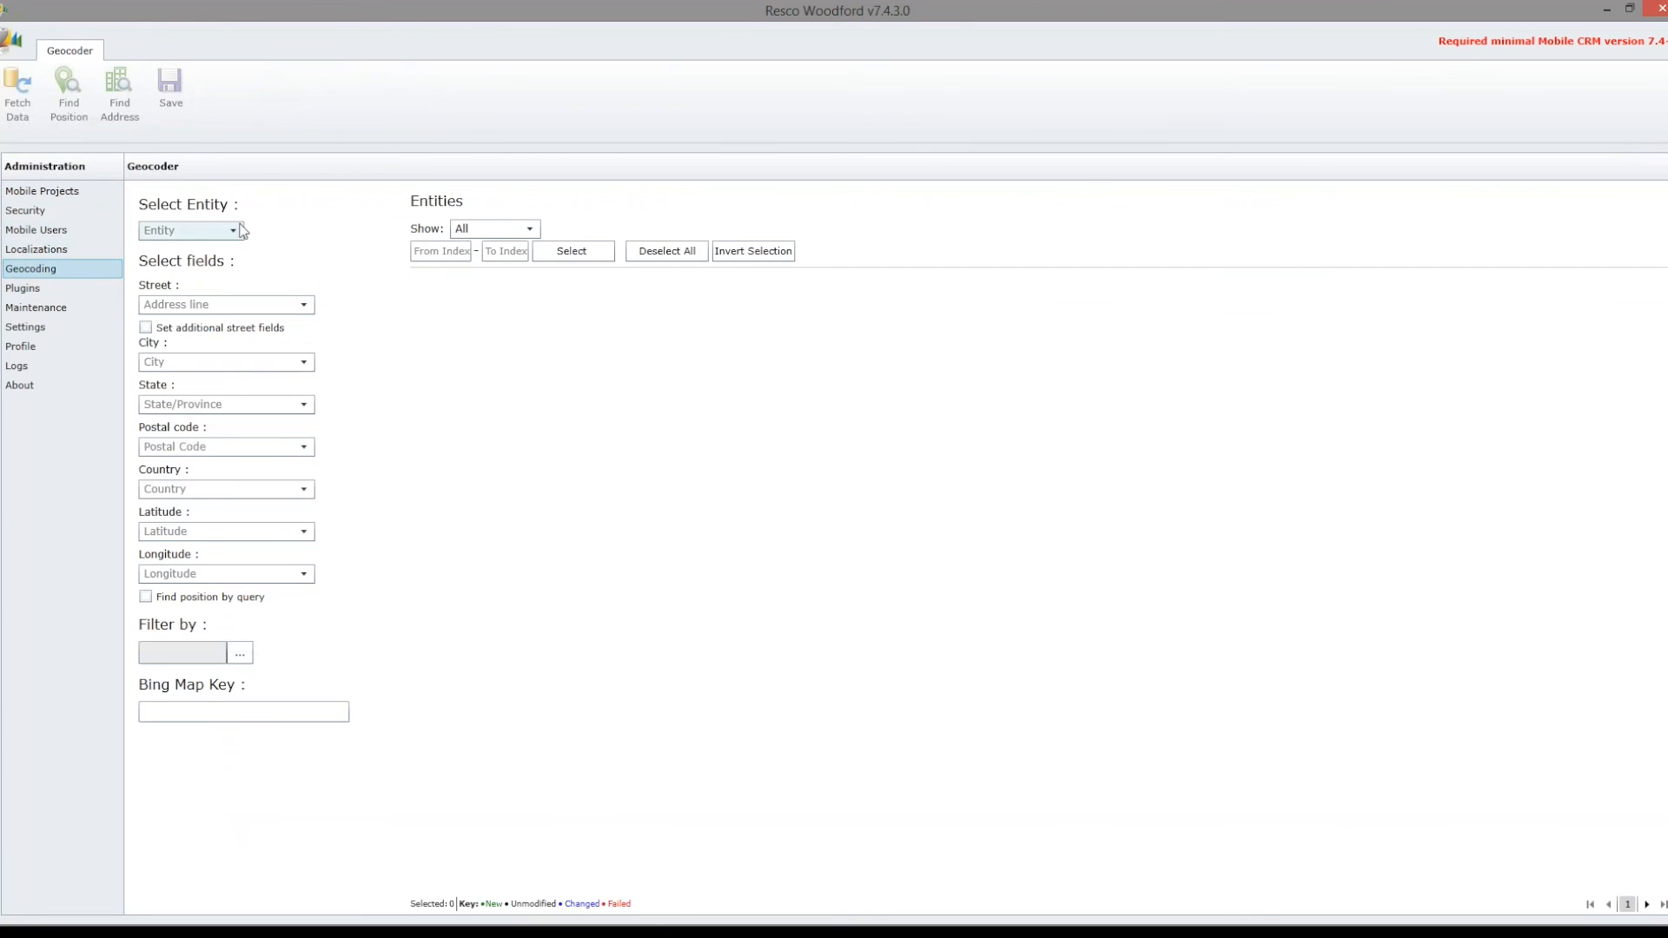
# Set the geocoder to the account entity and filter it by the saved view Accounts without GPS position
pyautogui.click(236, 231)
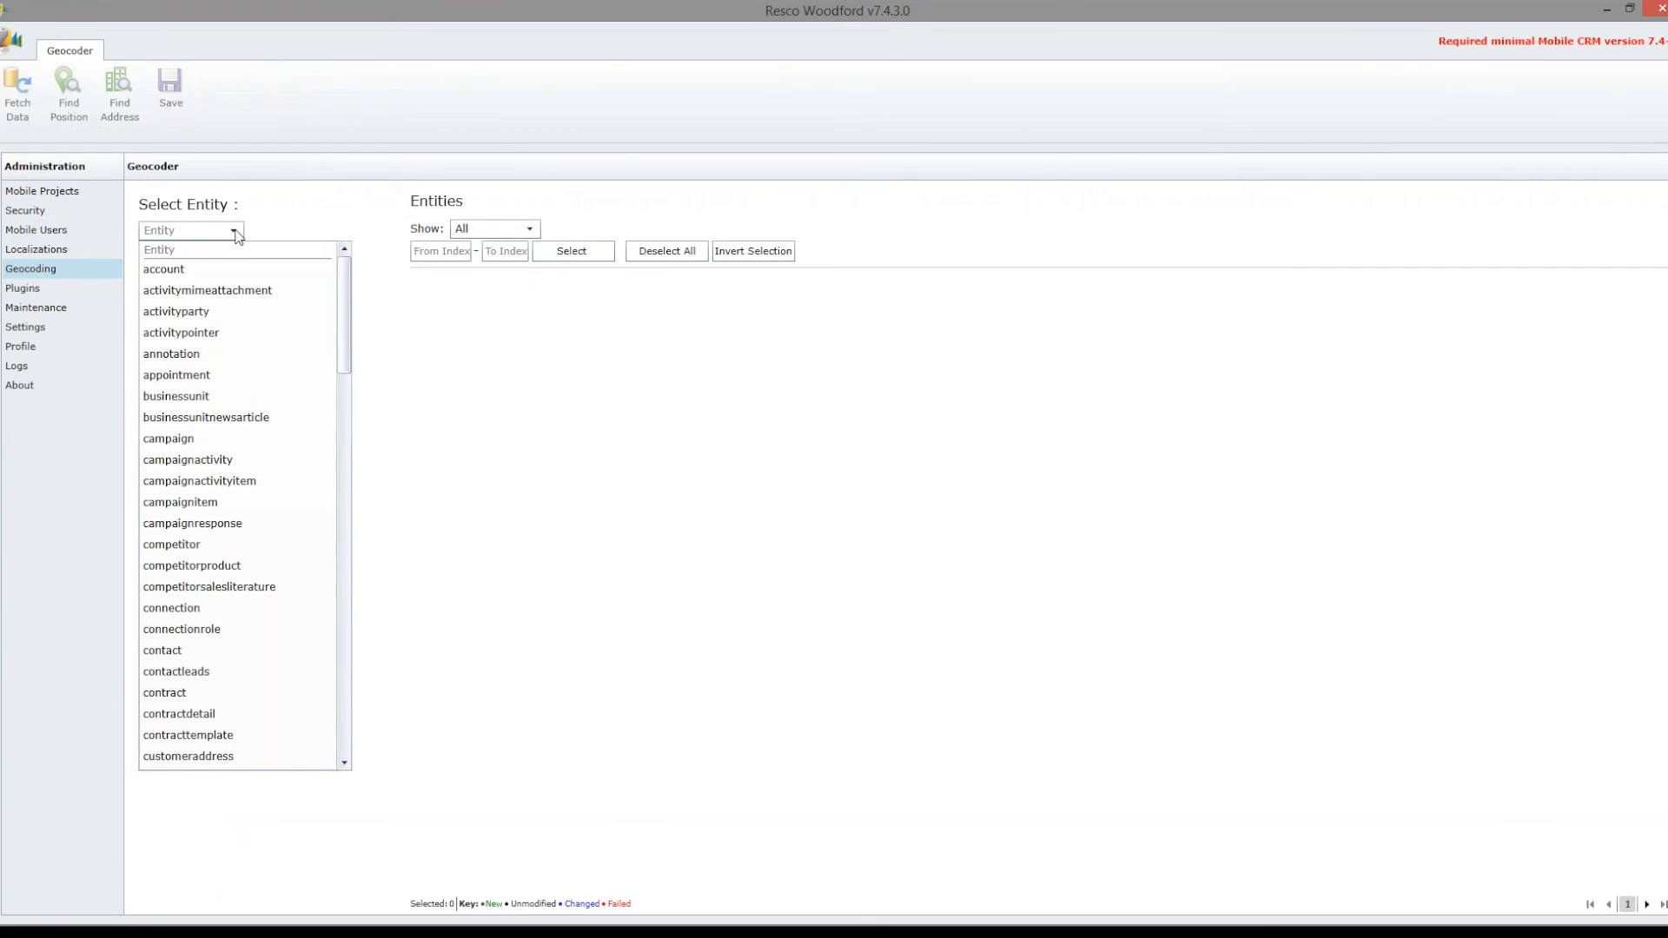
pyautogui.click(200, 270)
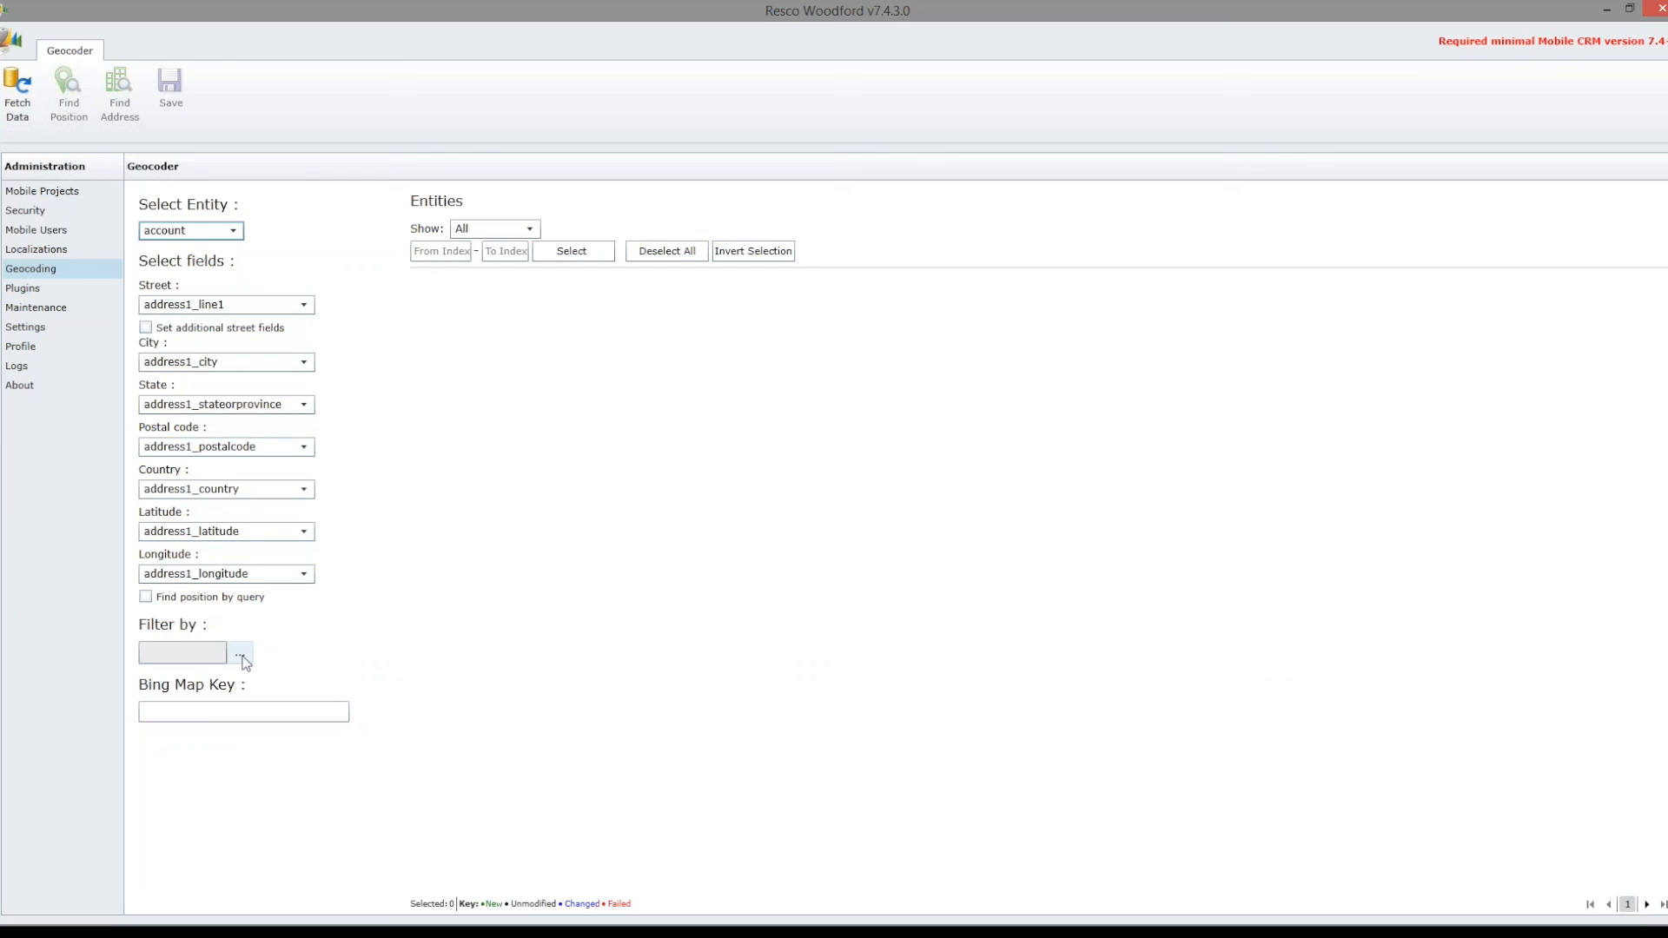
pyautogui.click(240, 656)
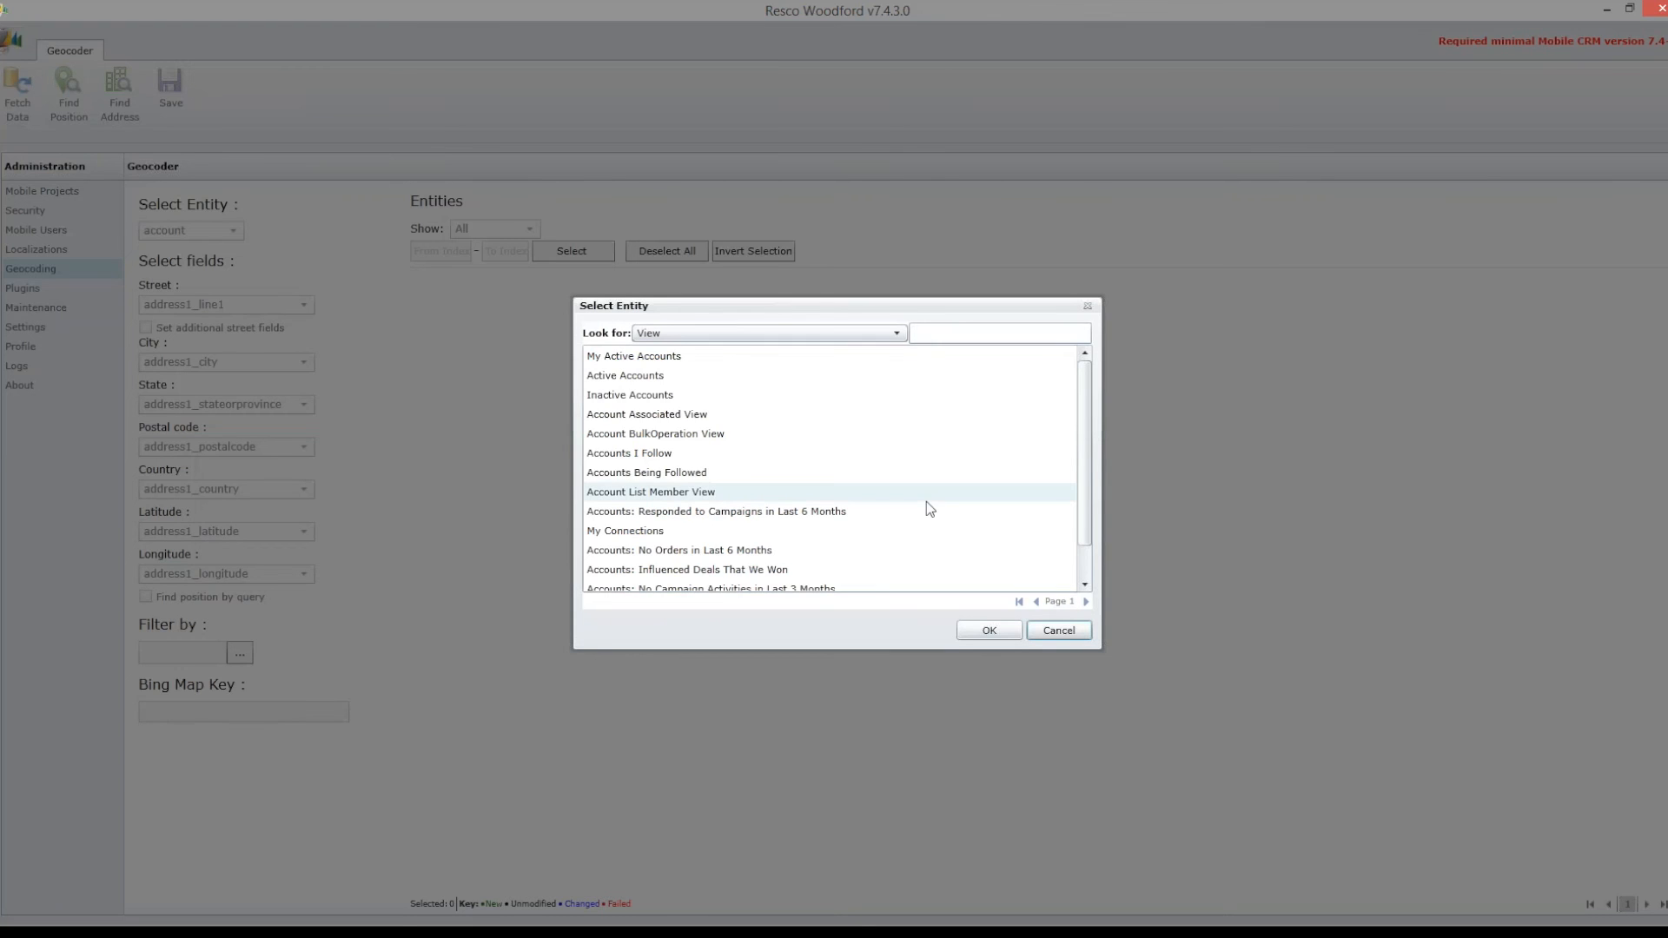
pyautogui.click(791, 338)
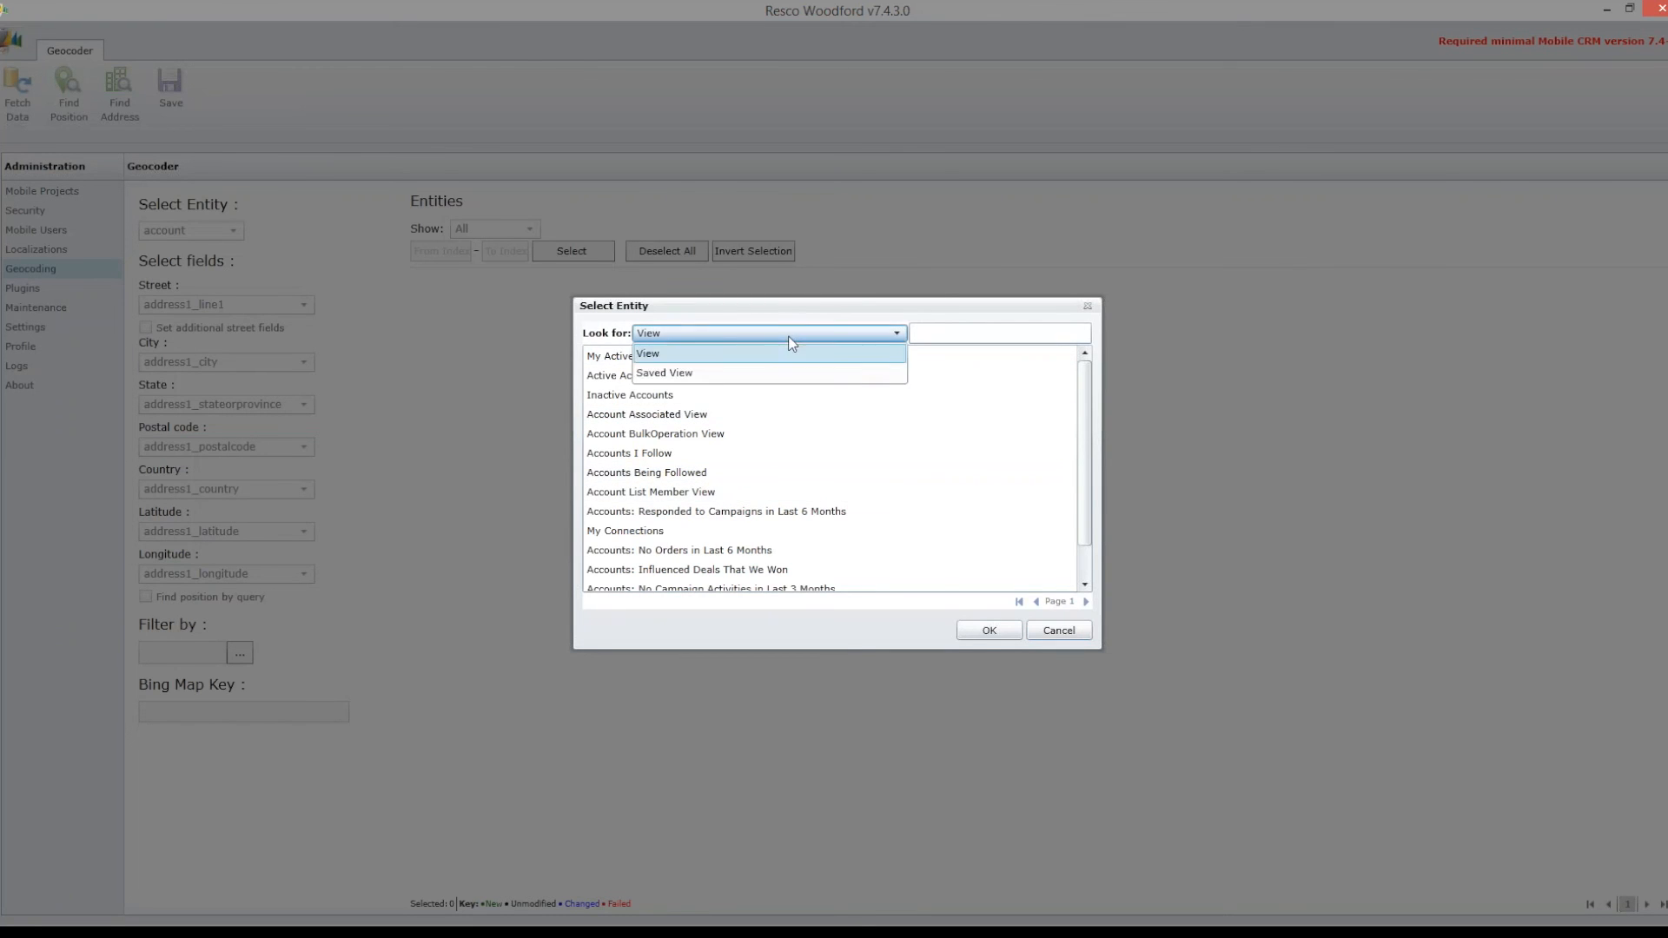
pyautogui.click(691, 374)
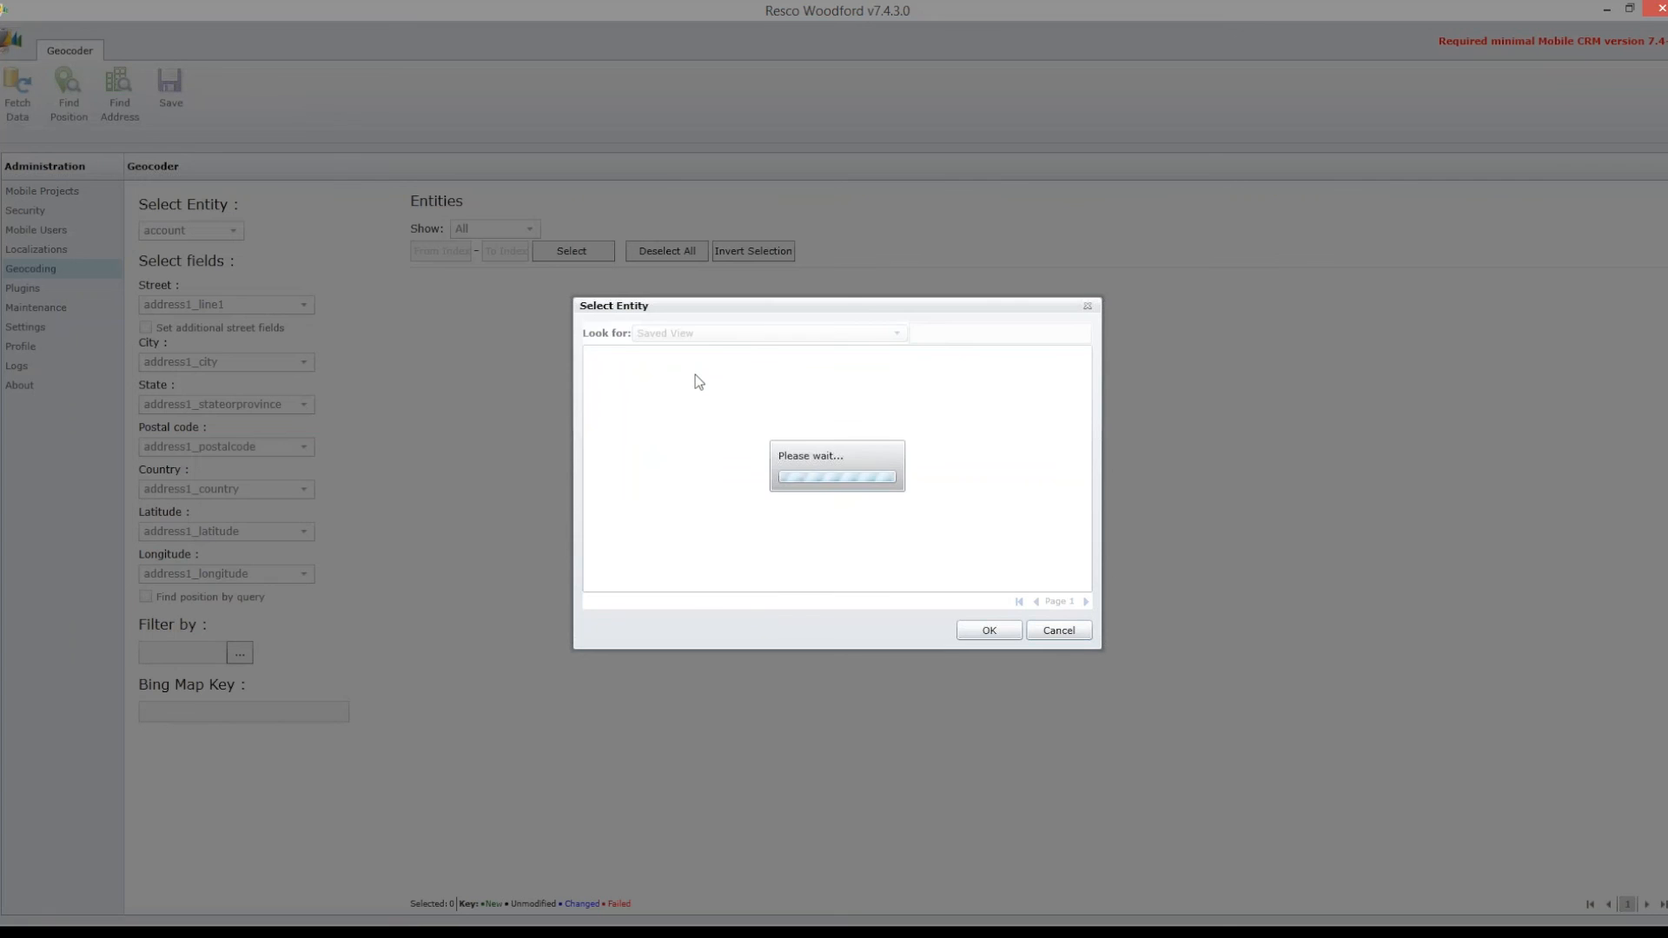
pyautogui.click(671, 360)
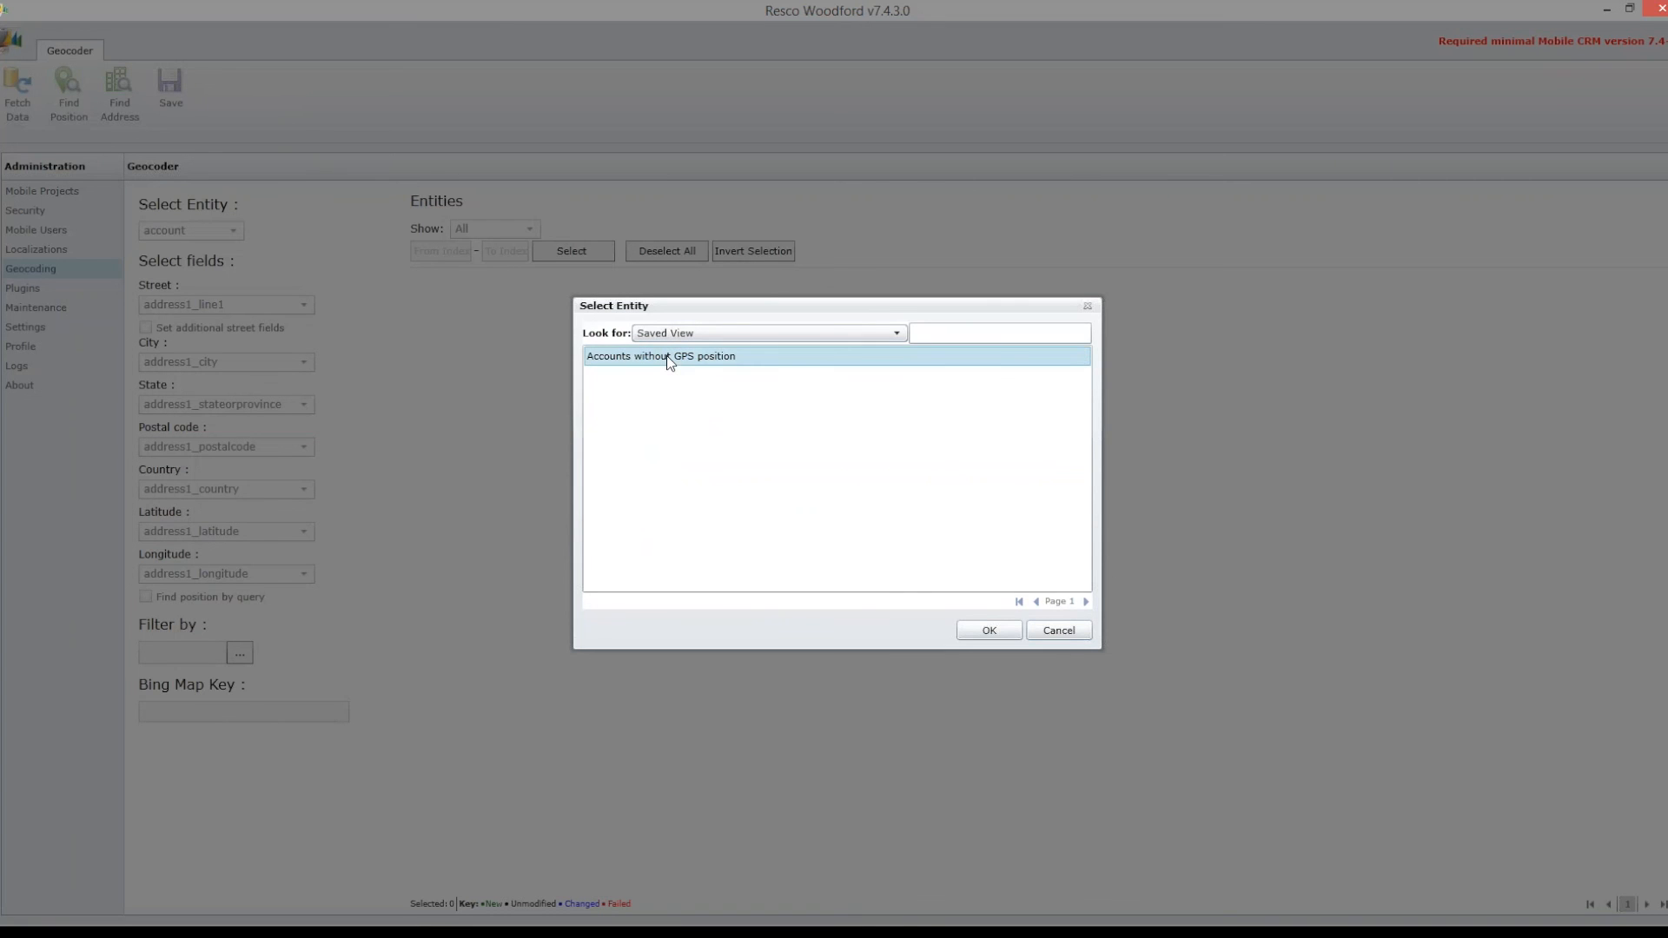
pyautogui.click(990, 631)
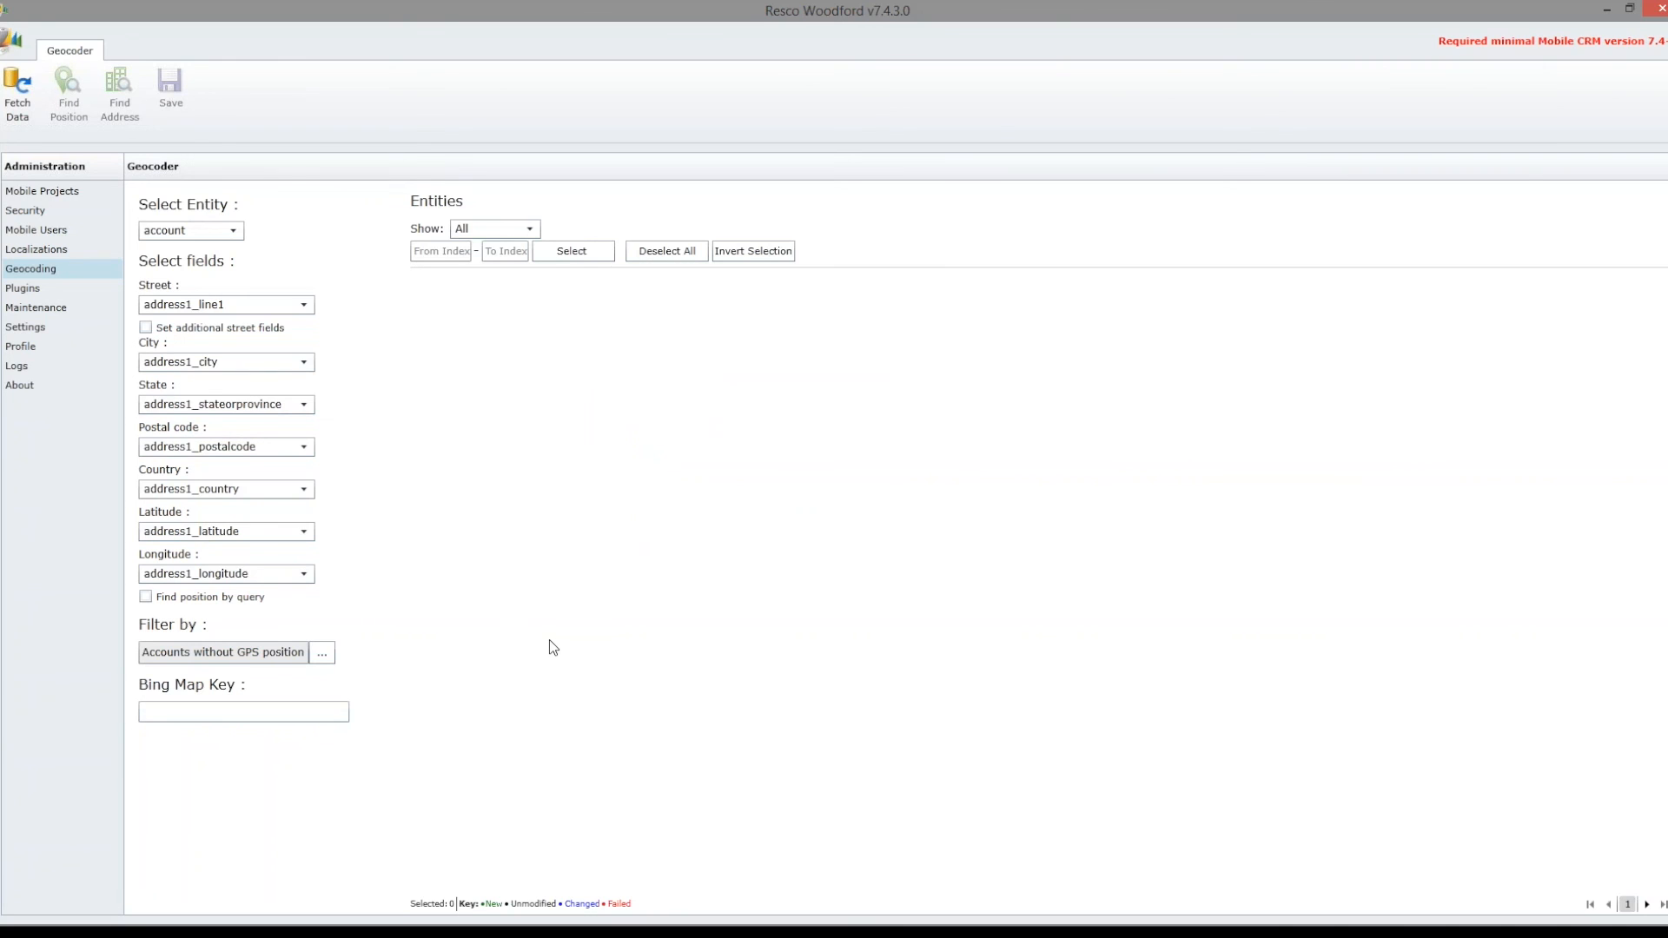
# Paste the Bing Map key into the geocoder settings
pyautogui.click(233, 708)
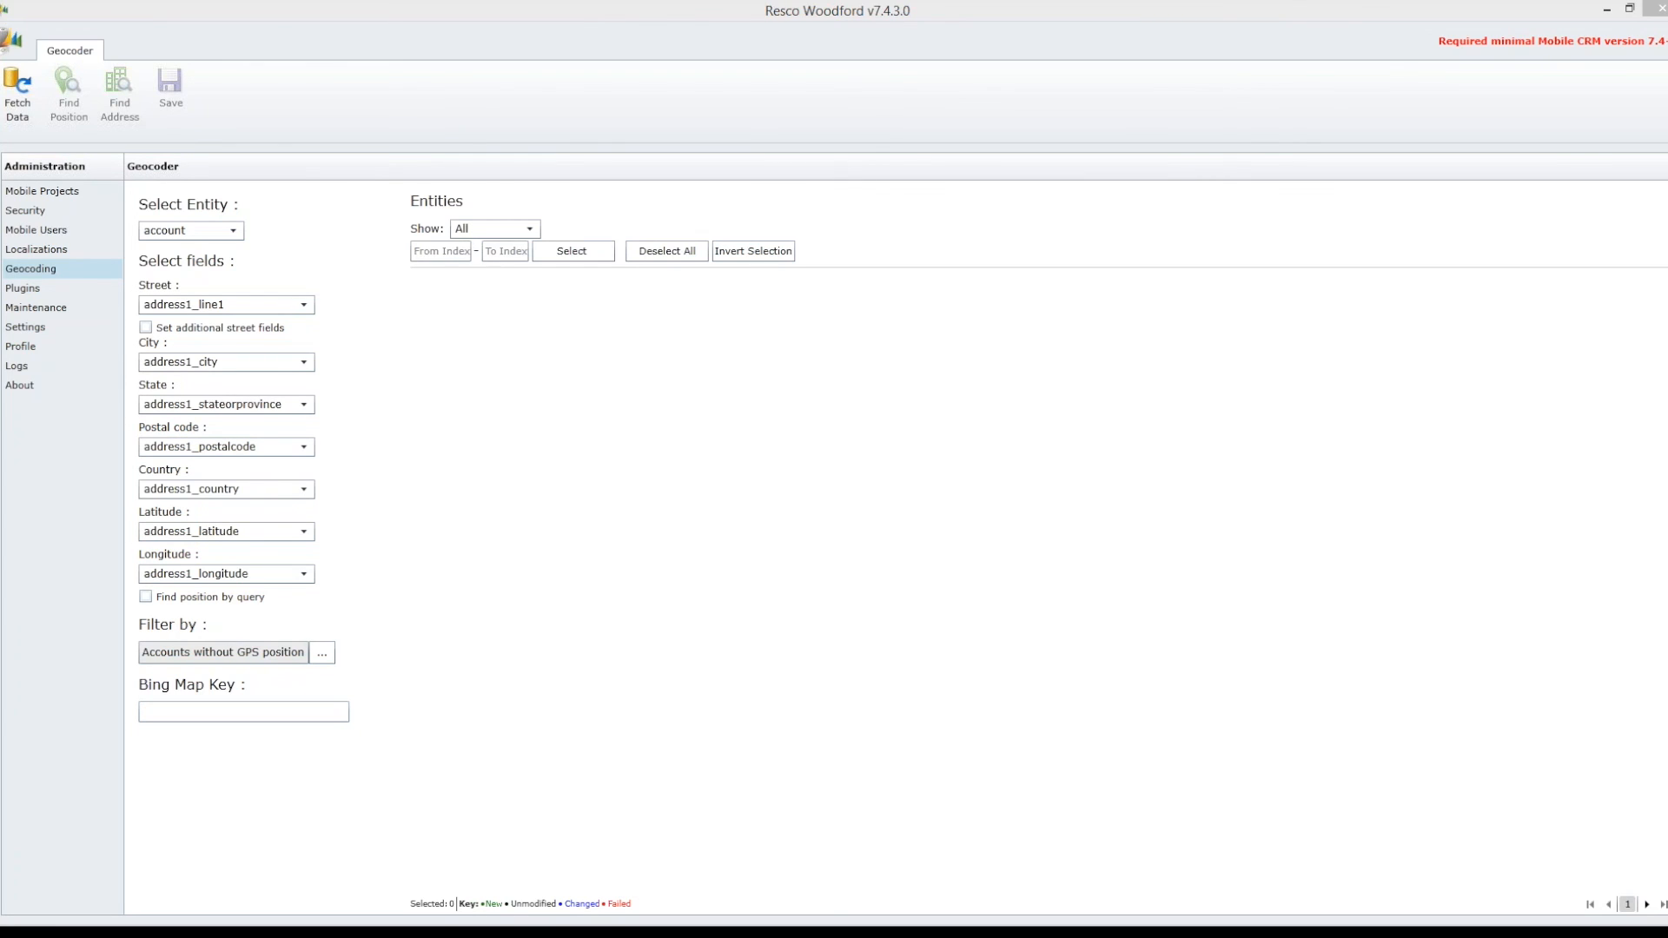
pyautogui.click(163, 714)
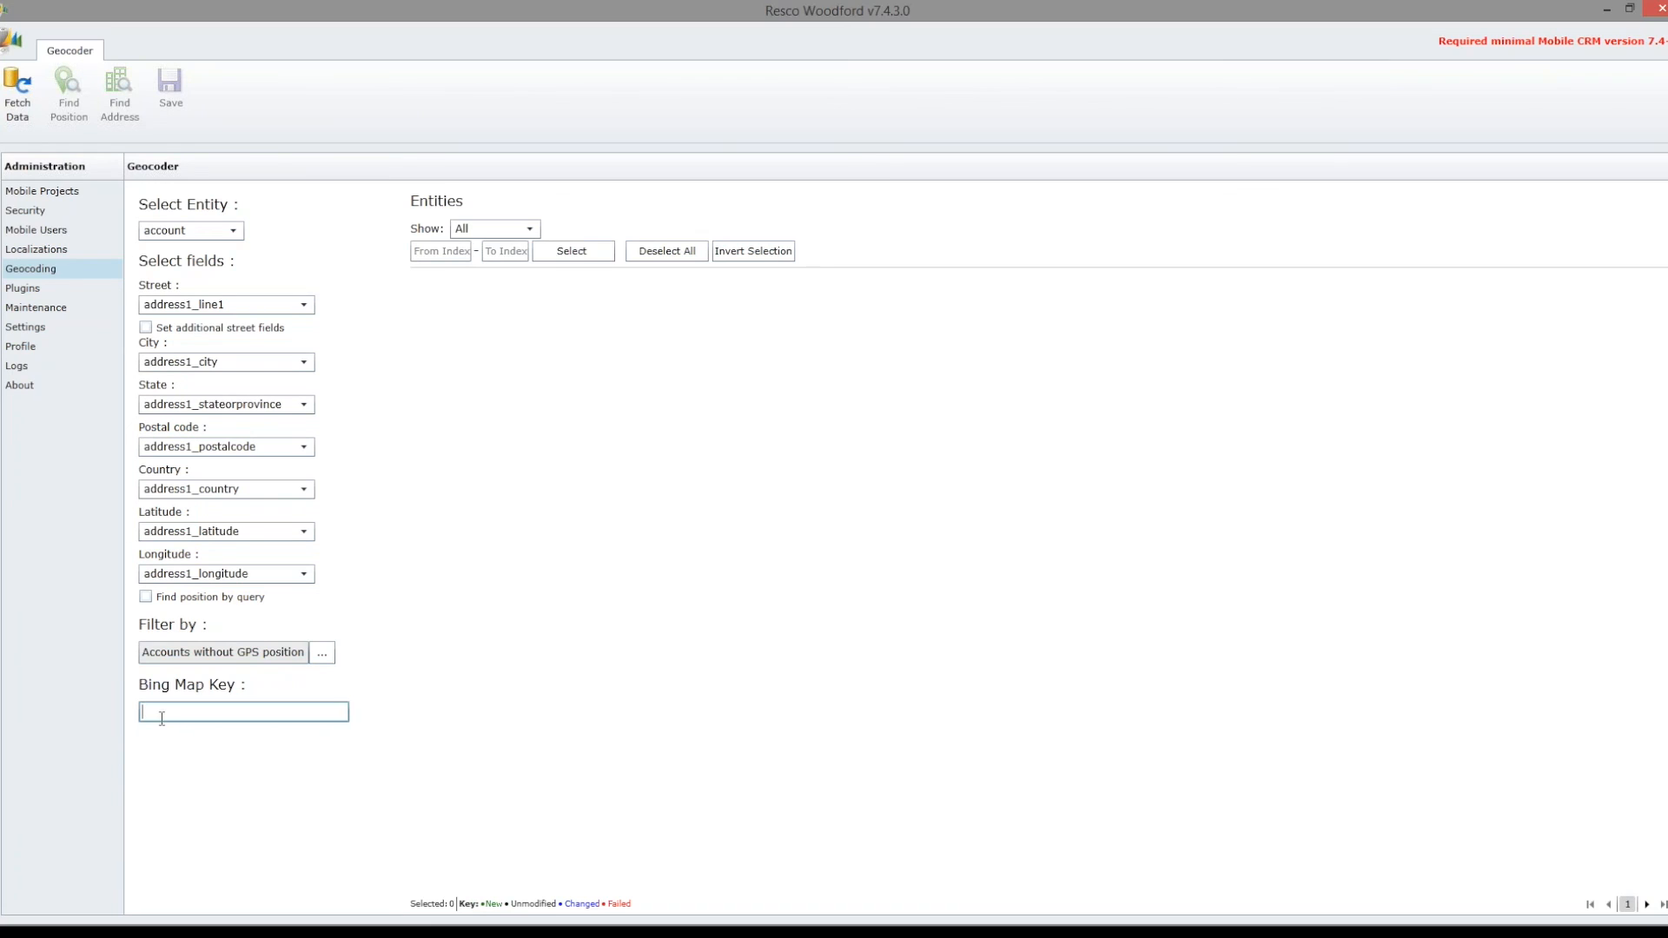
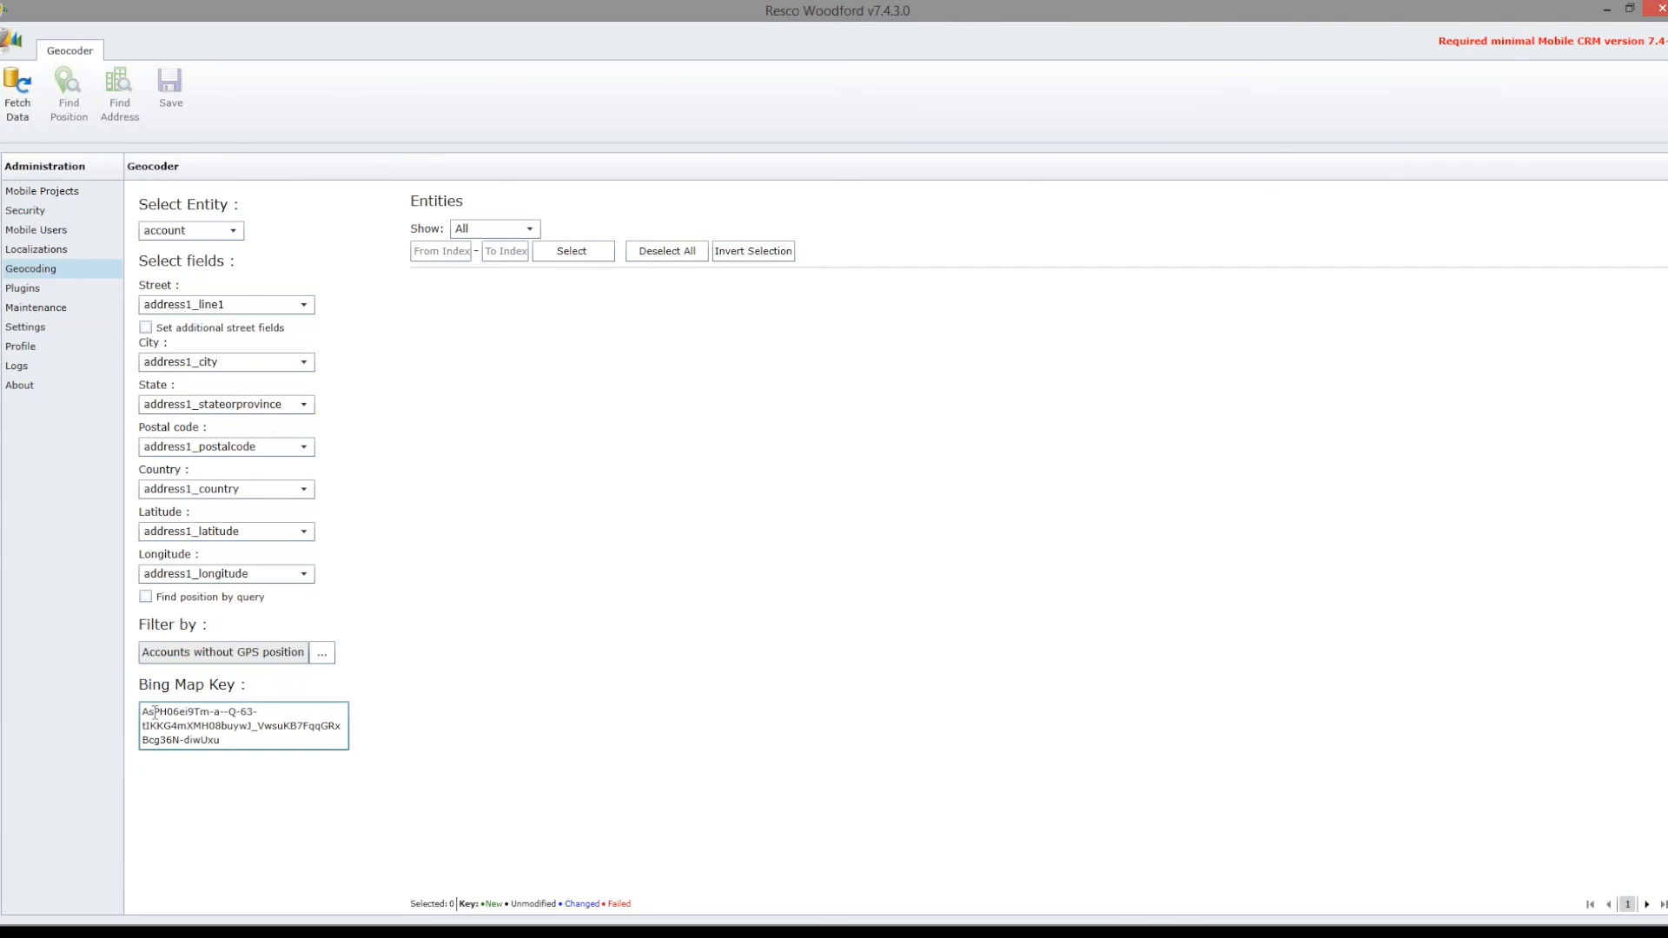
# Fetch the filtered account records and find the GPS positions for all of them
pyautogui.click(18, 99)
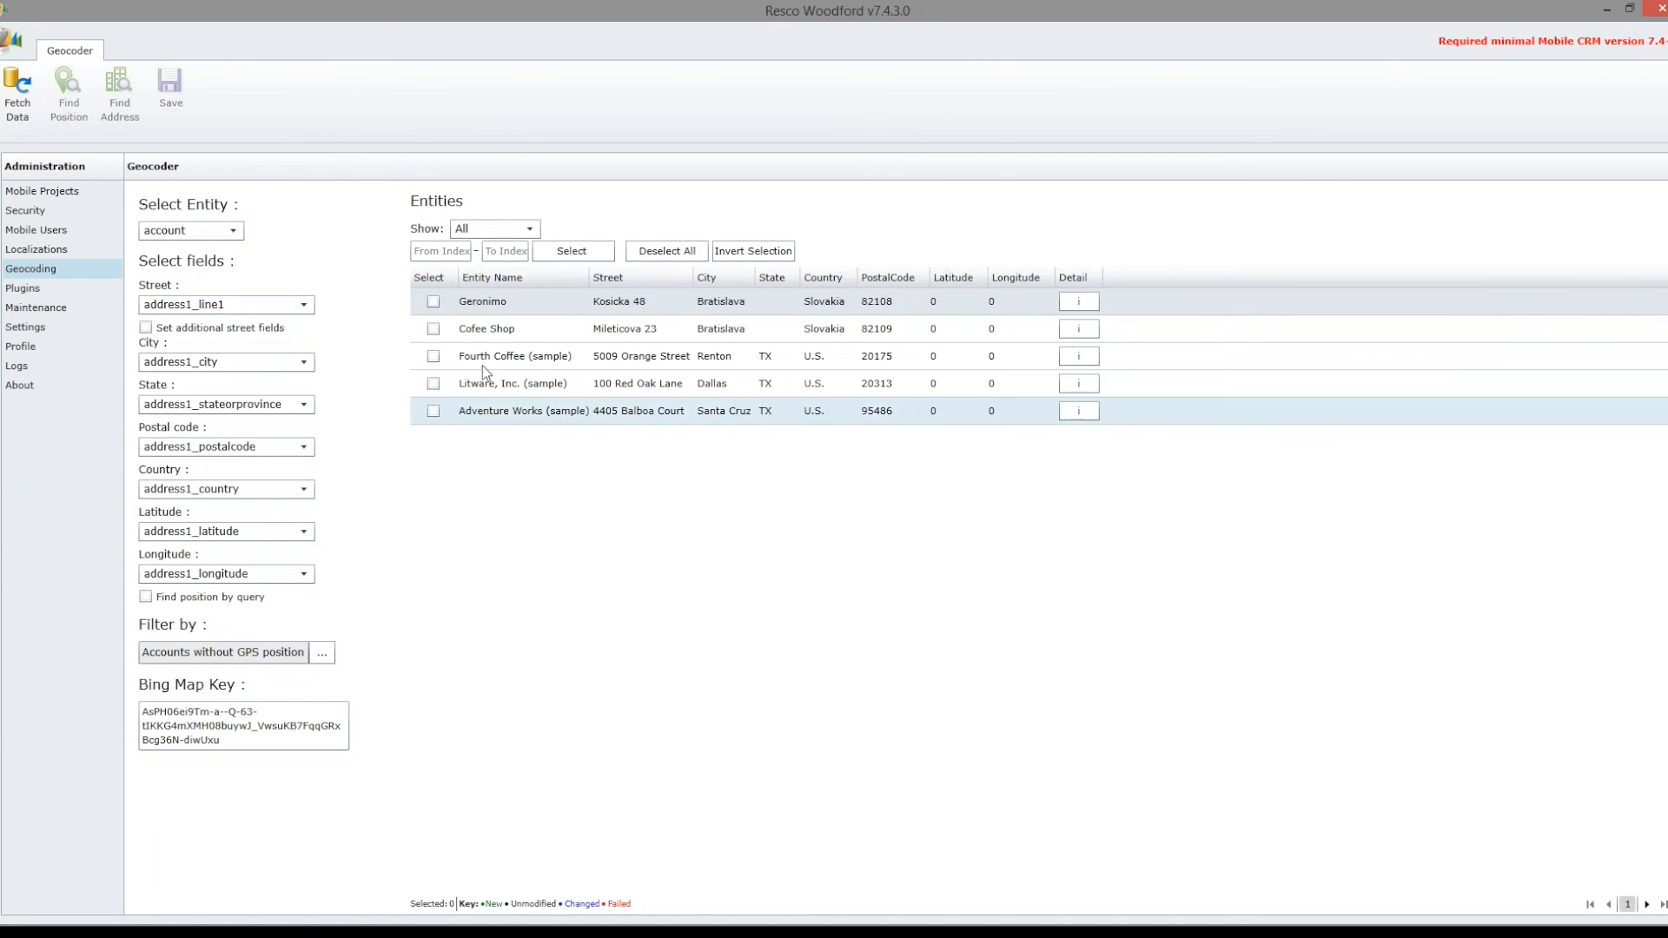
pyautogui.click(585, 255)
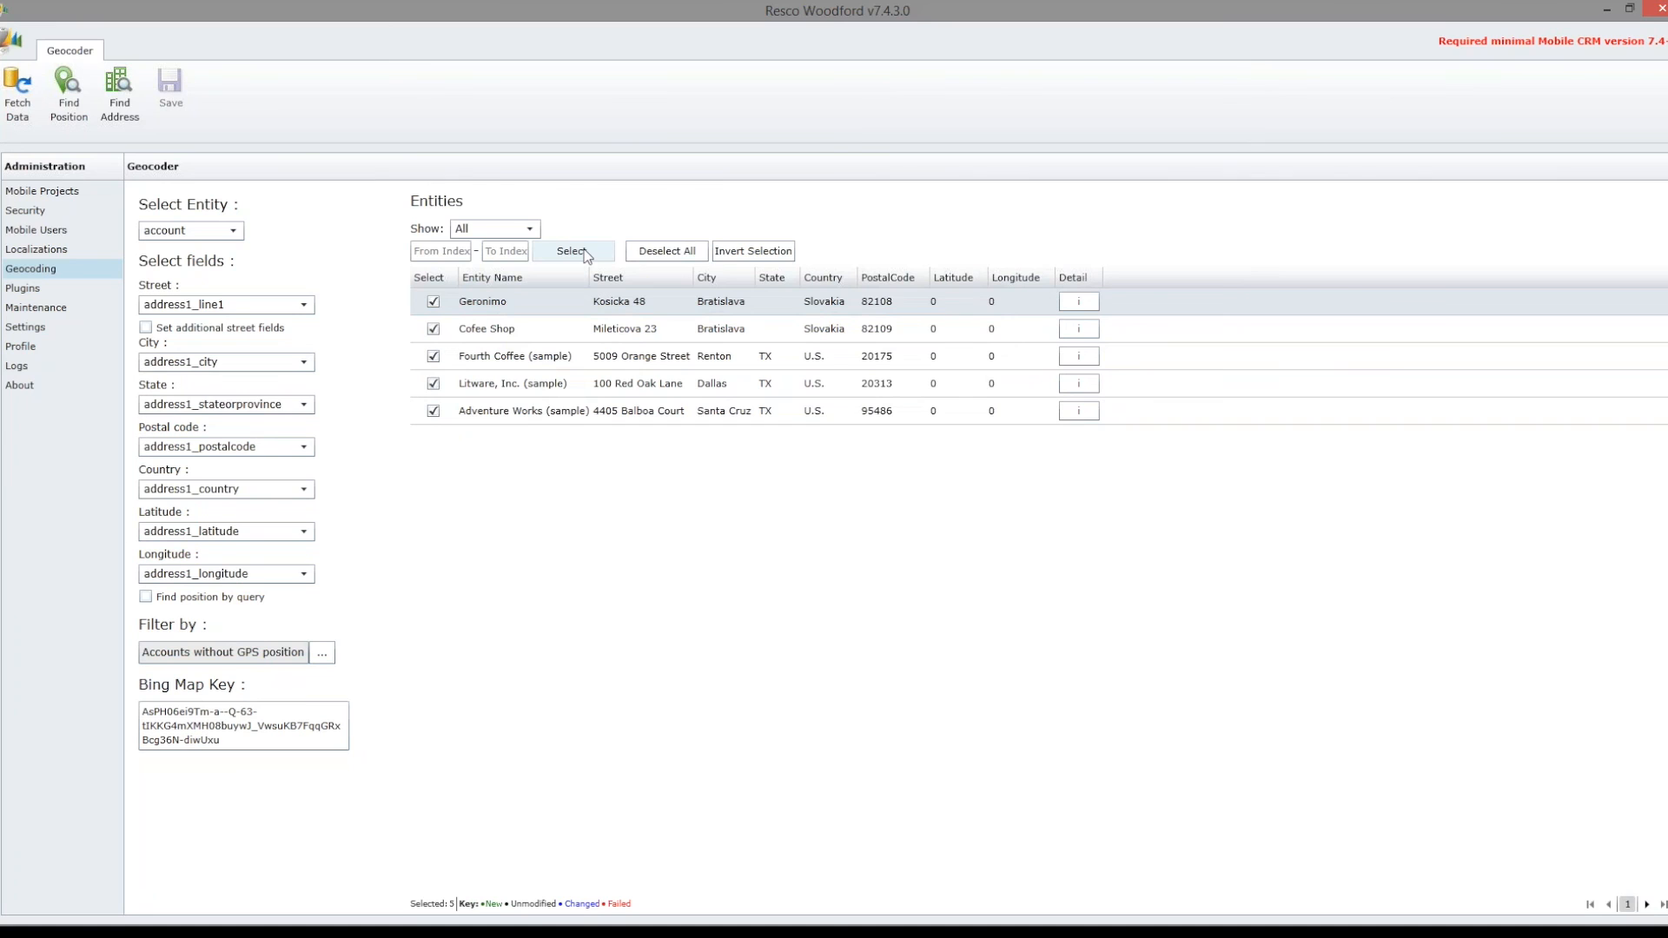
pyautogui.click(70, 94)
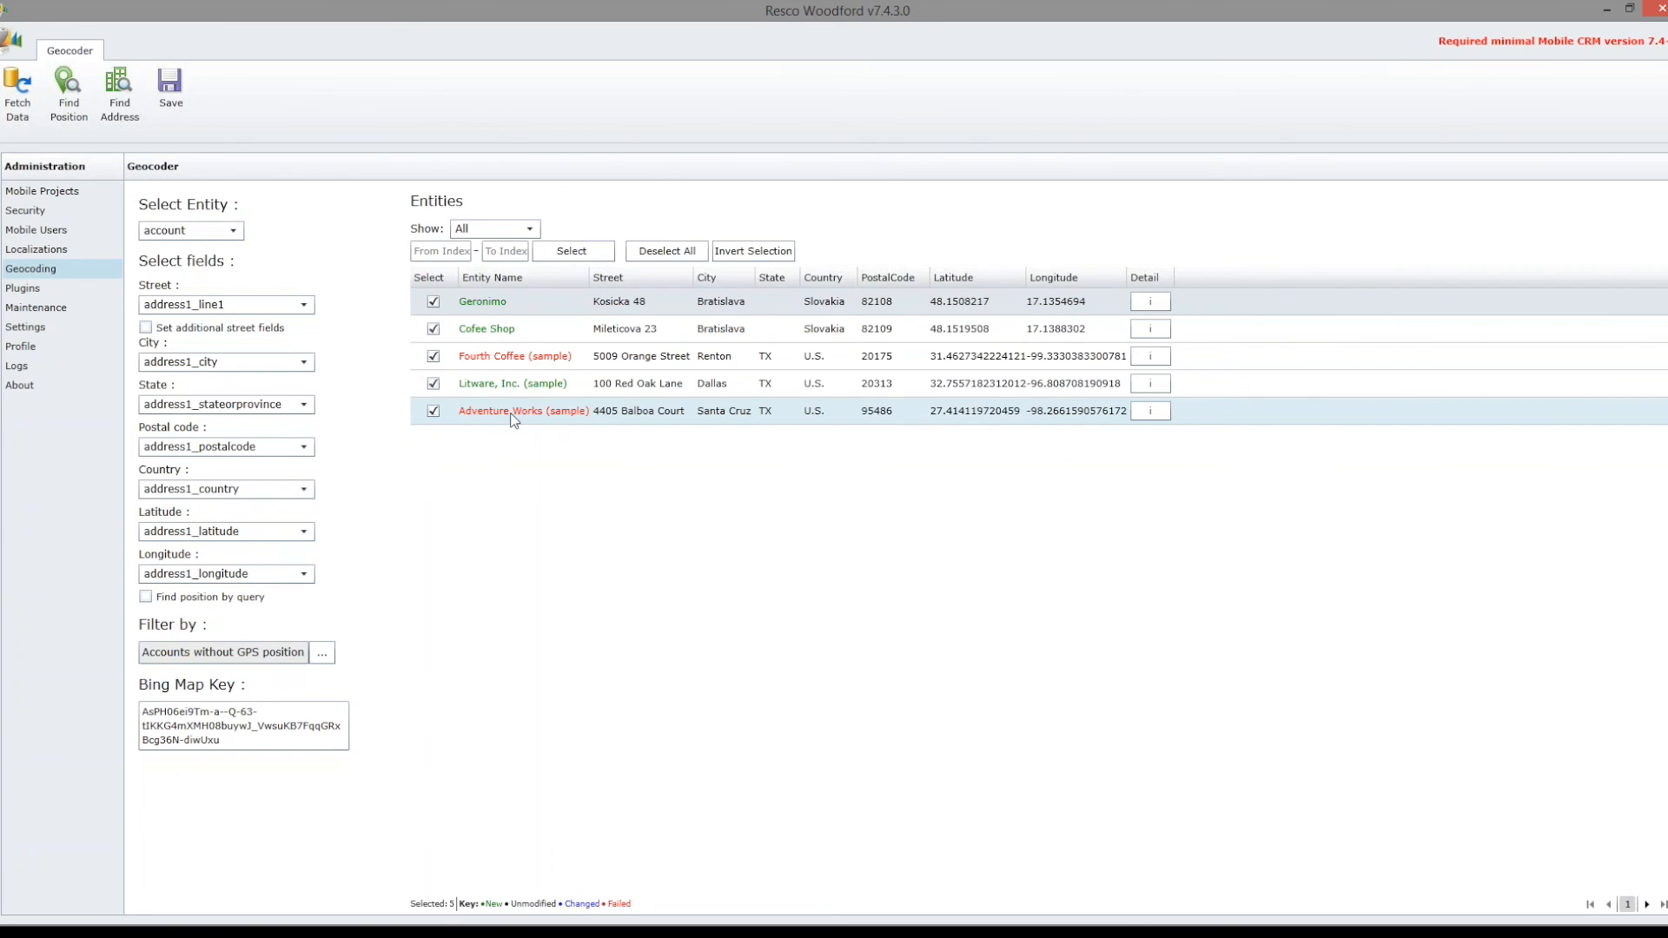
# Open the map detail of Fourth Coffee (sample), move its pin onto County Road 225 and confirm the location update
pyautogui.click(1156, 355)
pyautogui.click(1155, 356)
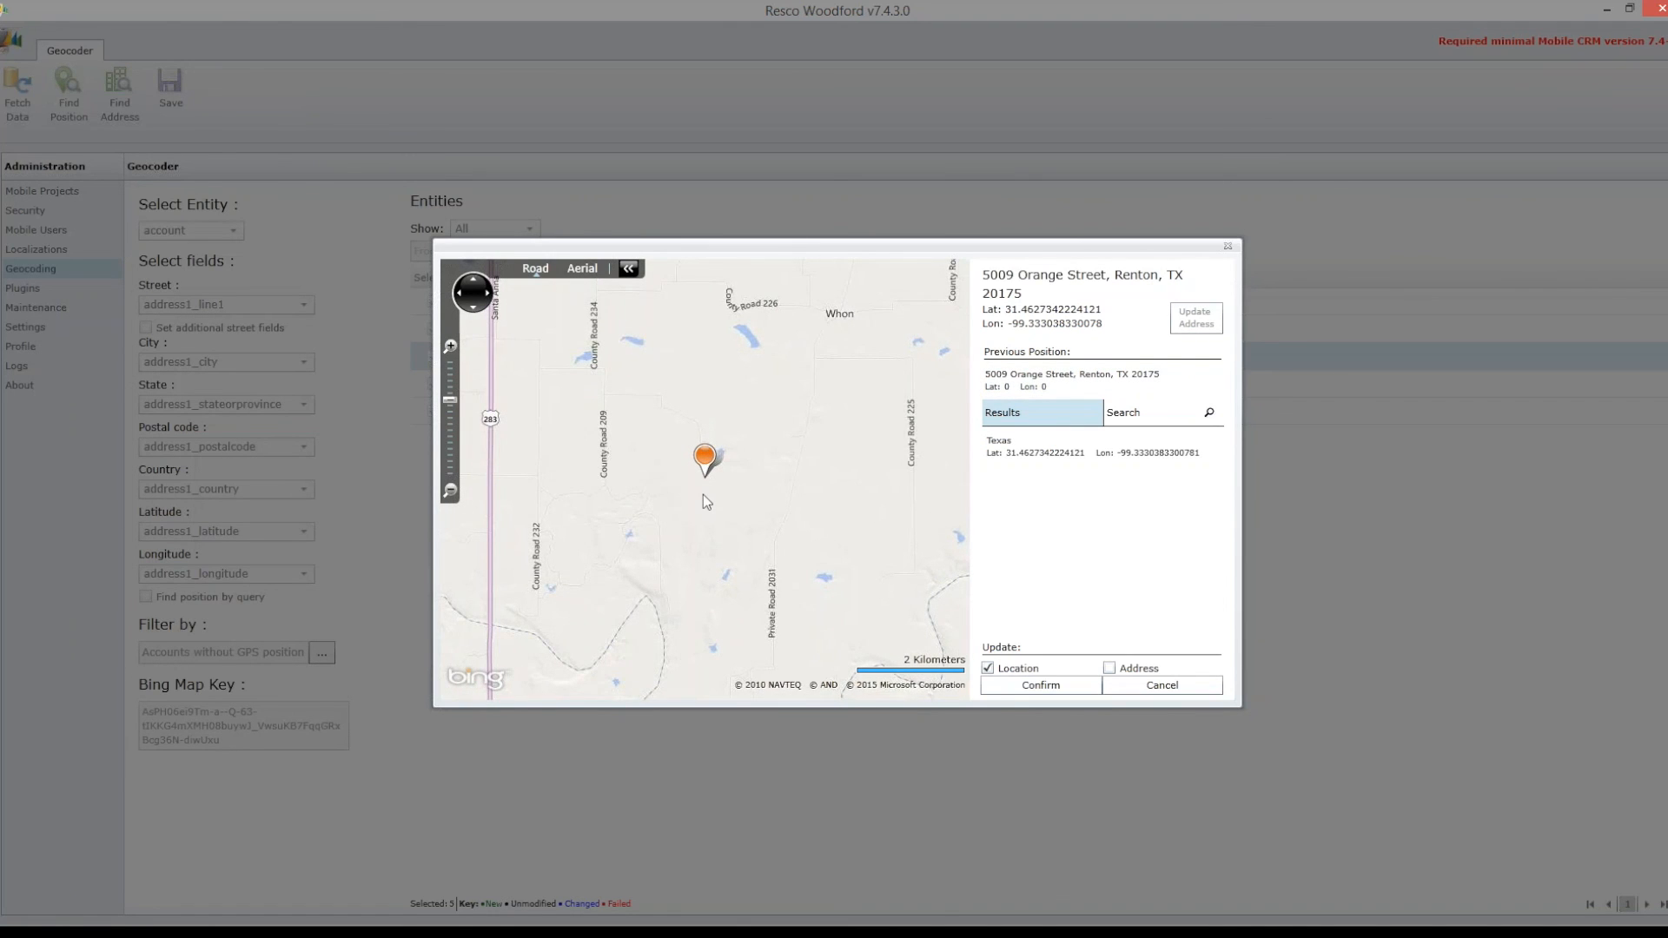
pyautogui.scroll(1, 707, 488)
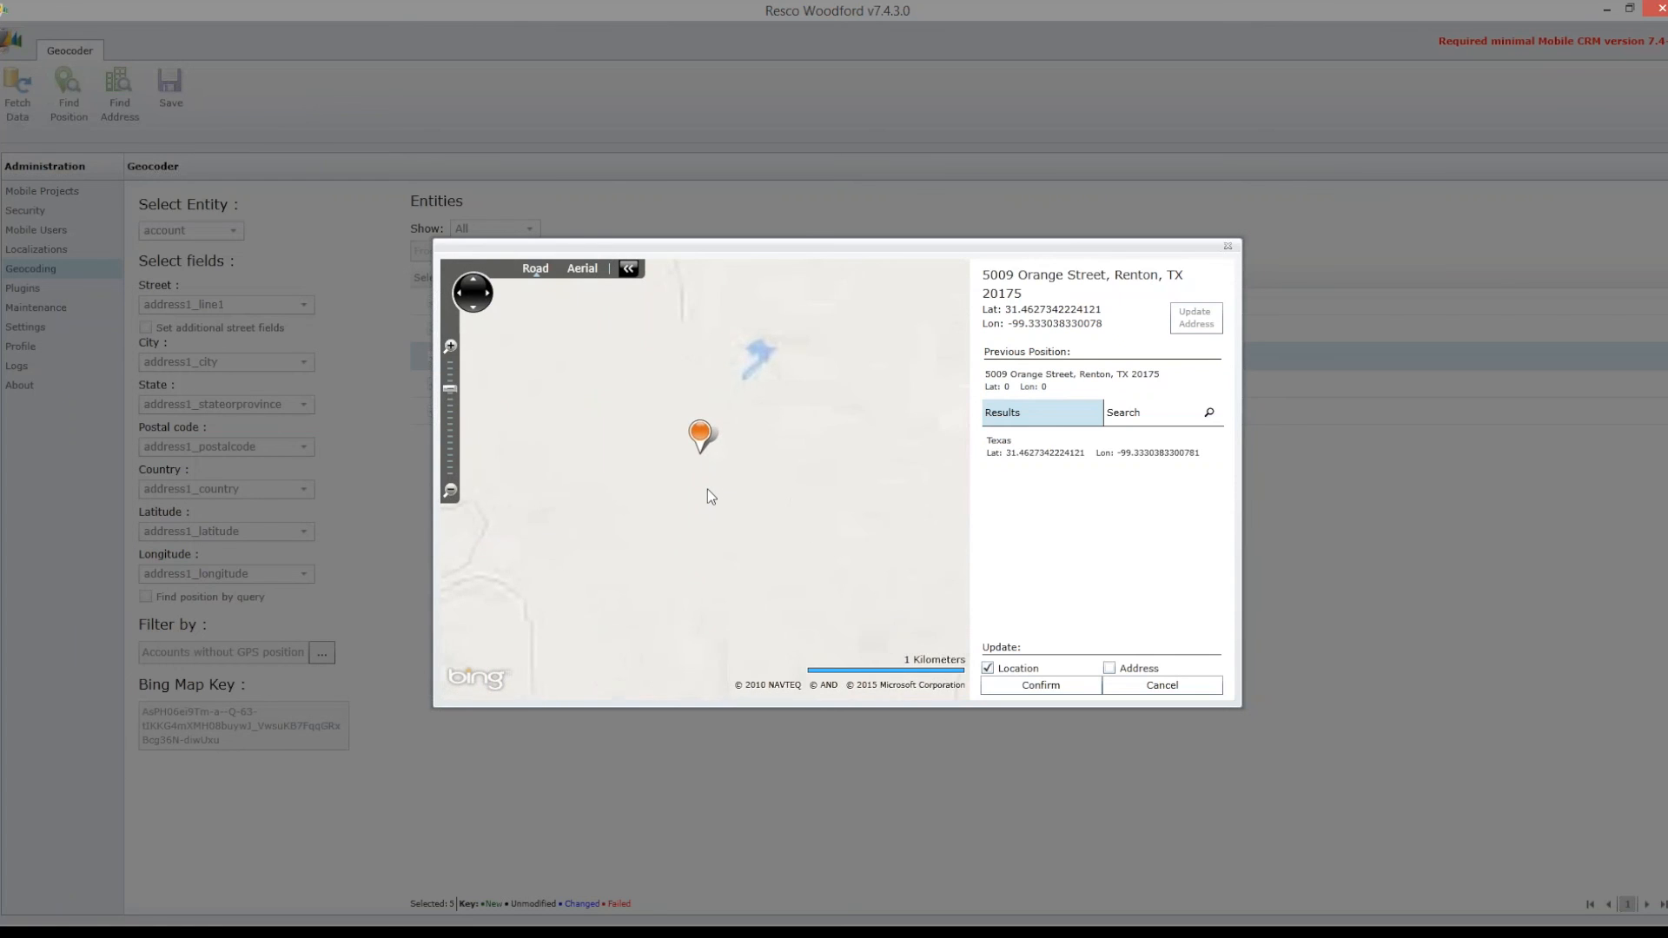
pyautogui.scroll(-1, 708, 462)
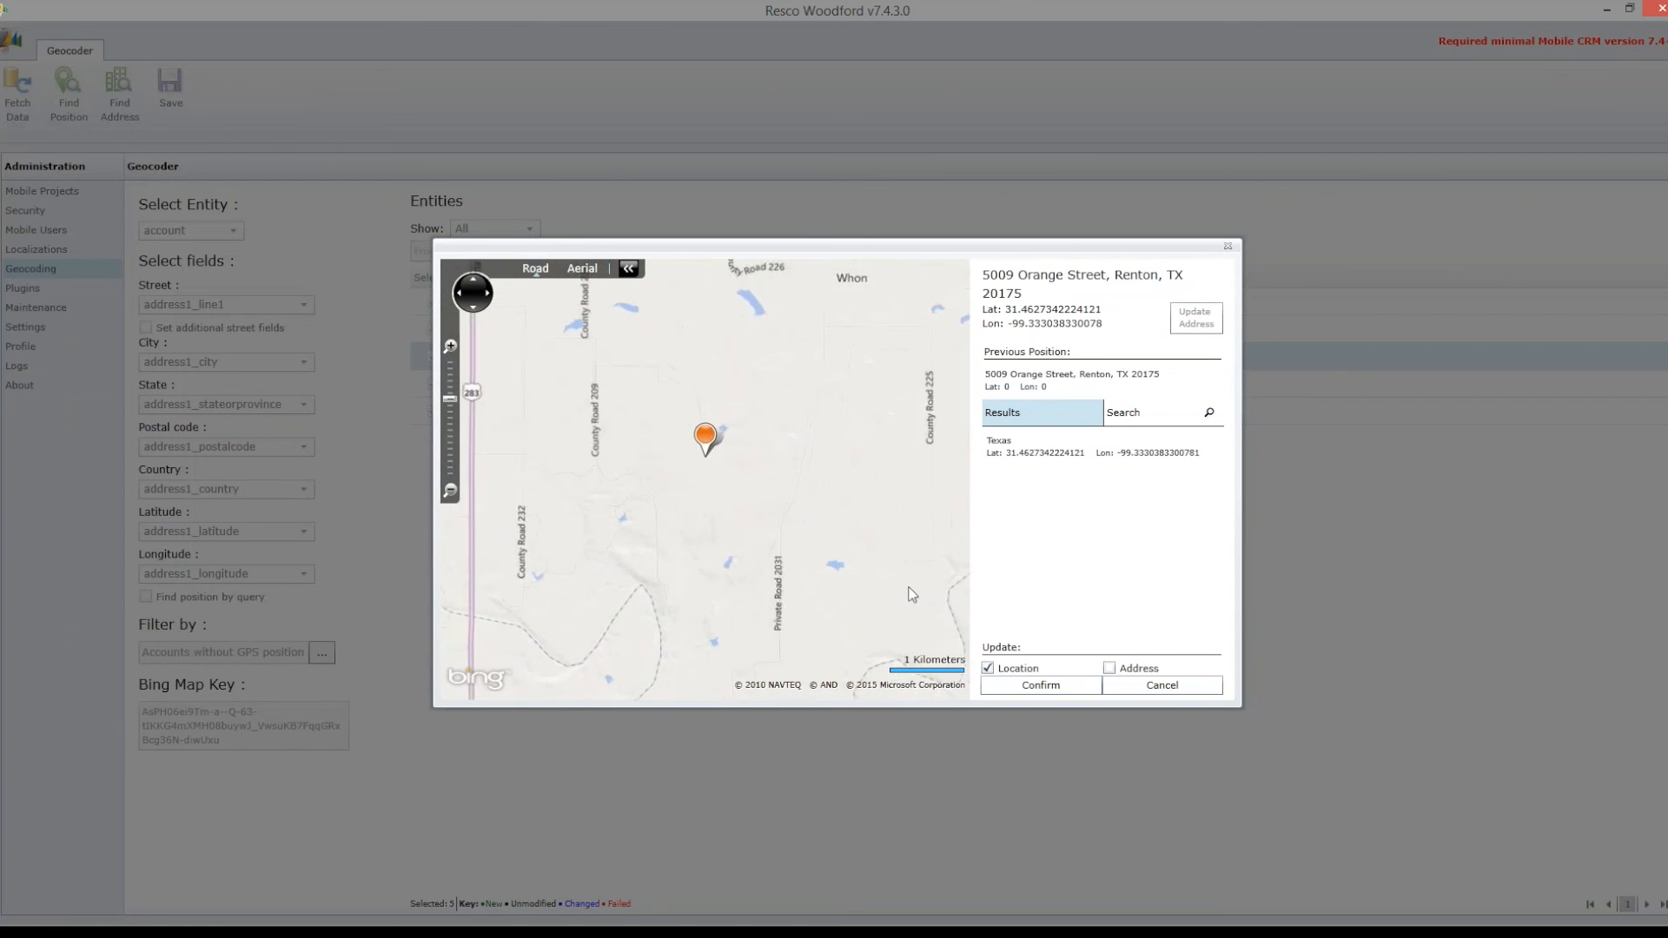
pyautogui.moveTo(708, 439); pyautogui.dragTo(919, 397)
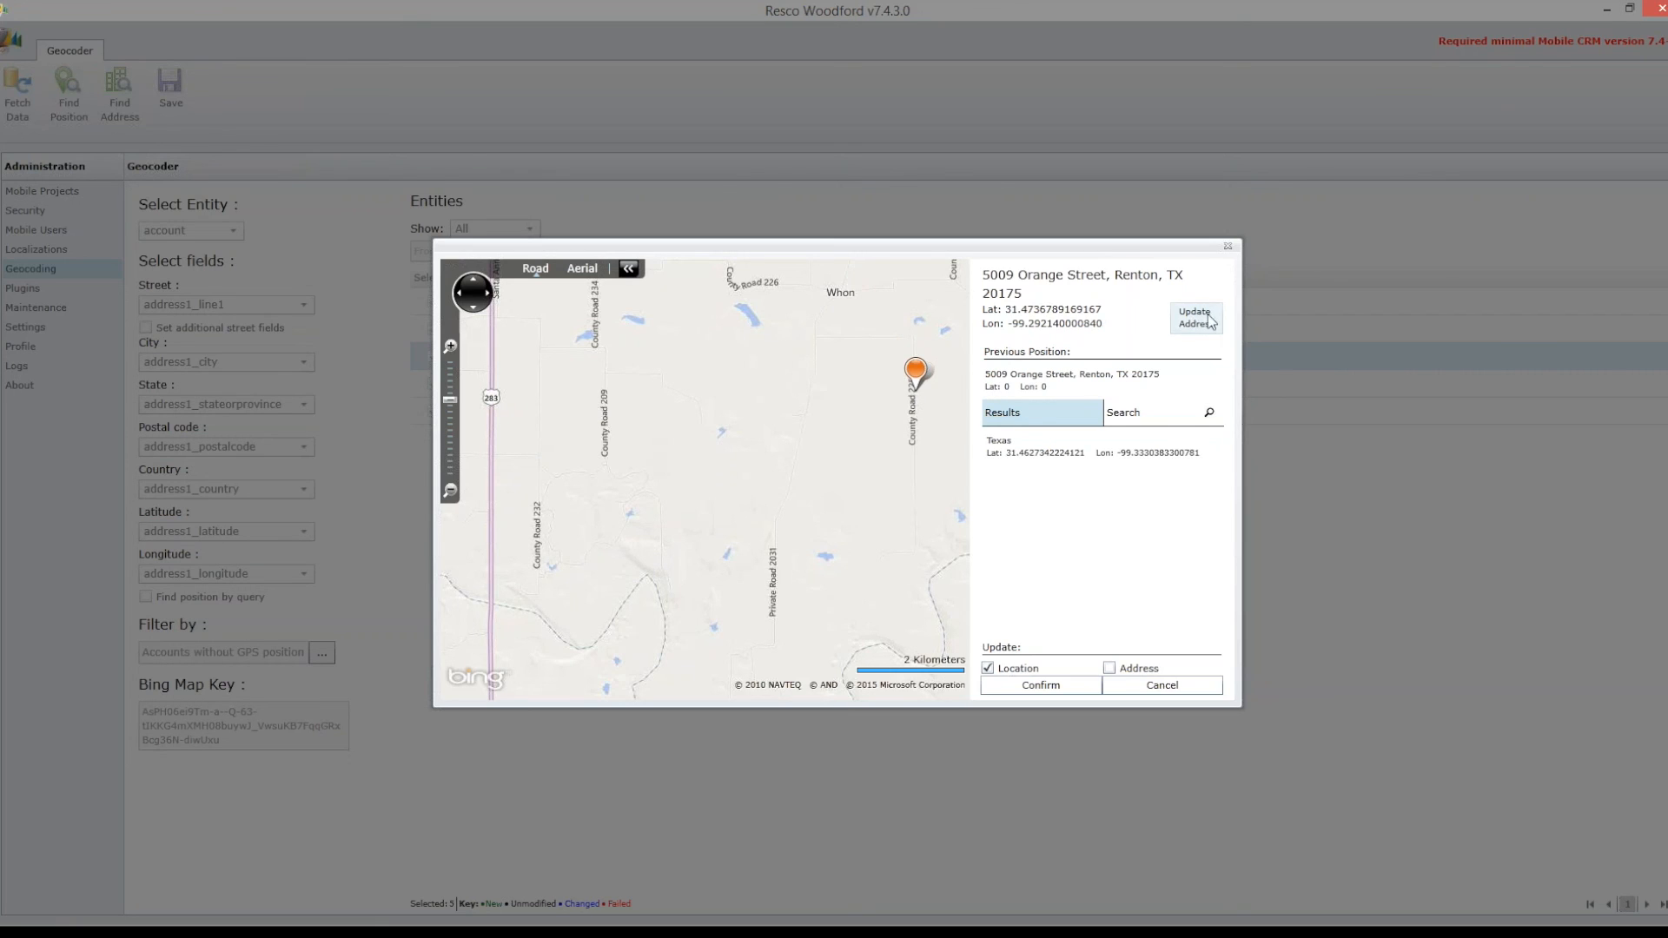
pyautogui.click(1037, 687)
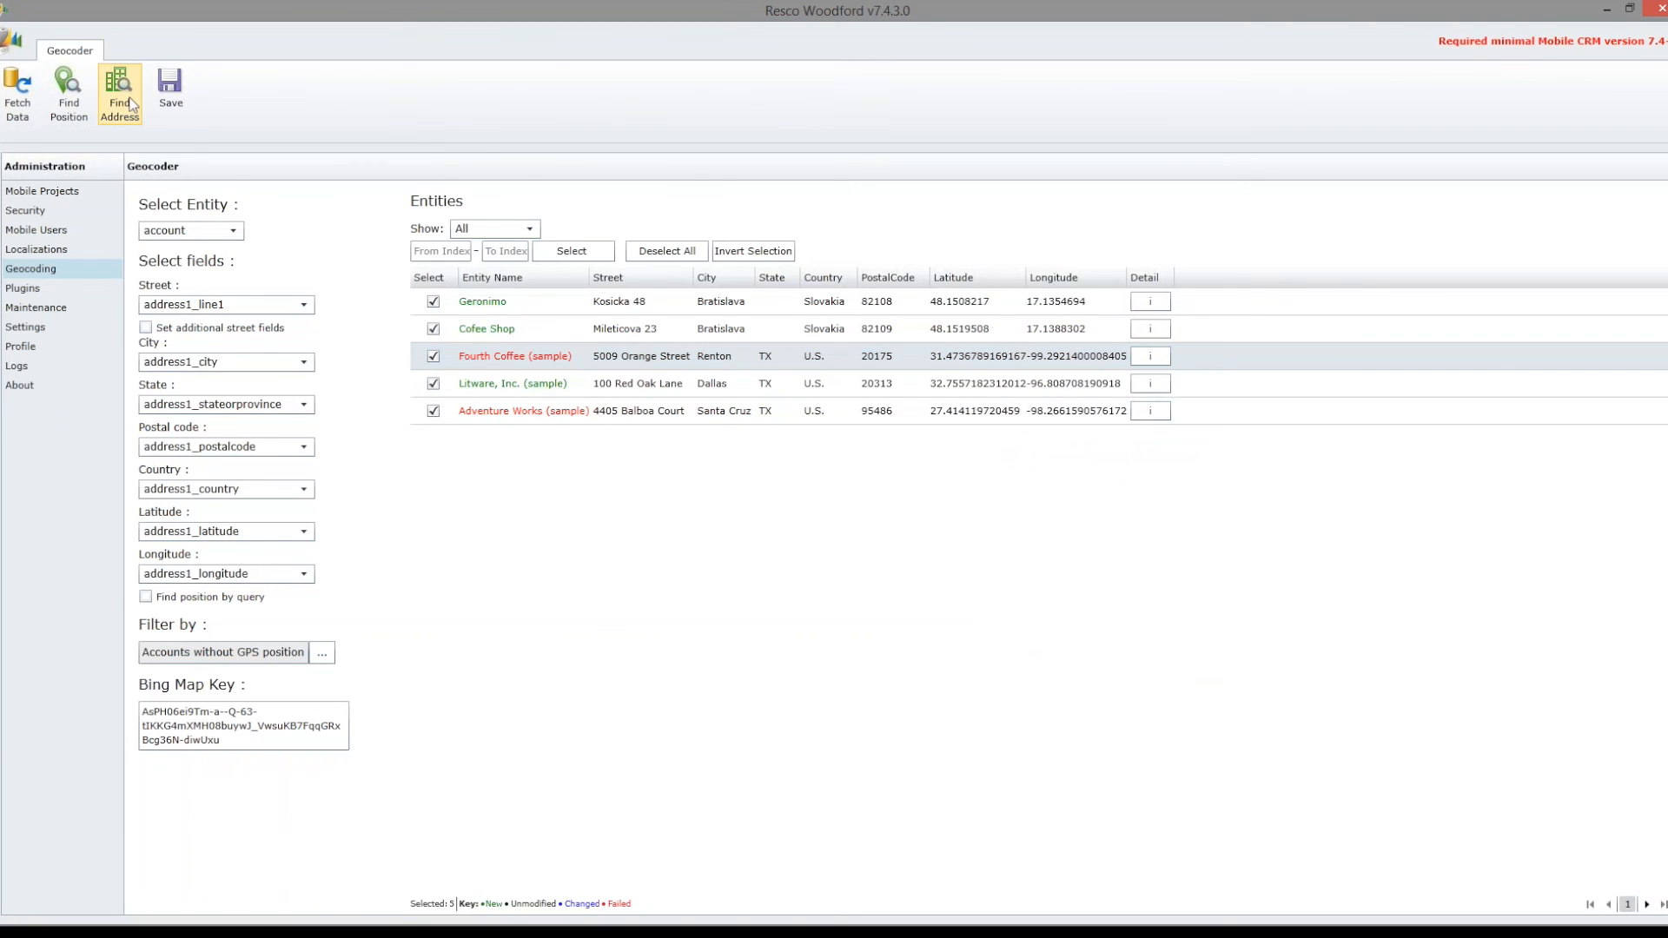
# Find the address from the position for Fourth Coffee (sample) only, and save the geocoding of all listed accounts
pyautogui.click(433, 301)
pyautogui.click(433, 383)
pyautogui.click(433, 411)
pyautogui.click(469, 361)
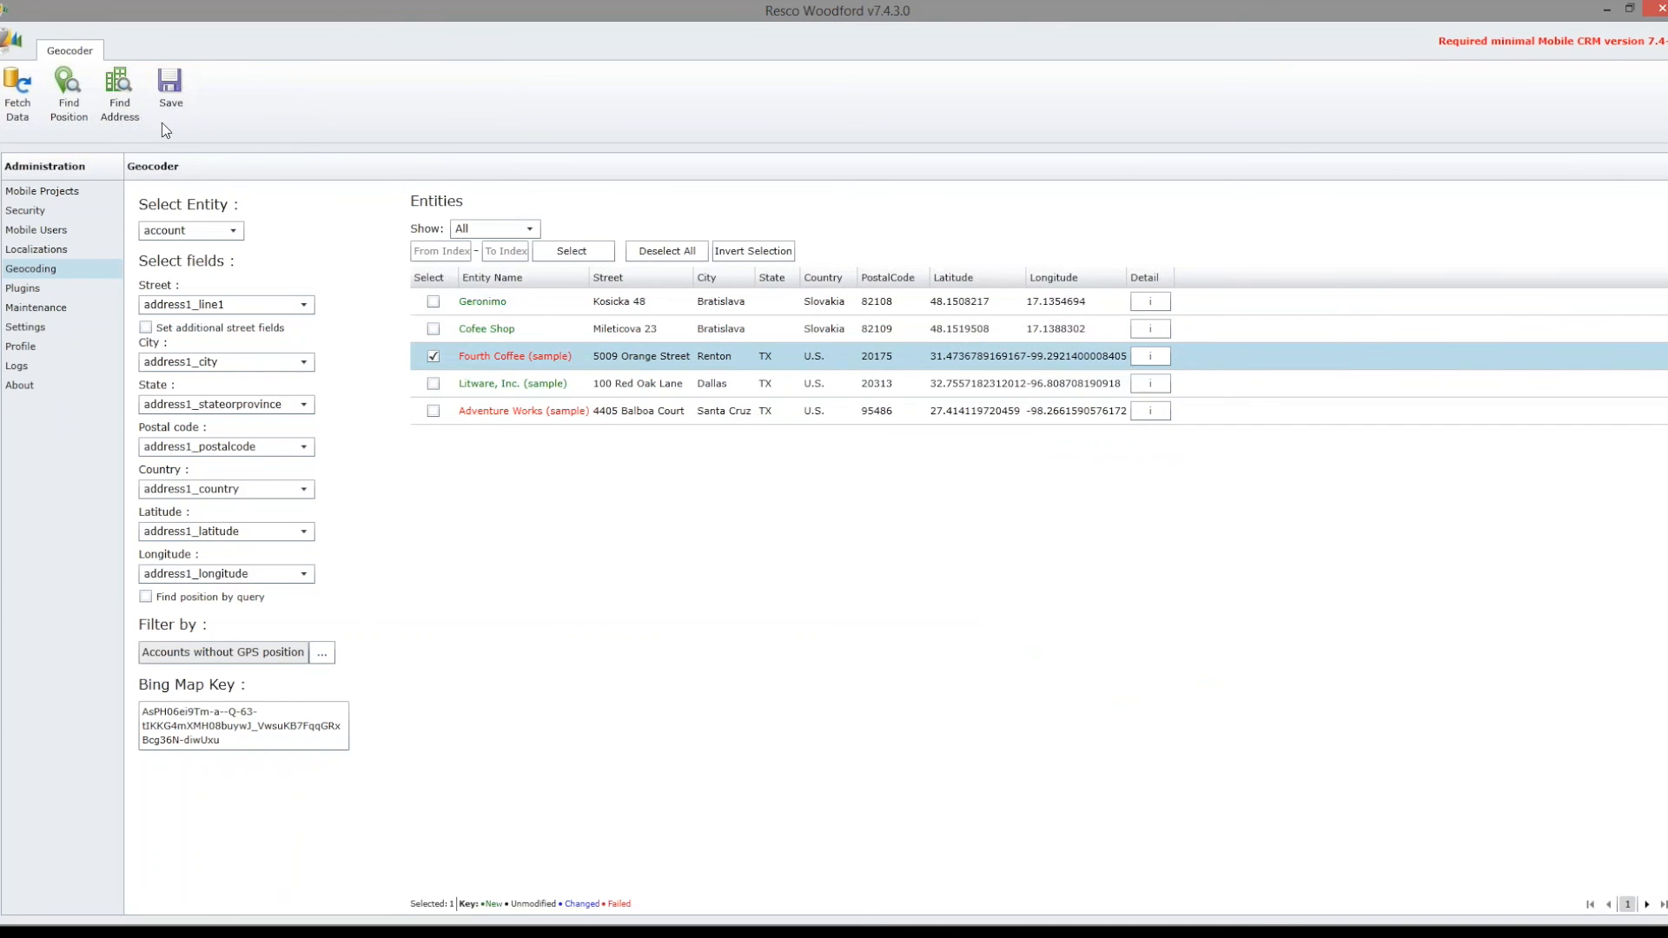
pyautogui.click(115, 86)
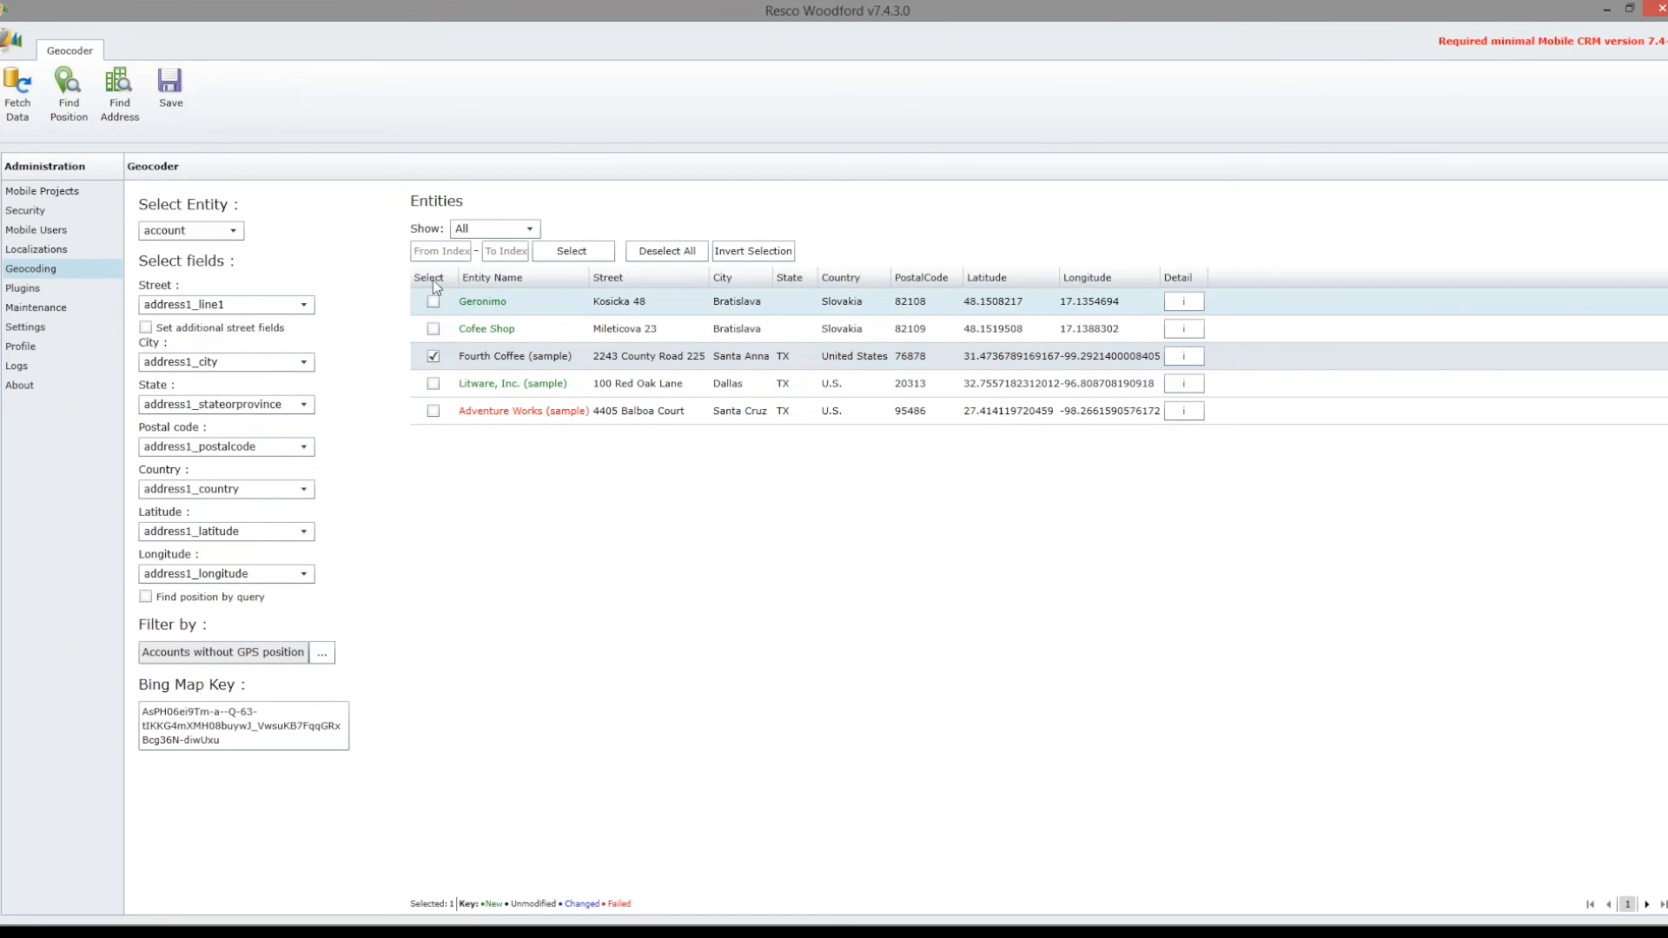
pyautogui.click(571, 250)
pyautogui.click(170, 88)
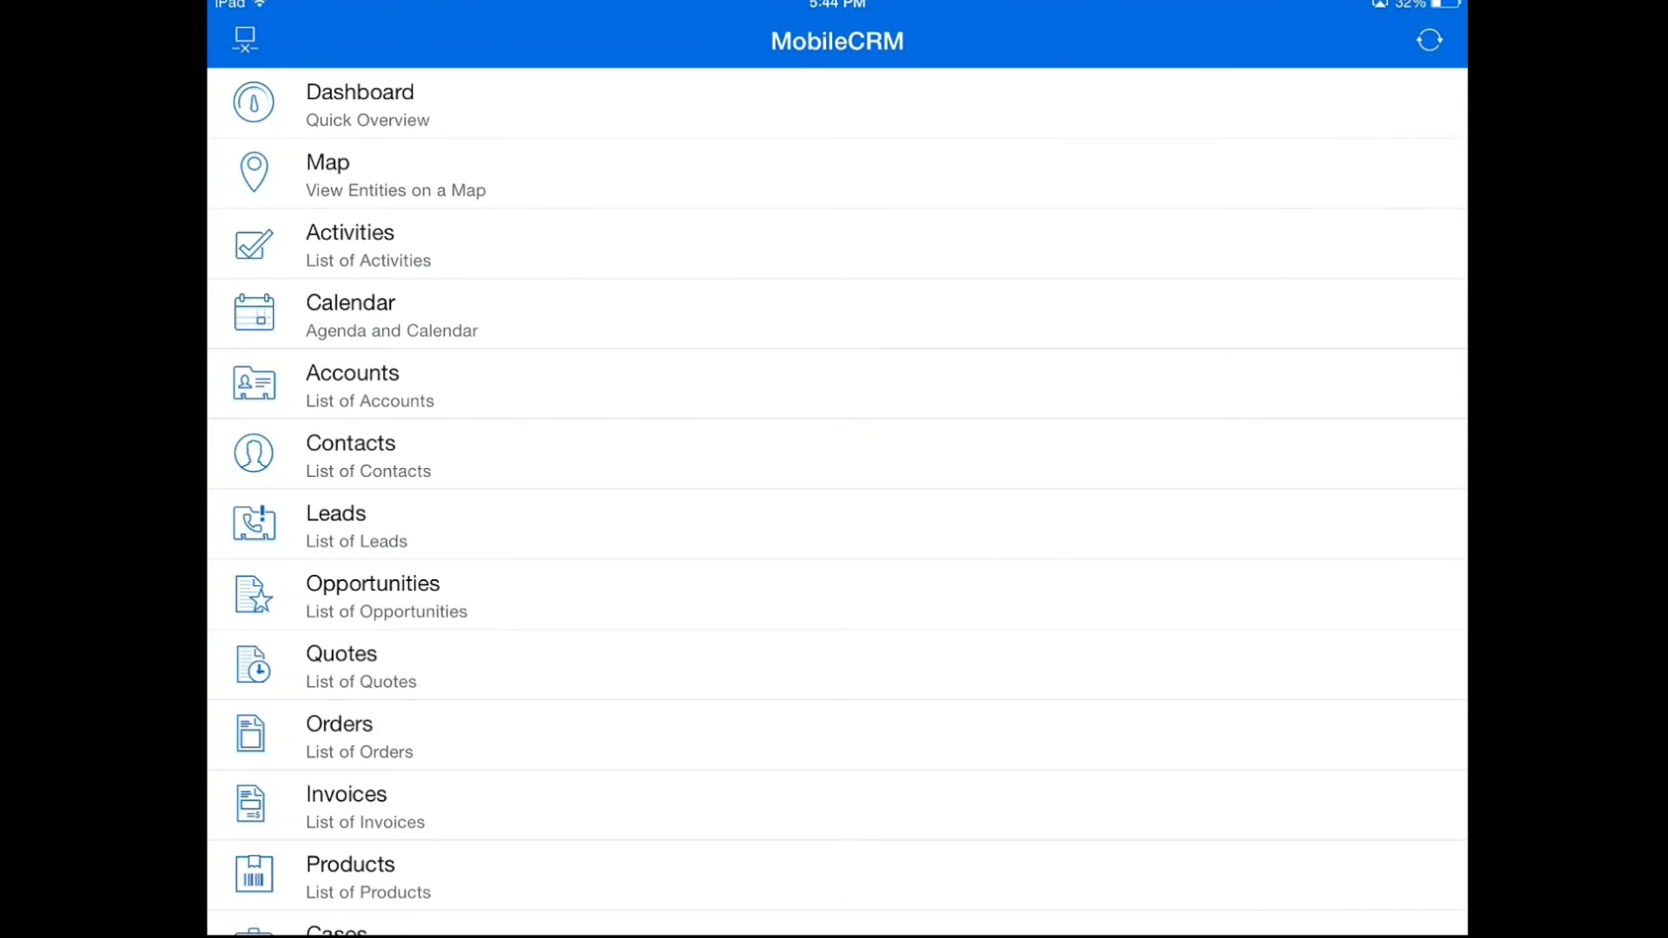
# Switch to the MobileCRM app and show the Accounts by relationship list on the map
pyautogui.click(354, 384)
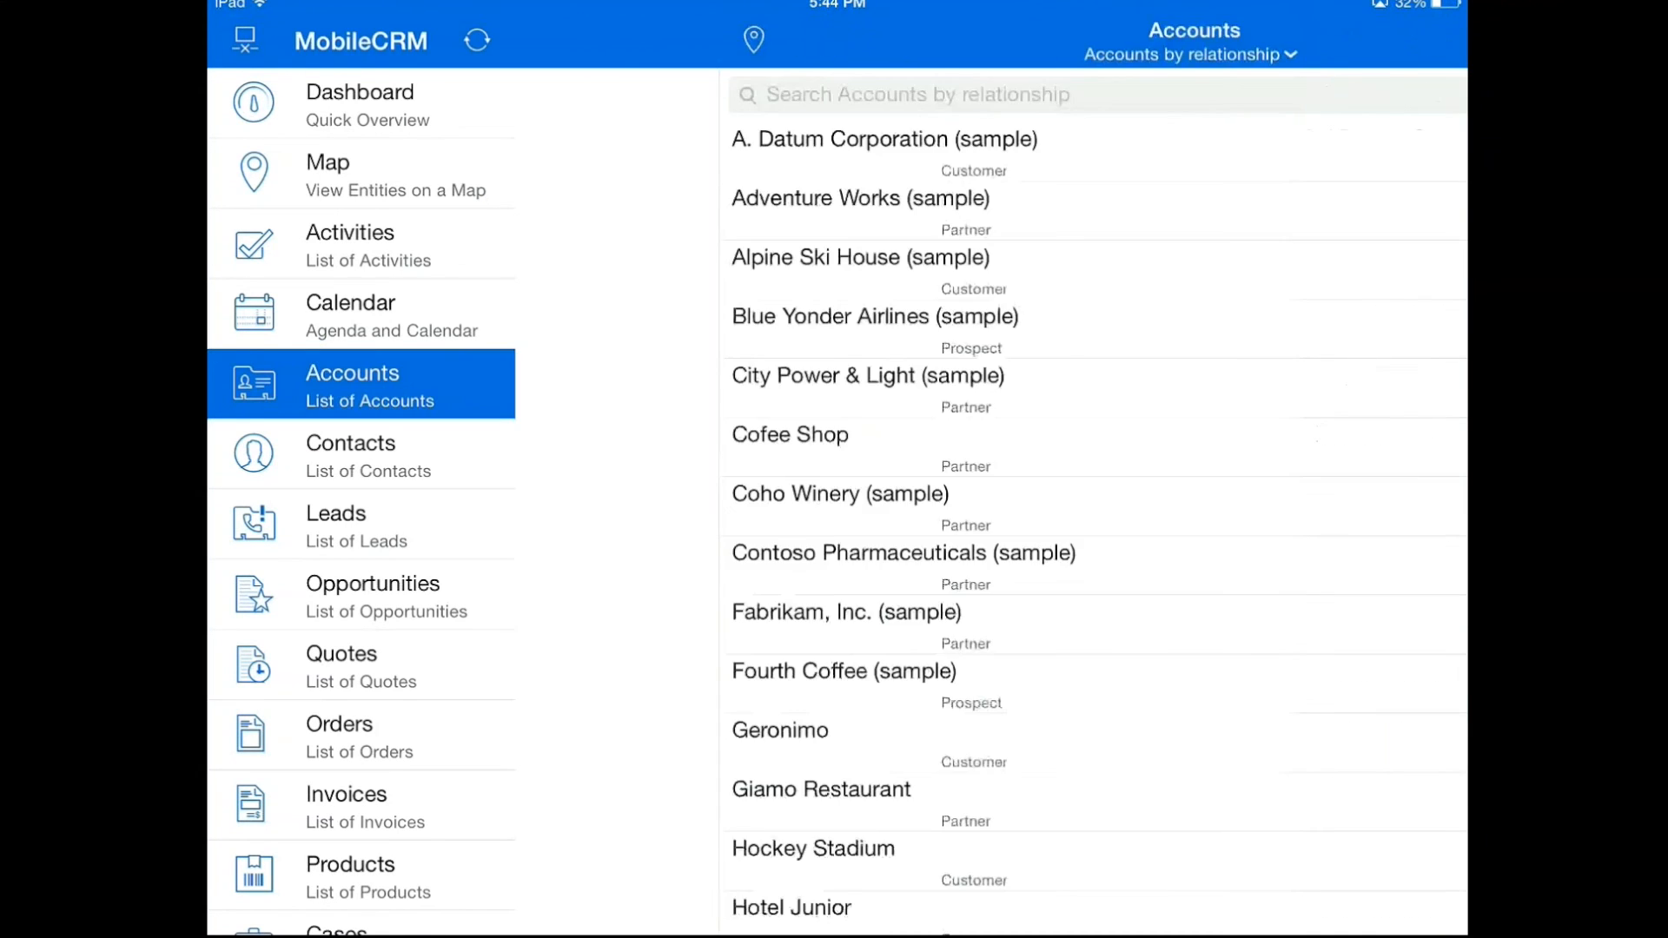
pyautogui.click(550, 41)
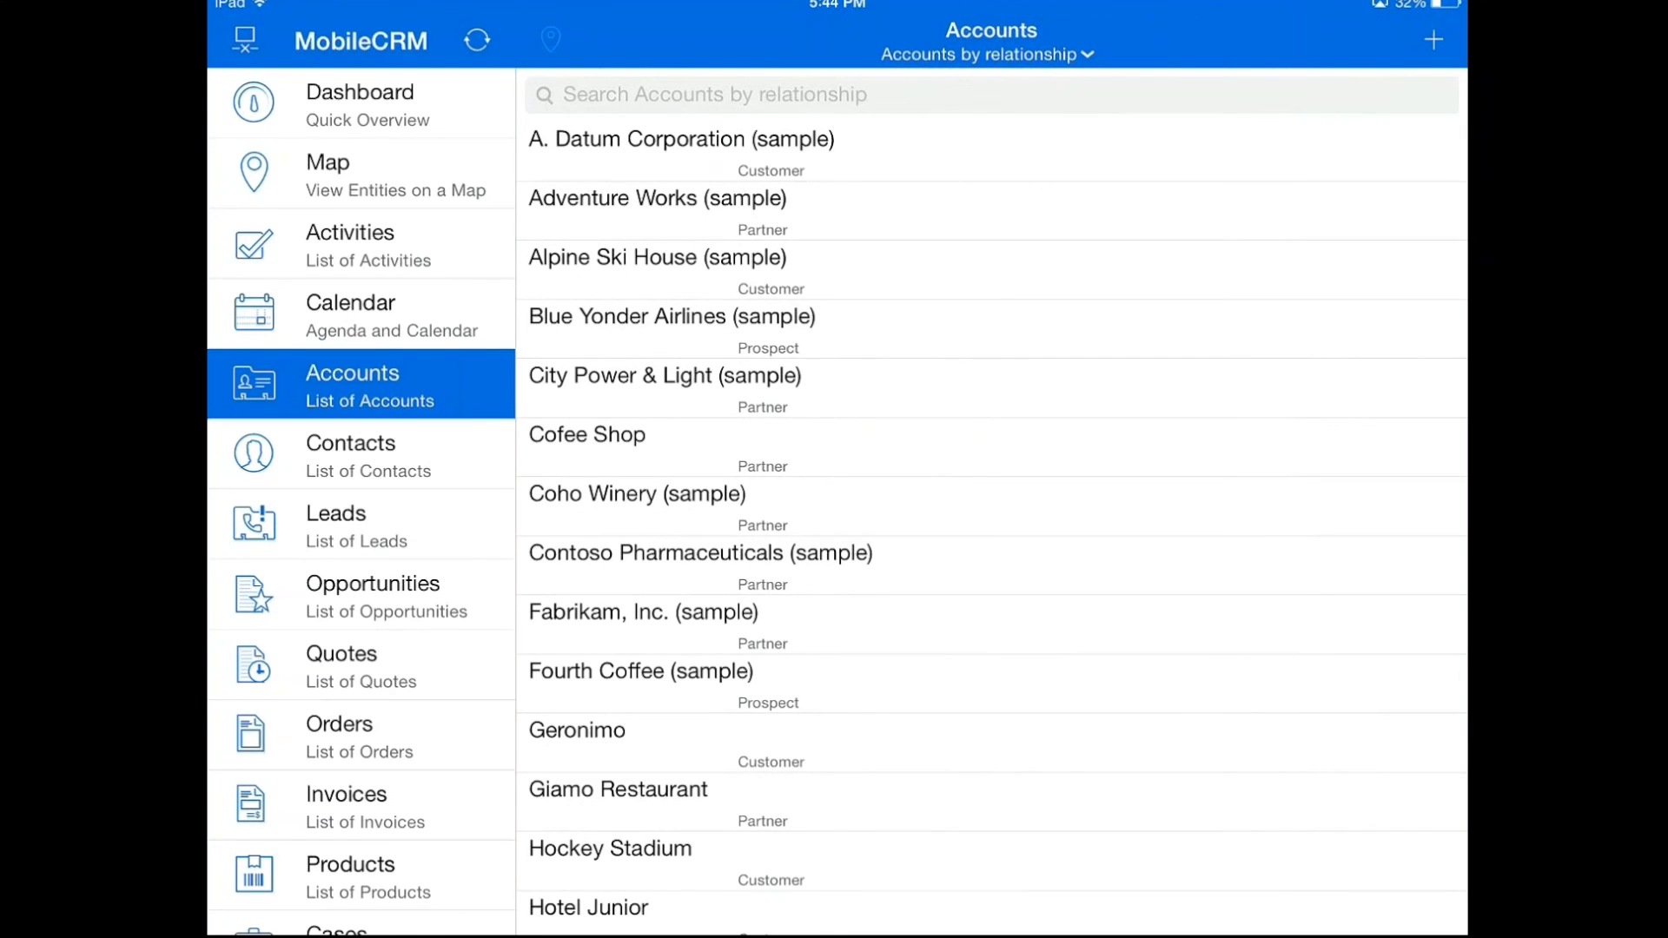